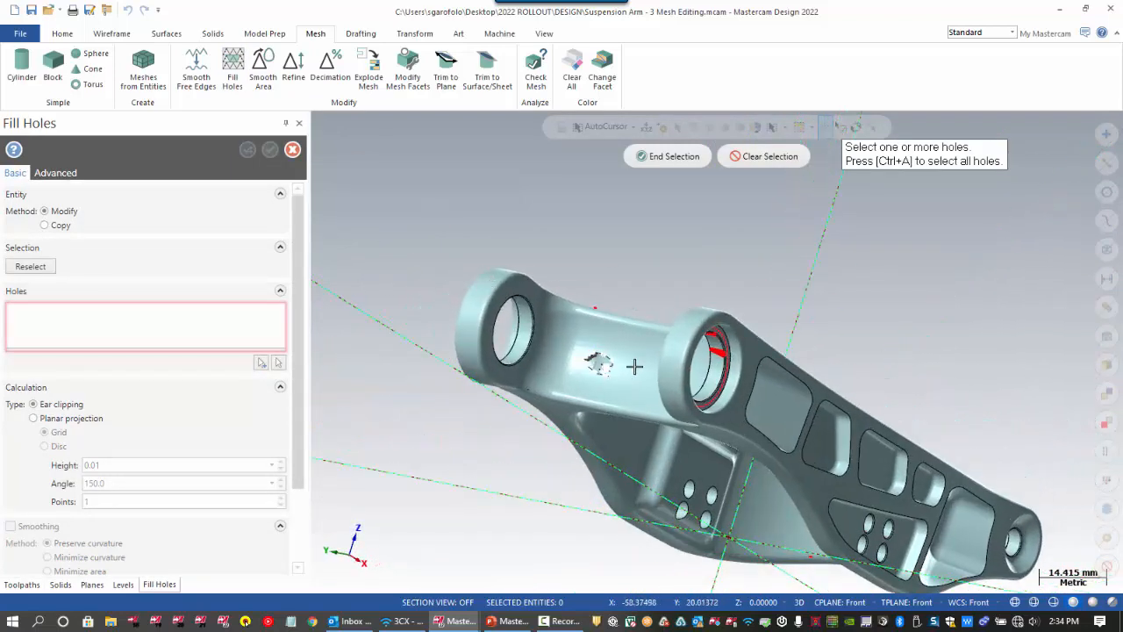
Fill all the holes in the suspension arm mesh using the Modify method and Ear clipping calculation.
middle_drag(755, 352, 693, 349)
middle_drag(590, 299, 697, 224)
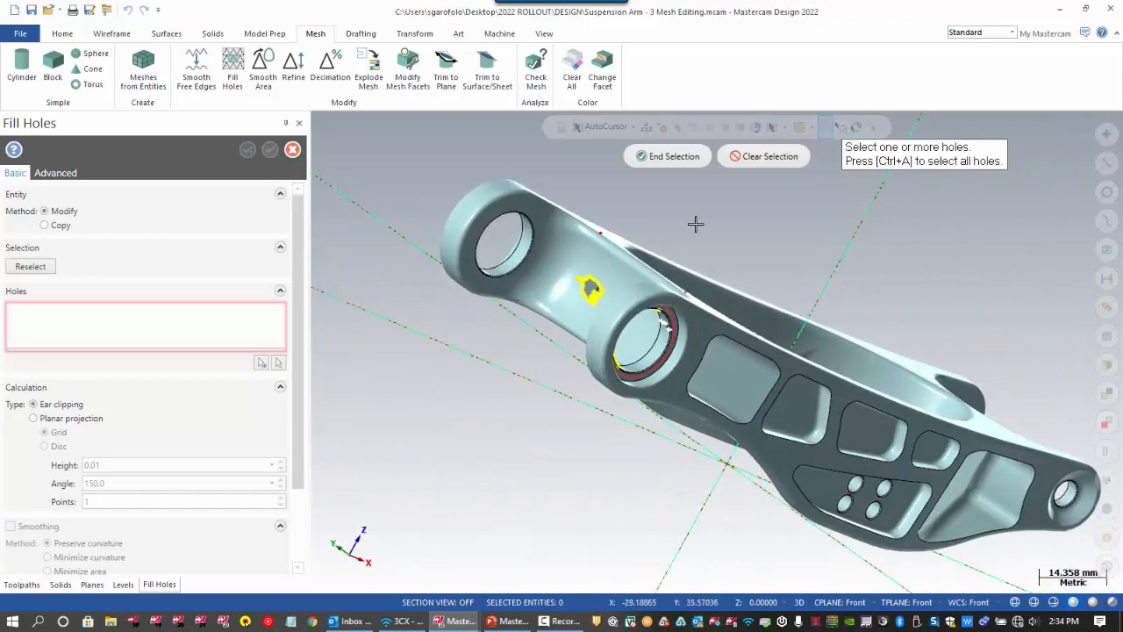
click(680, 157)
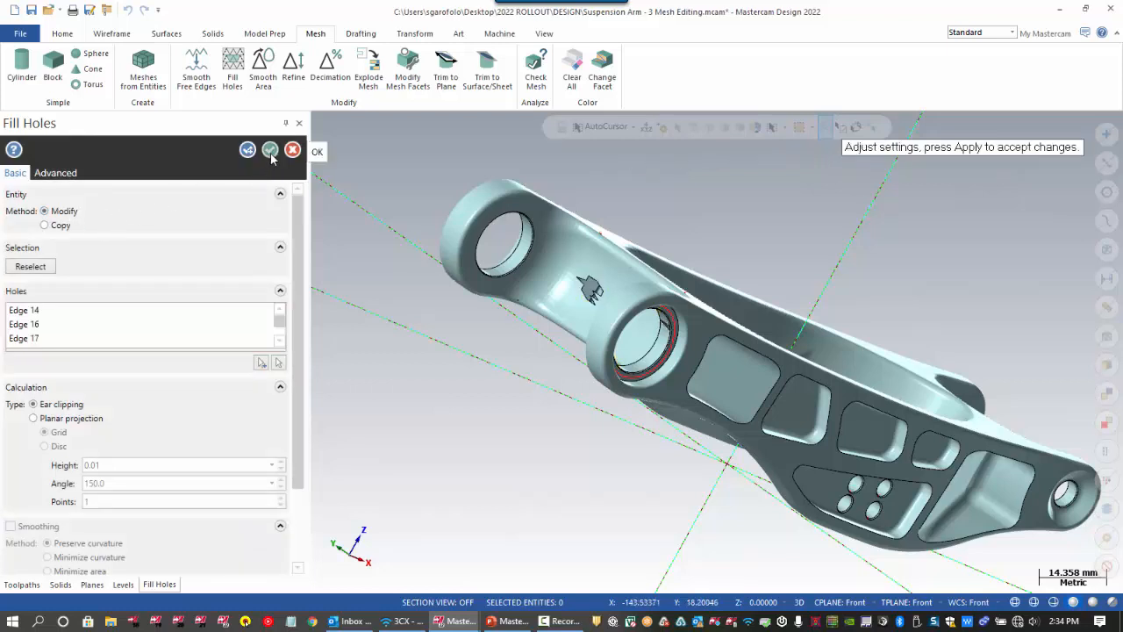
click(271, 155)
mouse_move(420, 250)
middle_down()
mouse_move(428, 269)
mouse_move(438, 261)
middle_up()
scroll(635, 220, up, 4)
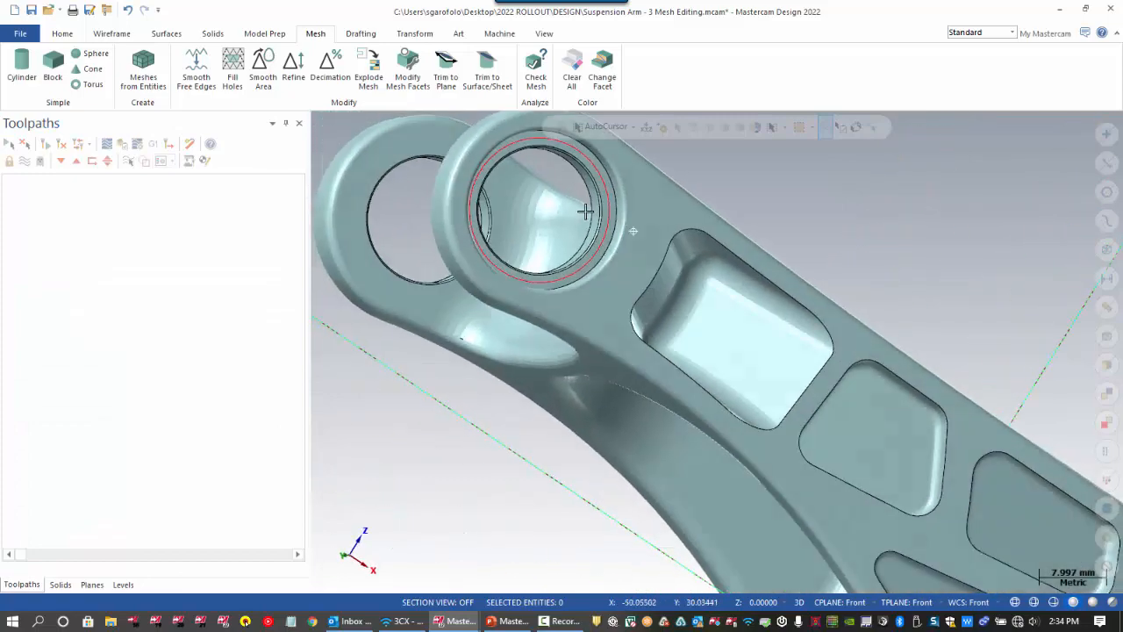
middle_drag(586, 212, 773, 201)
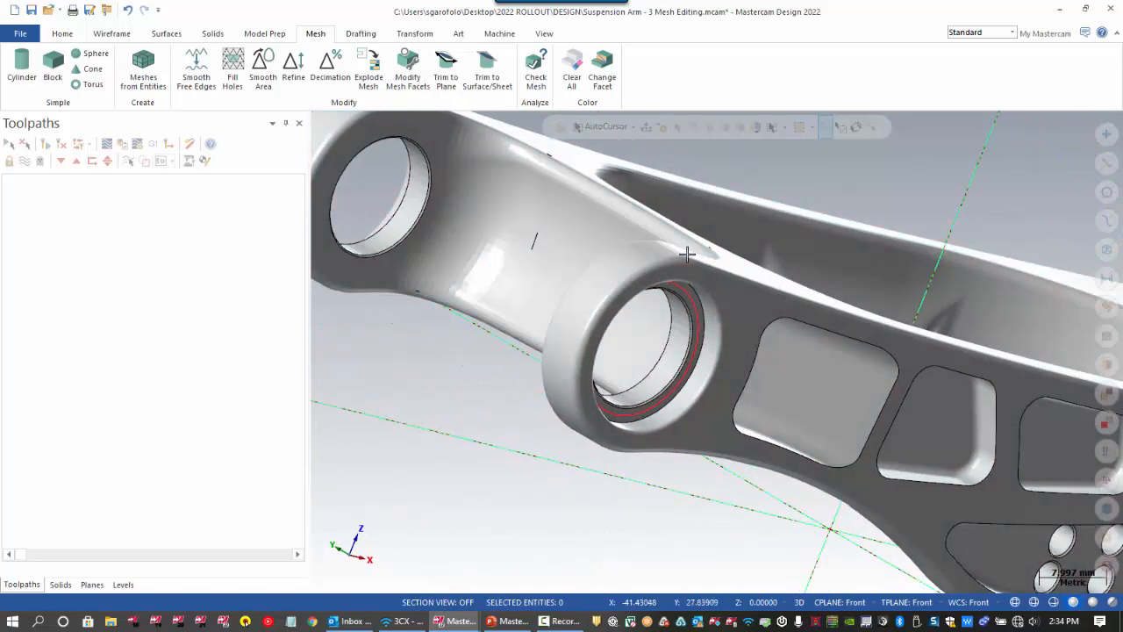
right_click(799, 179)
click(827, 249)
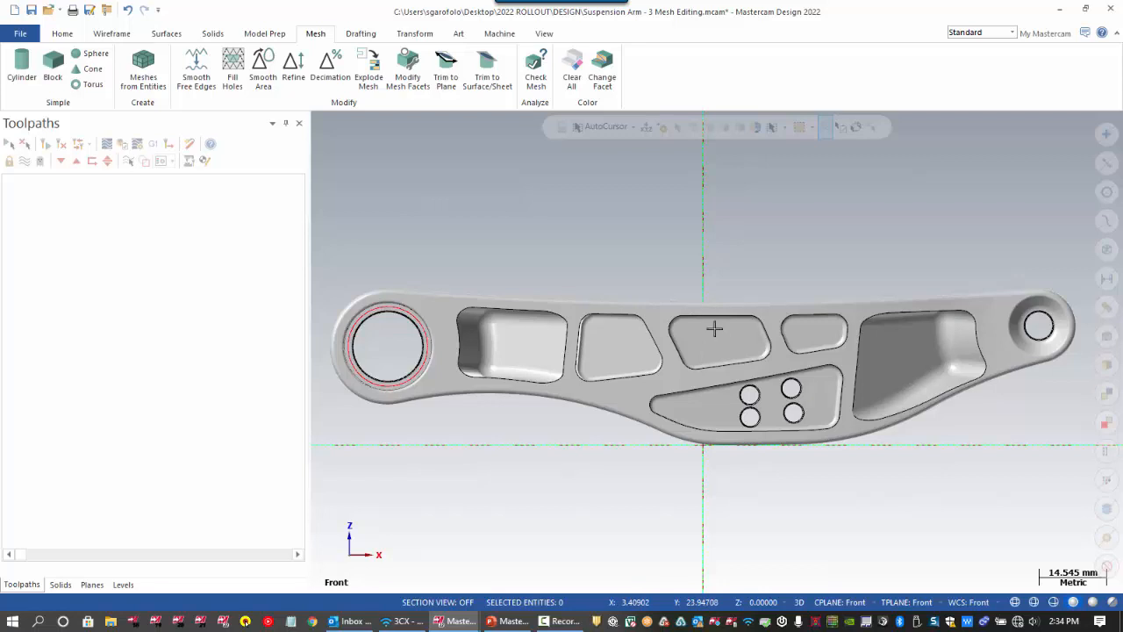
Add a default mill machine group to the file for toolpath programming.
click(497, 33)
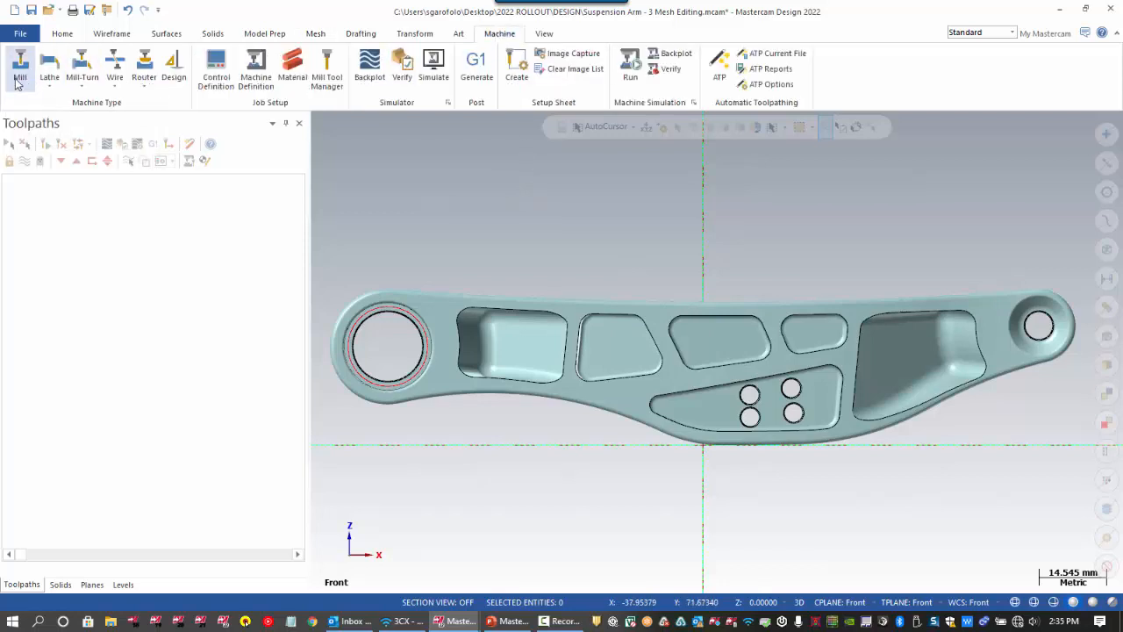
click(17, 81)
click(30, 109)
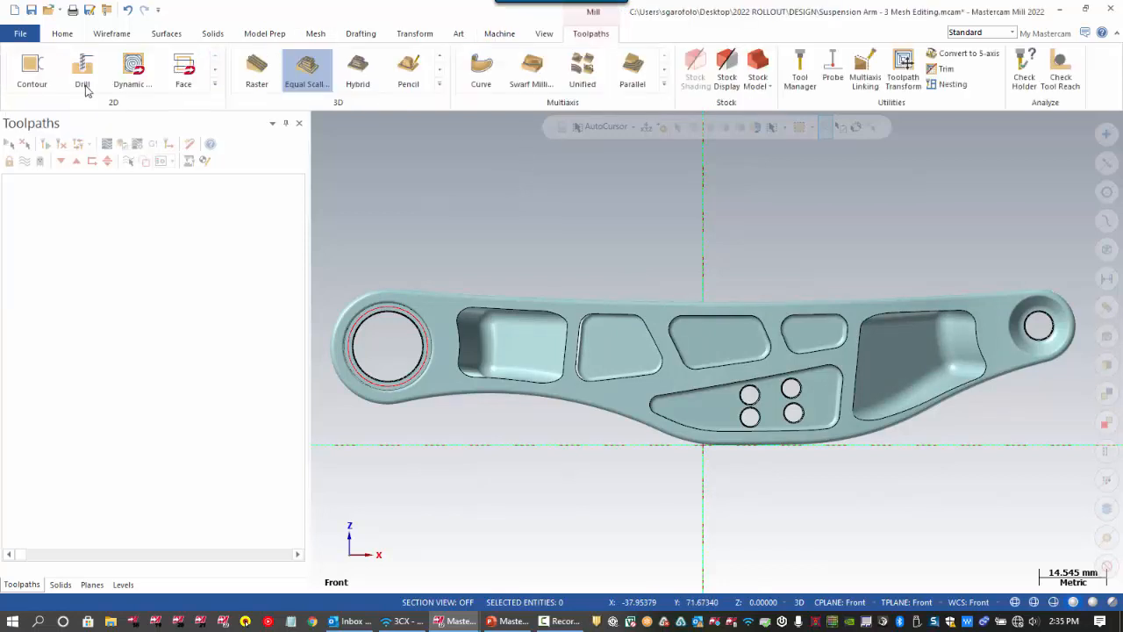
Explode the suspension arm mesh using Modify, with flatness 2.0, edge angle tolerance 28.0 and merge percentage 0.05.
click(315, 35)
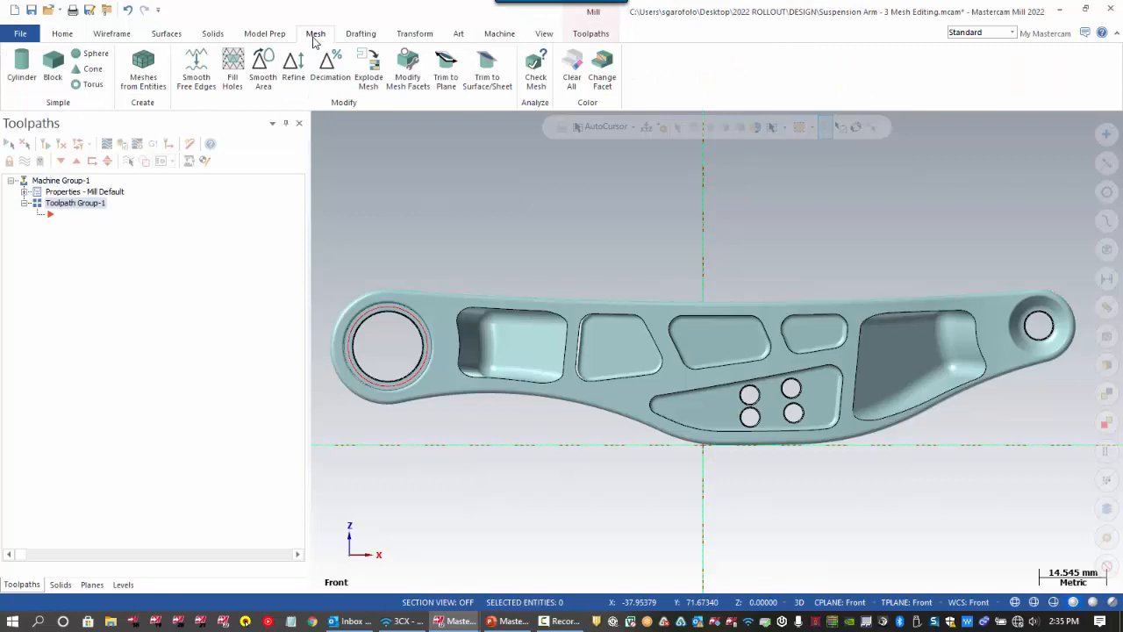
click(371, 80)
click(604, 345)
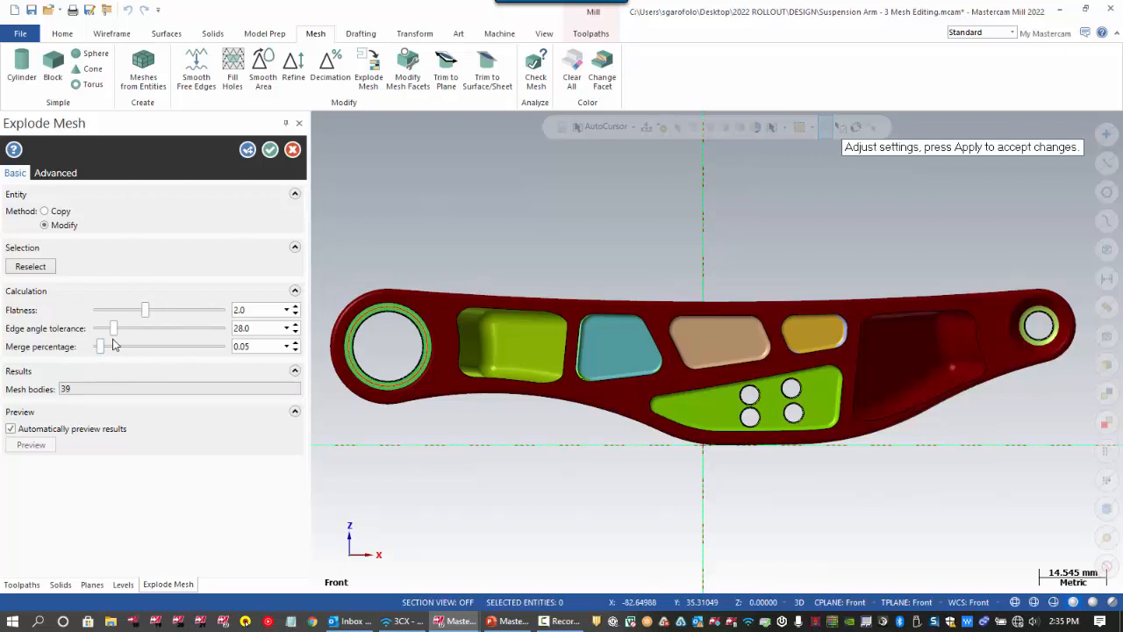
right_click(403, 224)
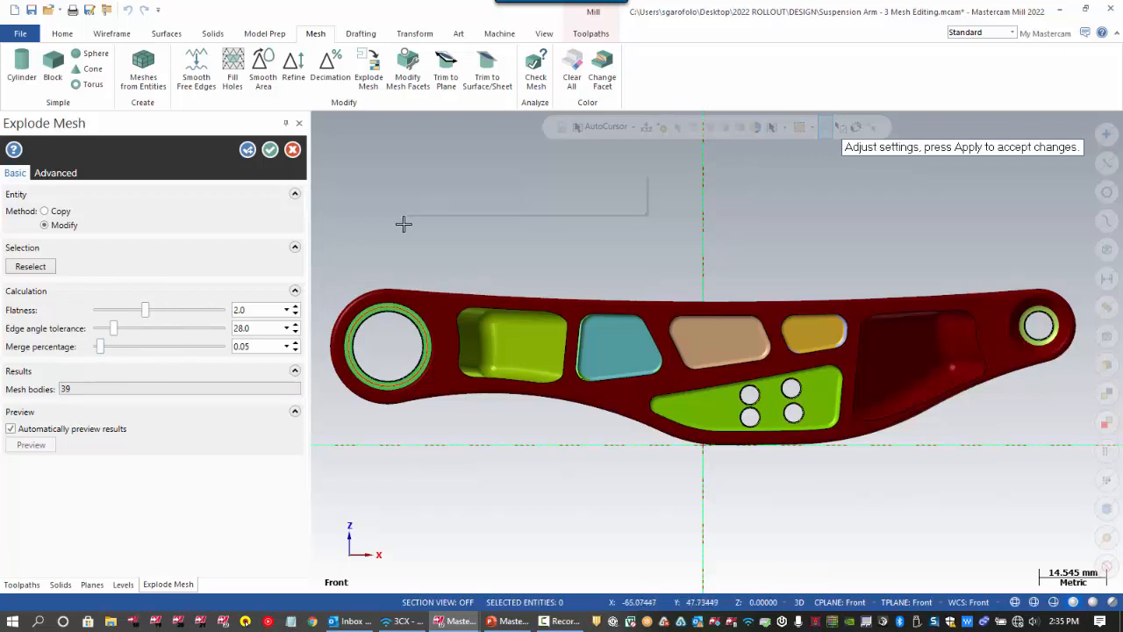
click(451, 346)
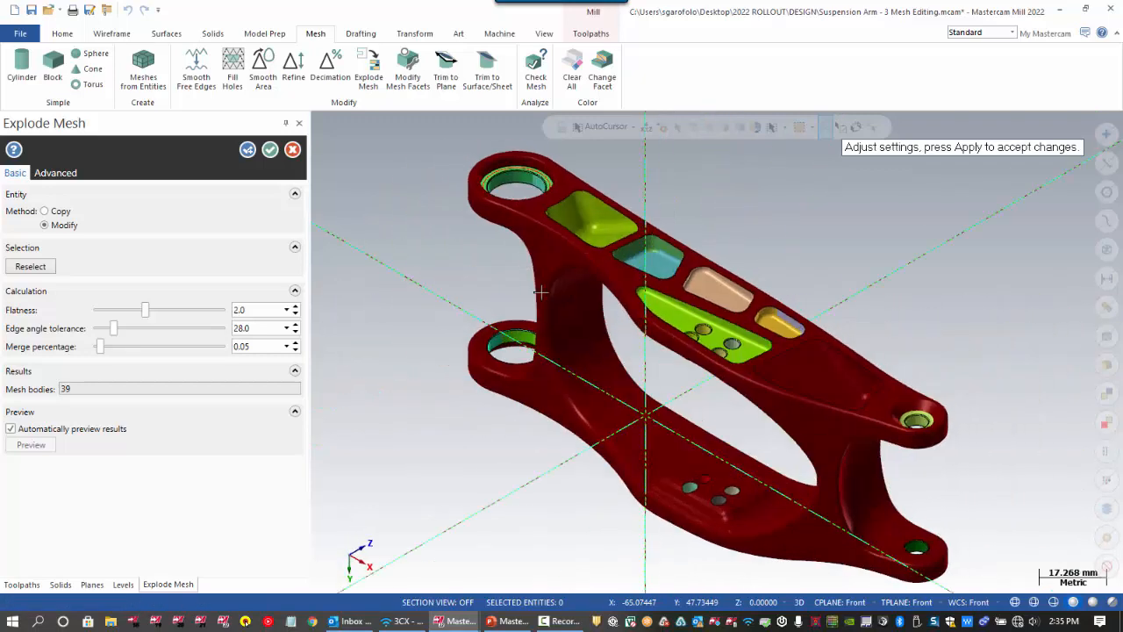
scroll(508, 168, up, 5)
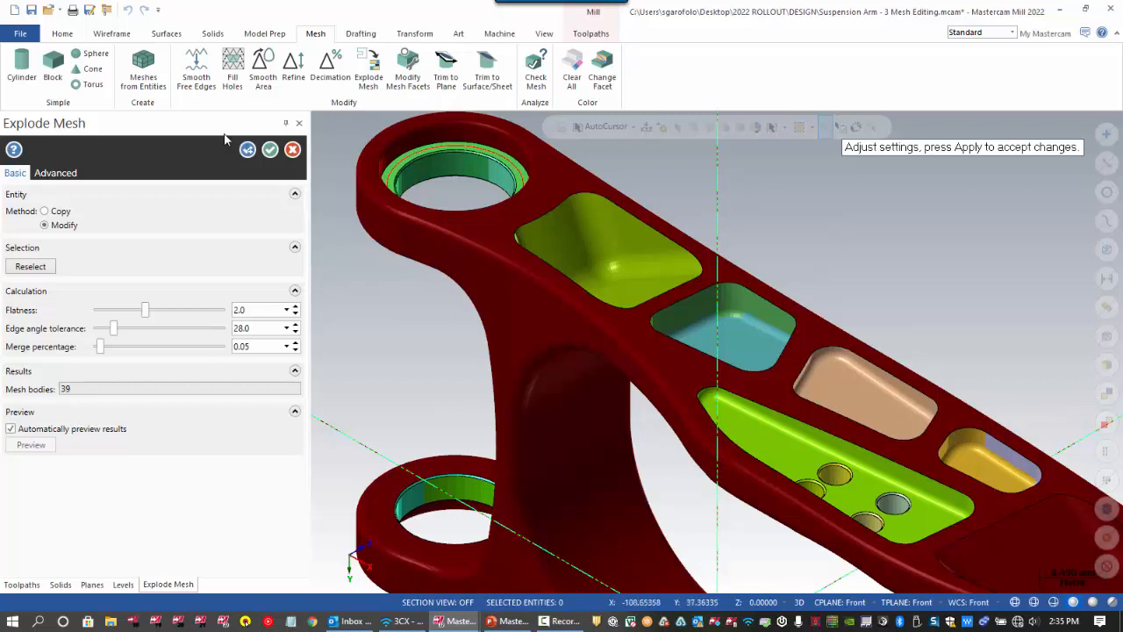
click(269, 150)
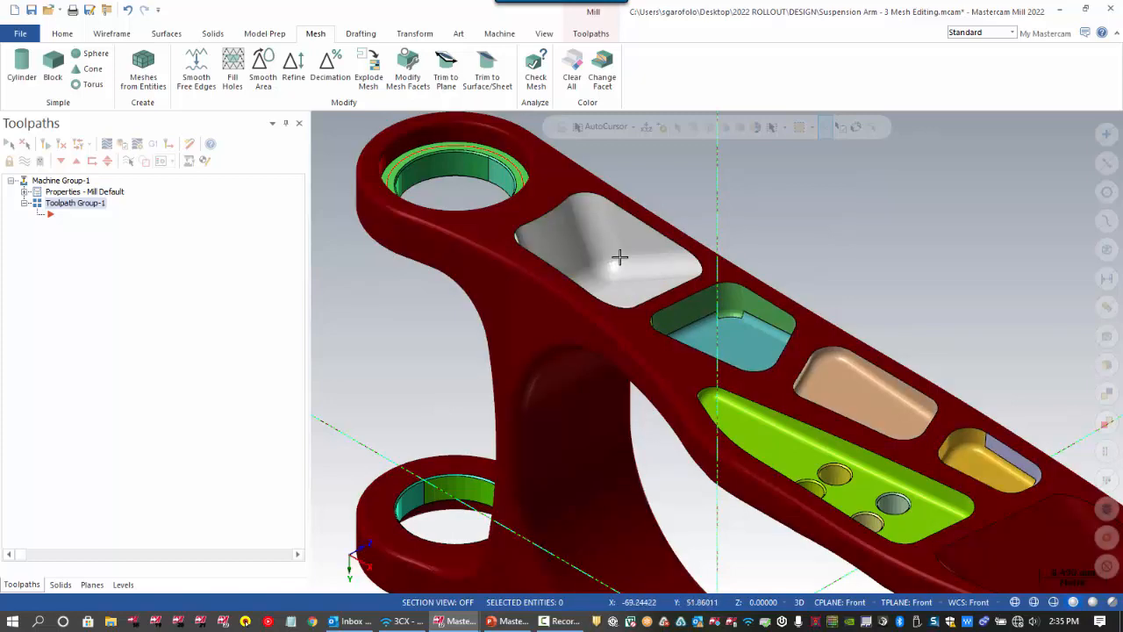
Start an Equal Scallop toolpath with the arm's middle tan pocket as machining geometry and include its silhouette boundary as containment.
click(590, 33)
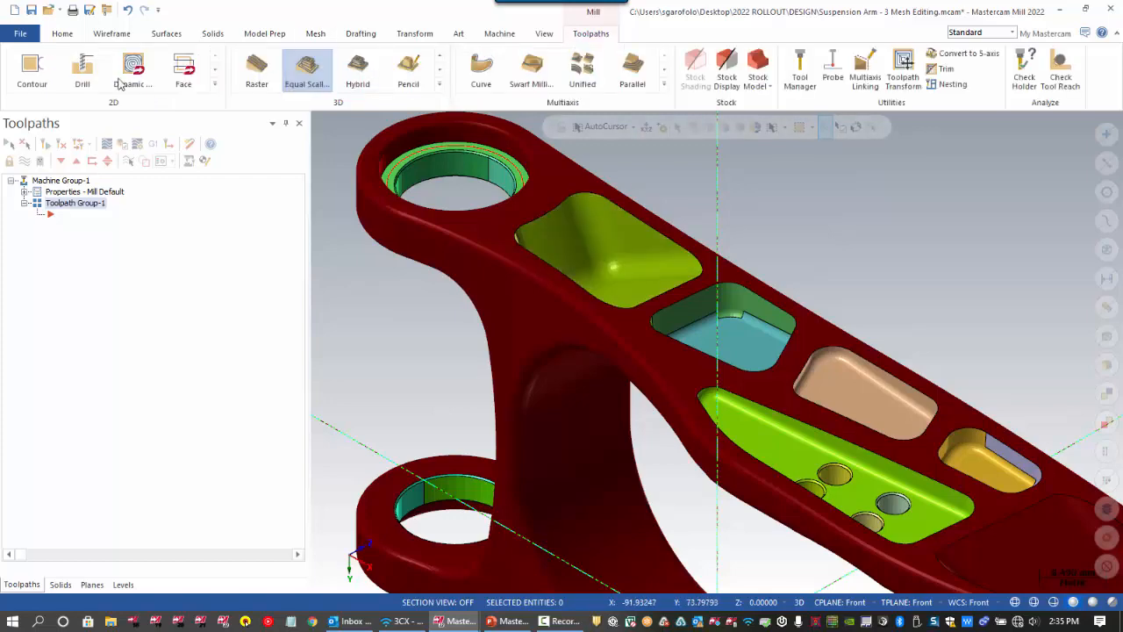
click(308, 83)
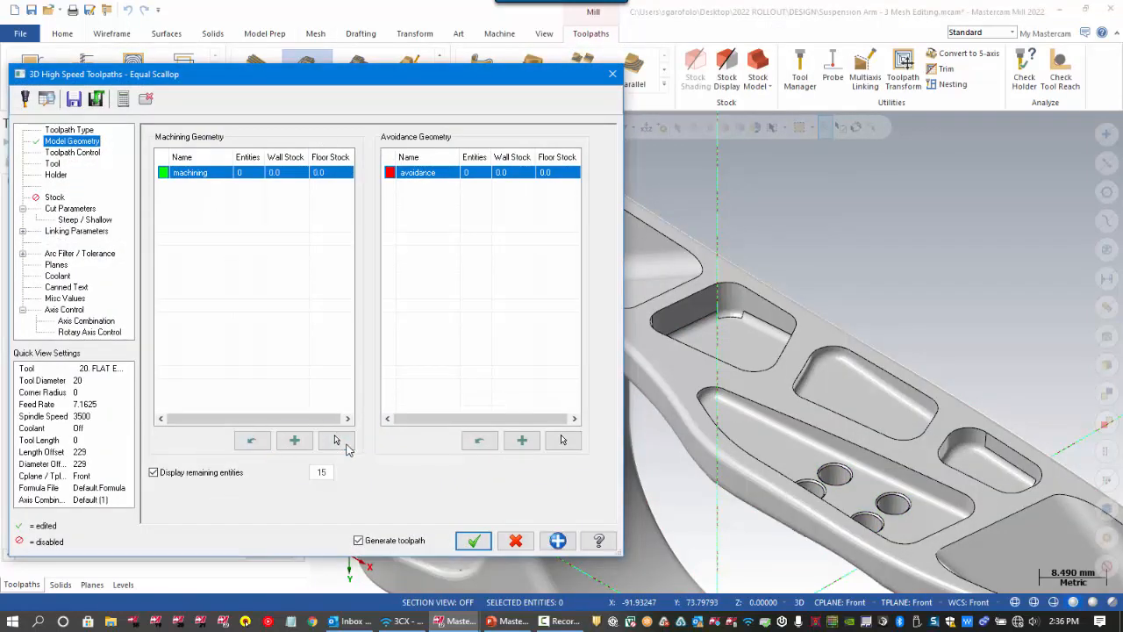
click(337, 441)
right_click(834, 291)
click(853, 322)
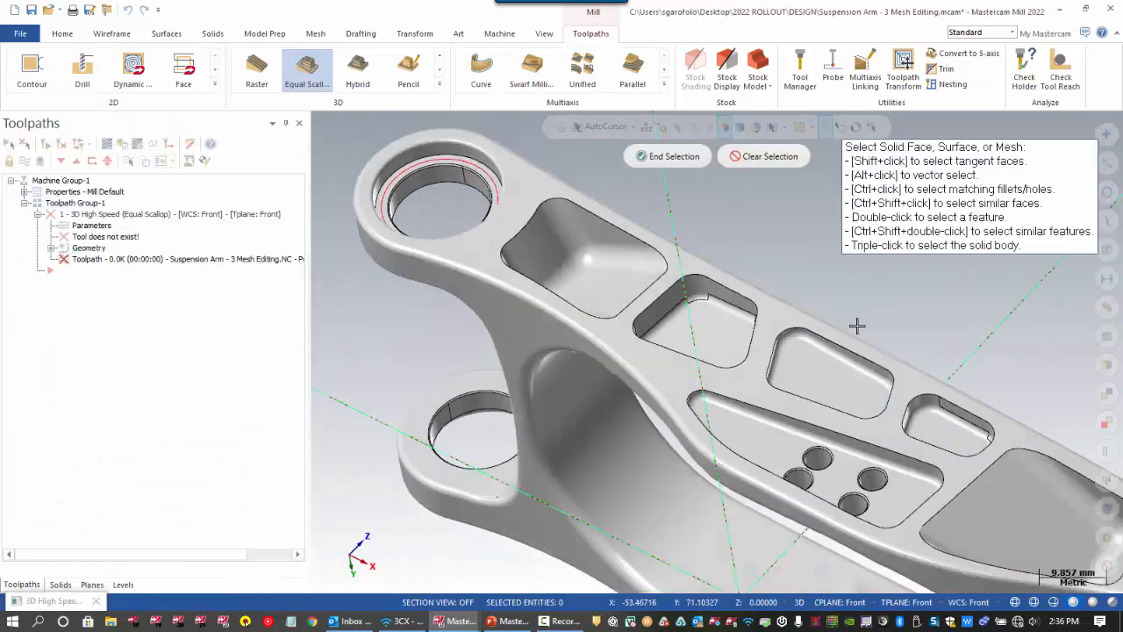
click(717, 338)
middle_drag(581, 501, 592, 469)
click(667, 156)
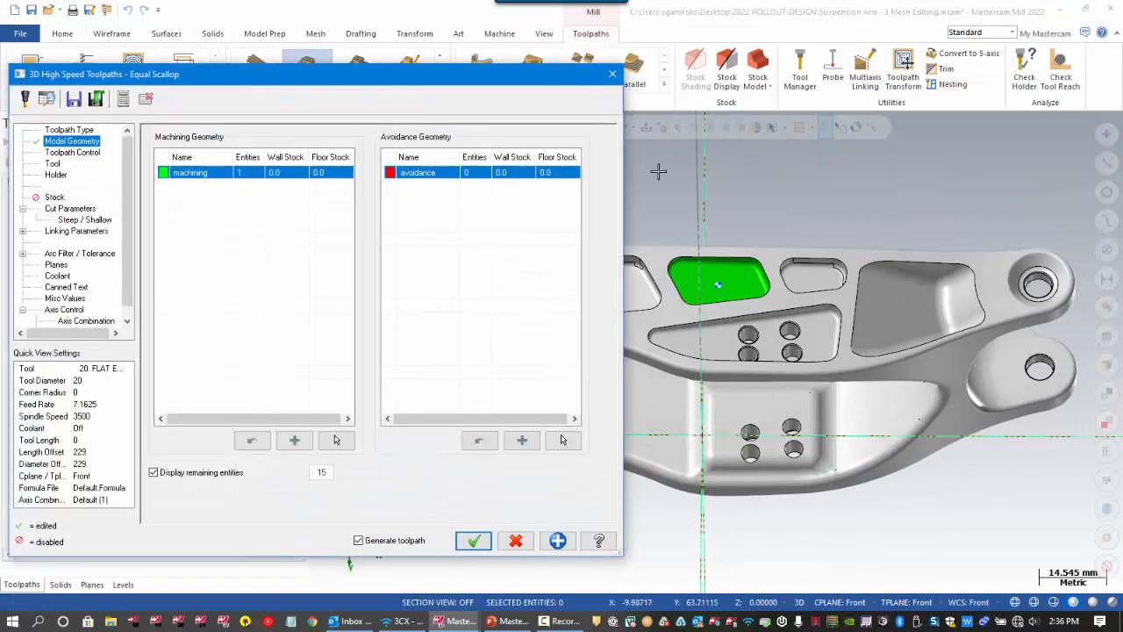
click(74, 153)
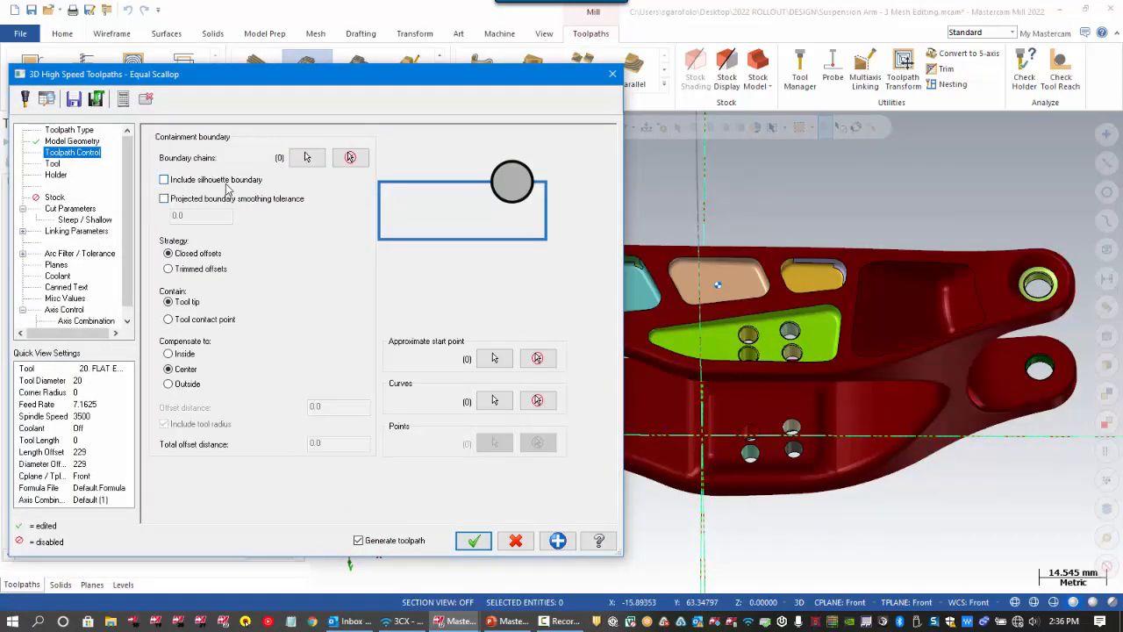
click(175, 184)
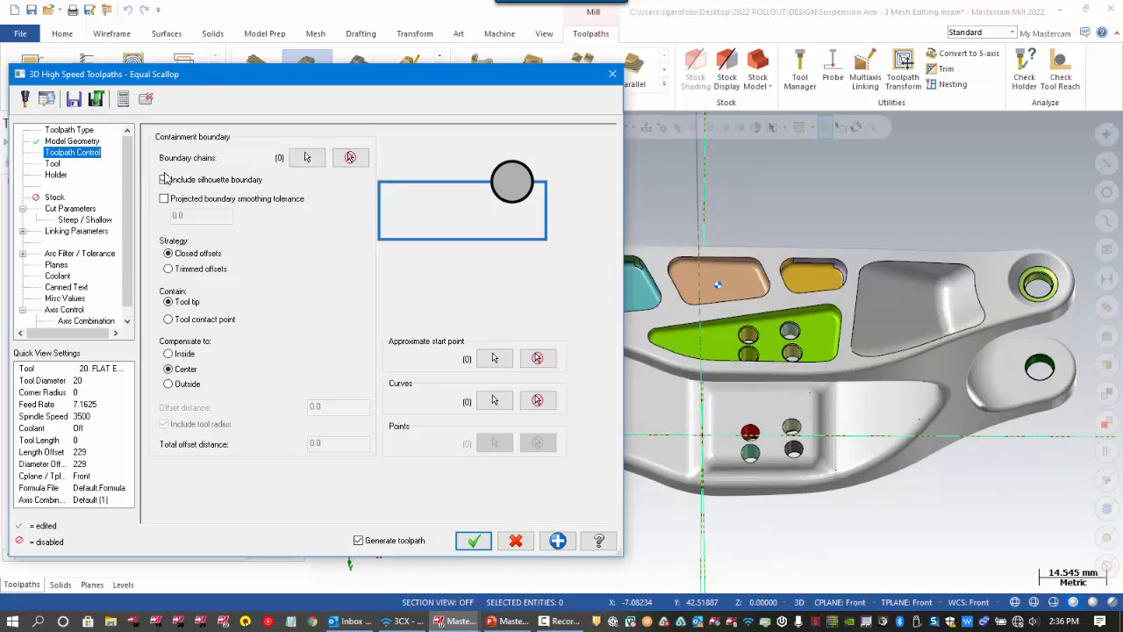
Create a 4 mm ball-nosed endmill for the Equal Scallop operation and generate the pocket's toolpath.
click(53, 164)
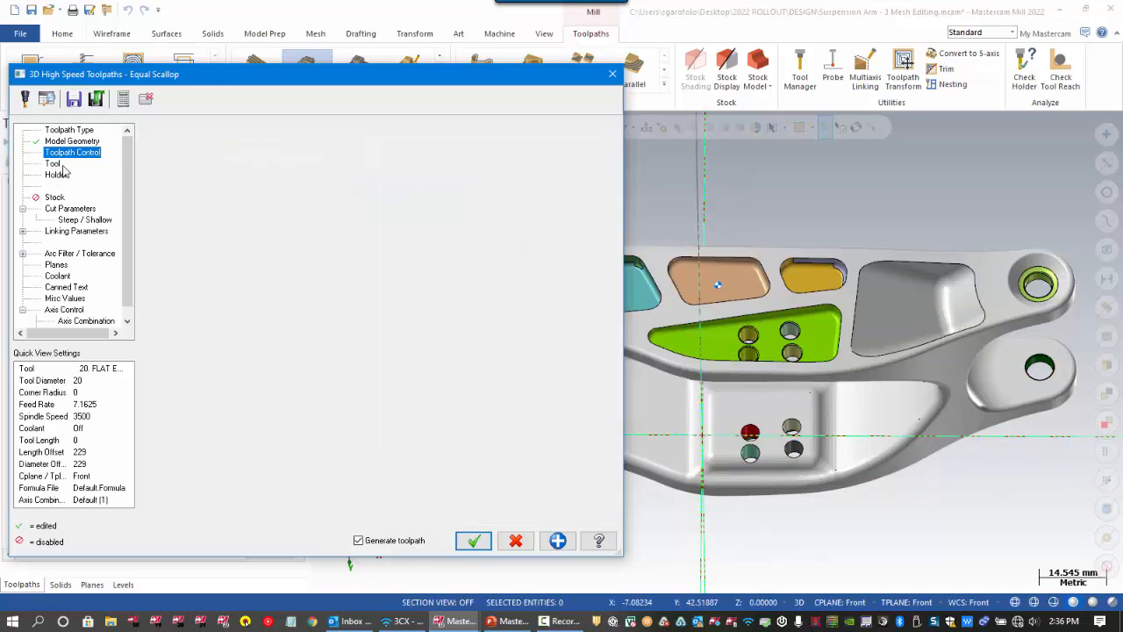
right_click(275, 186)
click(413, 205)
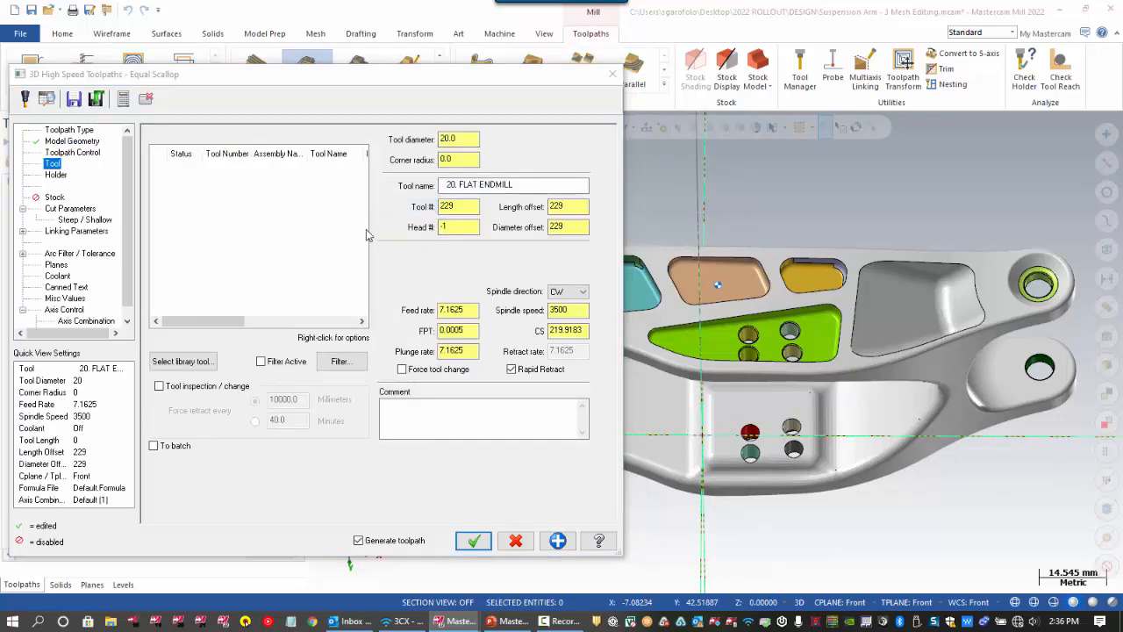
click(704, 493)
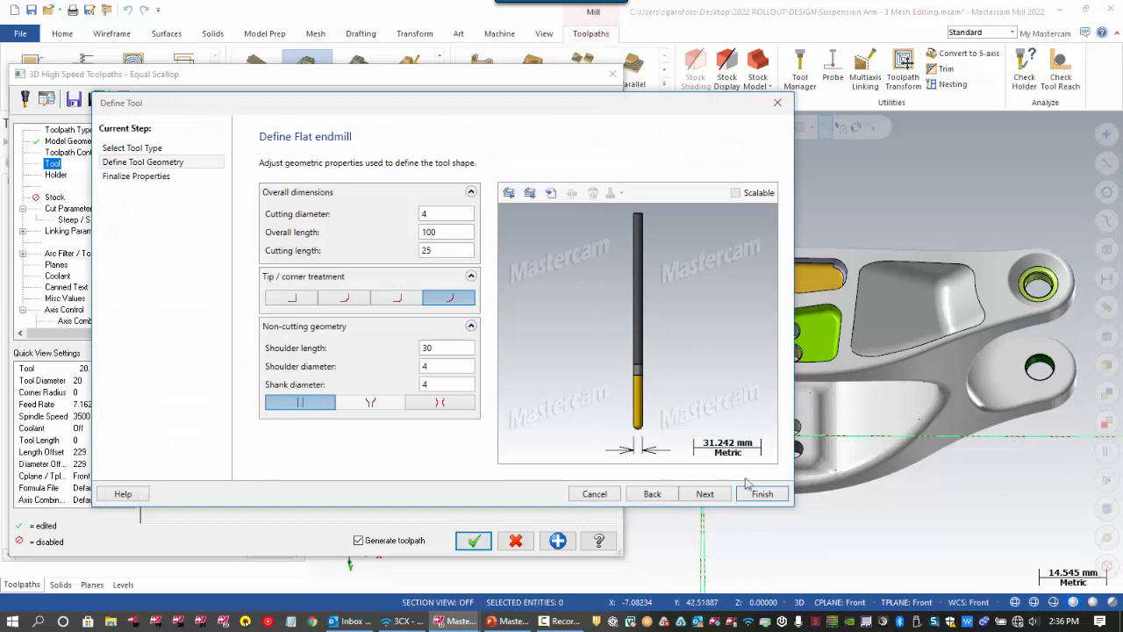
click(763, 492)
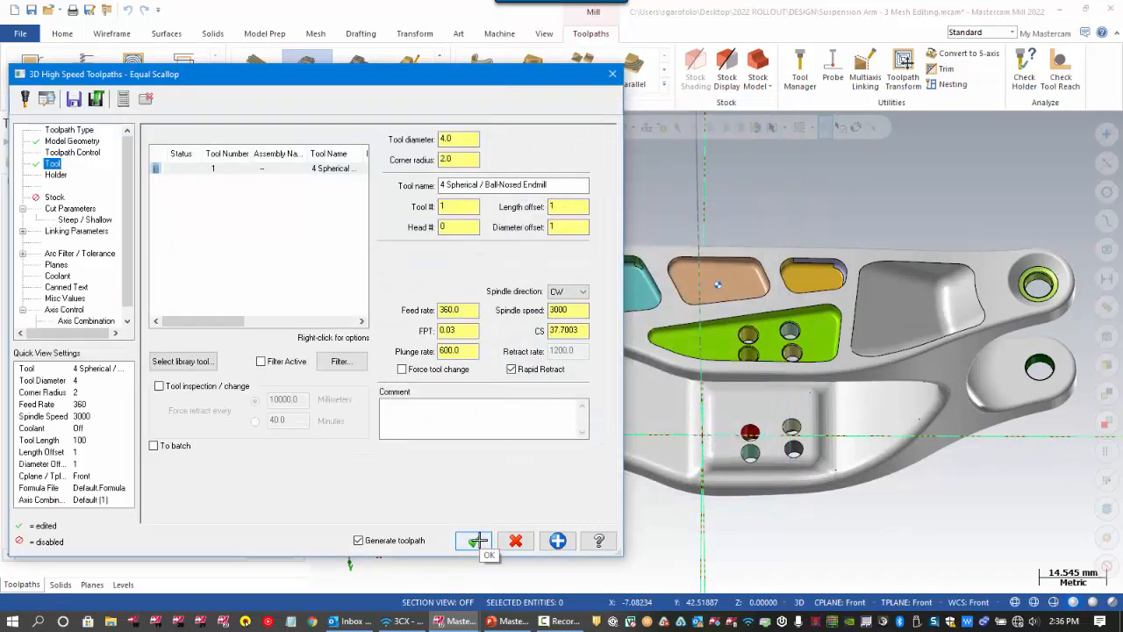
click(474, 540)
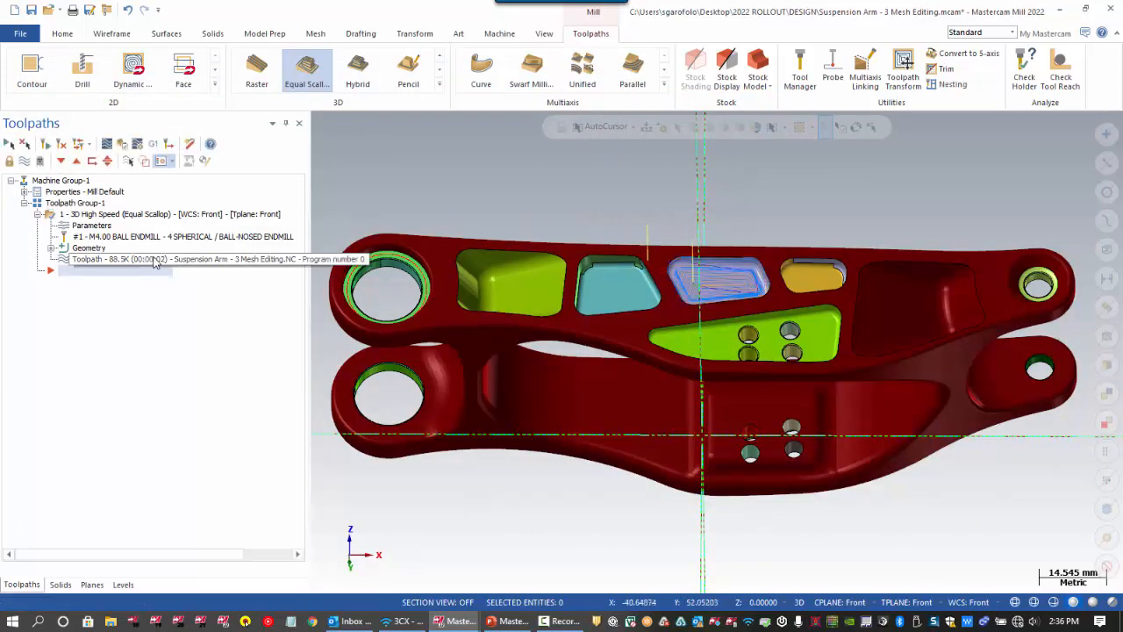
Backplot the Equal Scallop toolpath to review the tool motion in the middle pocket.
key(alt+t)
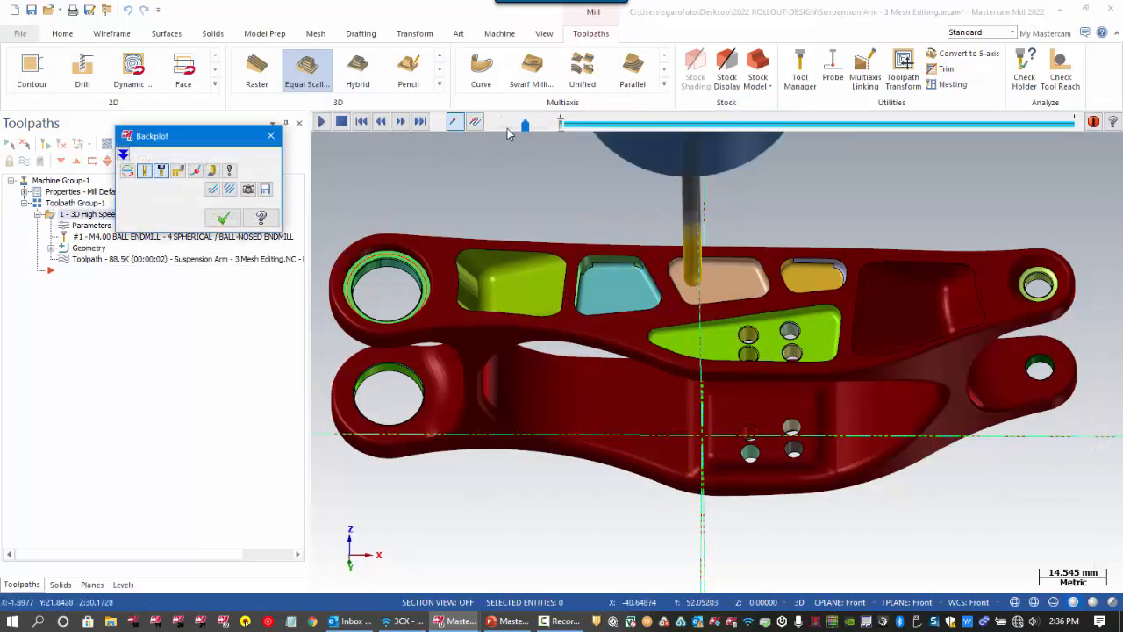
mouse_move(558, 128)
mouse_down()
mouse_move(789, 174)
mouse_move(841, 201)
mouse_move(1105, 234)
mouse_up()
middle_drag(820, 228, 819, 203)
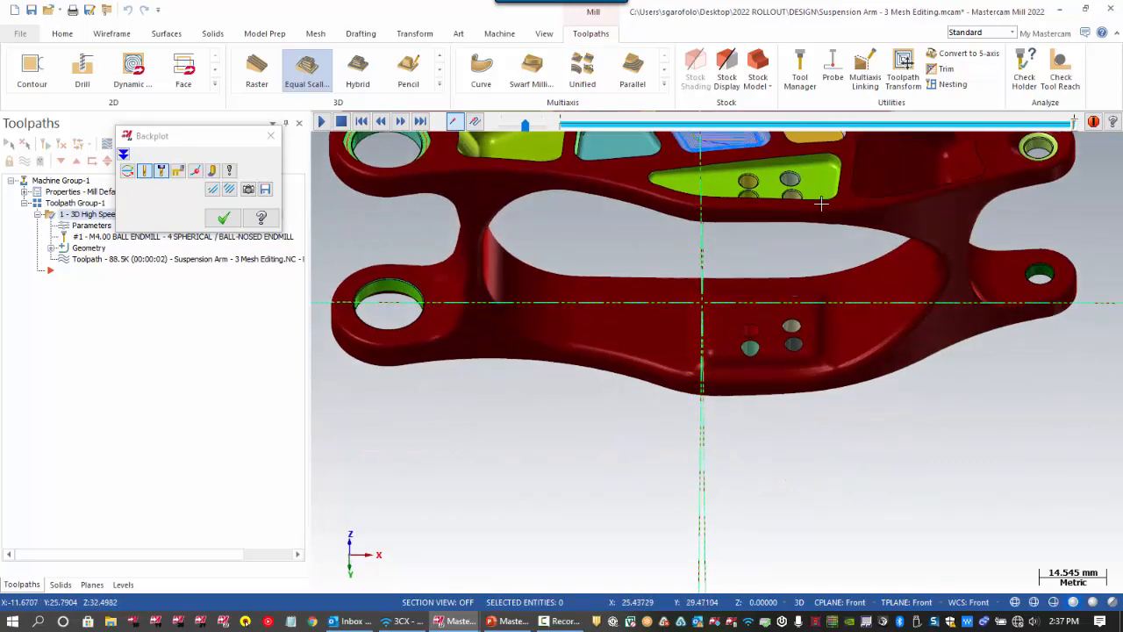
scroll(708, 420, down, 2)
scroll(708, 420, down, 1)
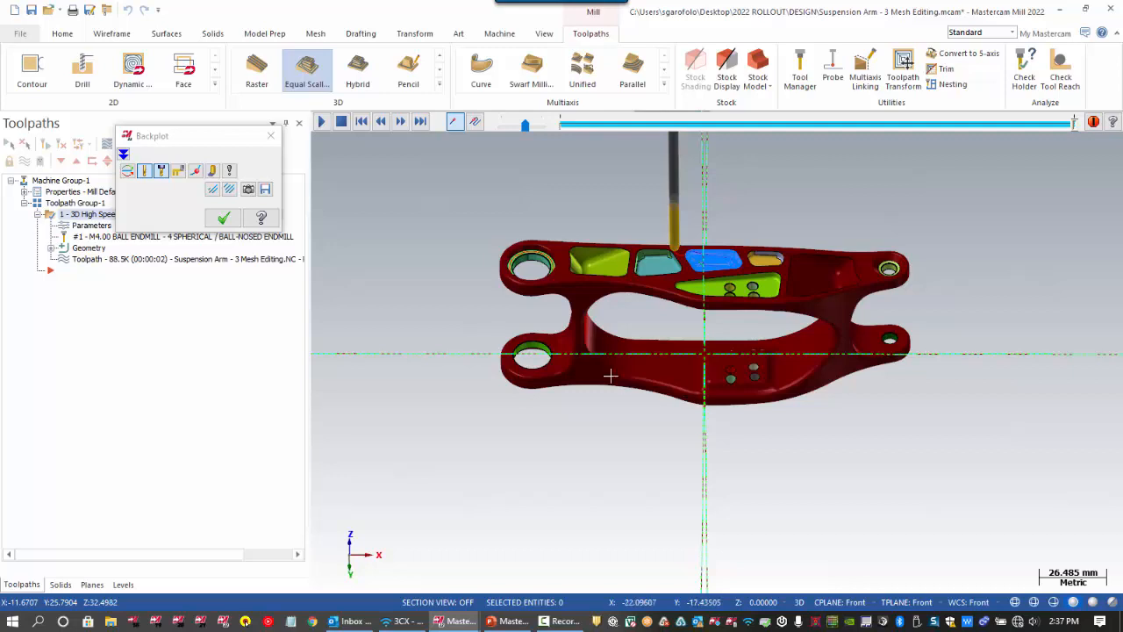
click(225, 220)
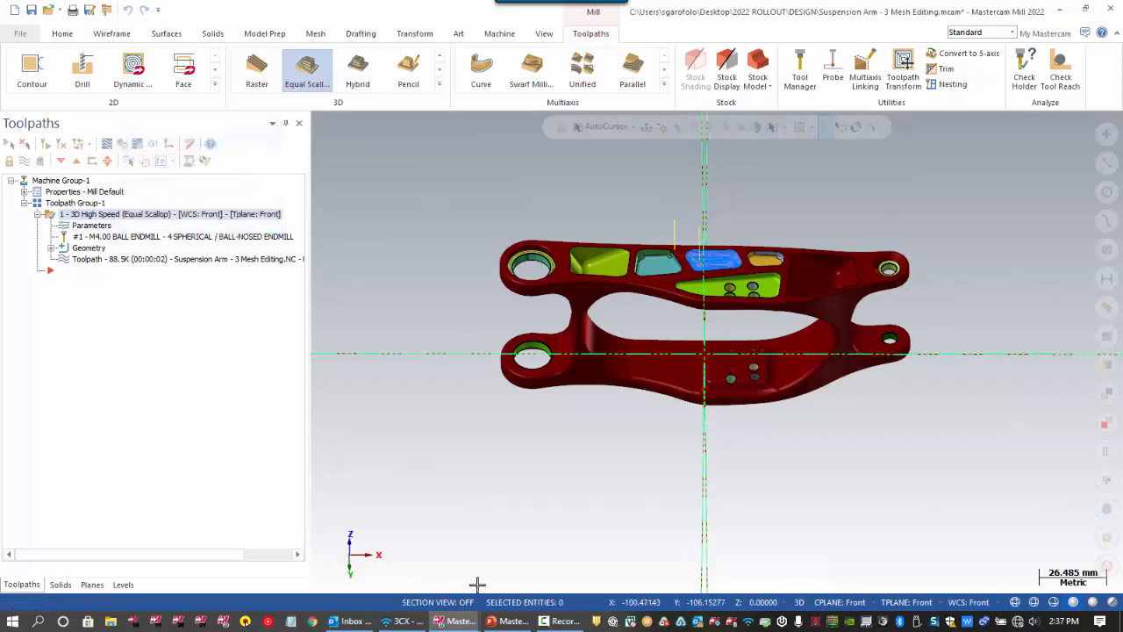
Switch to the open Blowmold - 2 Decimate and Refine file and isolate the bottle mesh to inspect its neck facets.
mouse_move(465, 628)
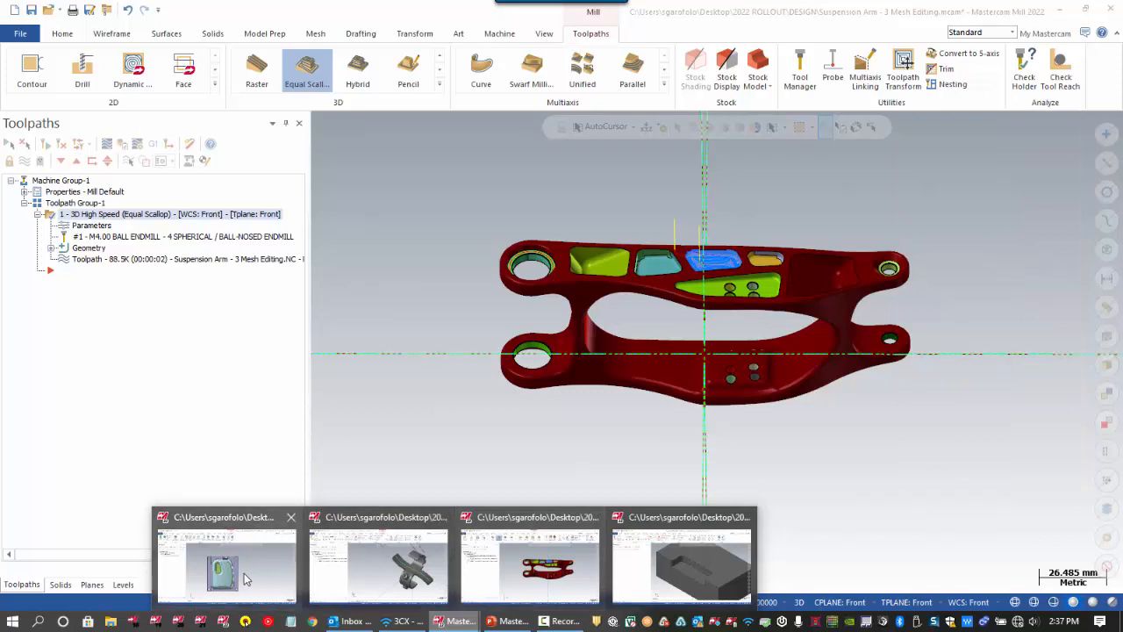
click(246, 577)
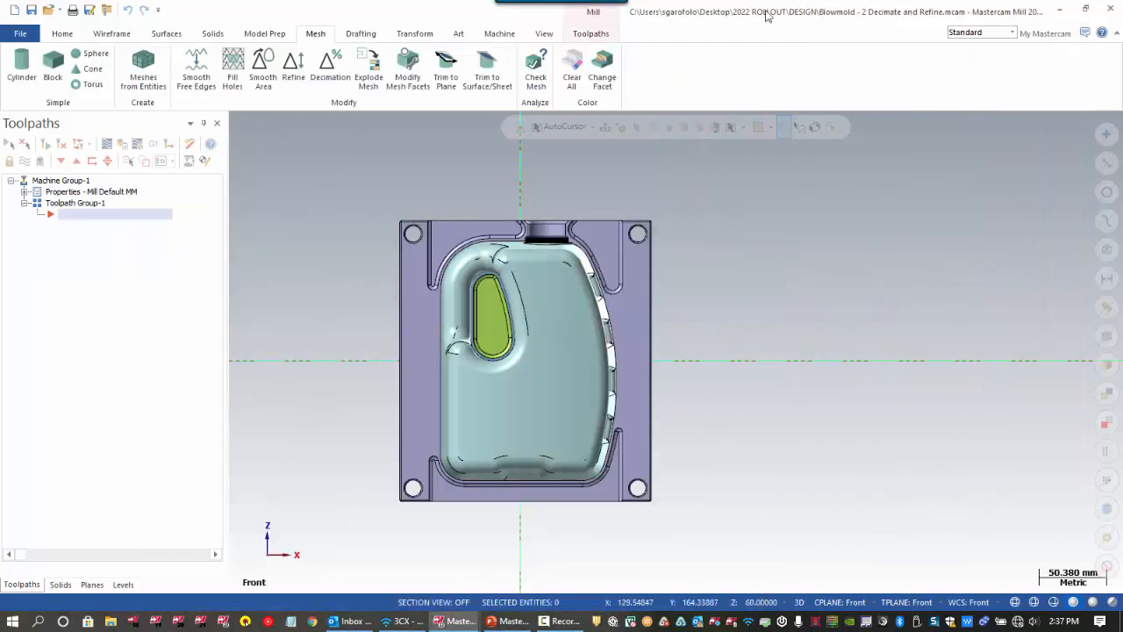
click(553, 329)
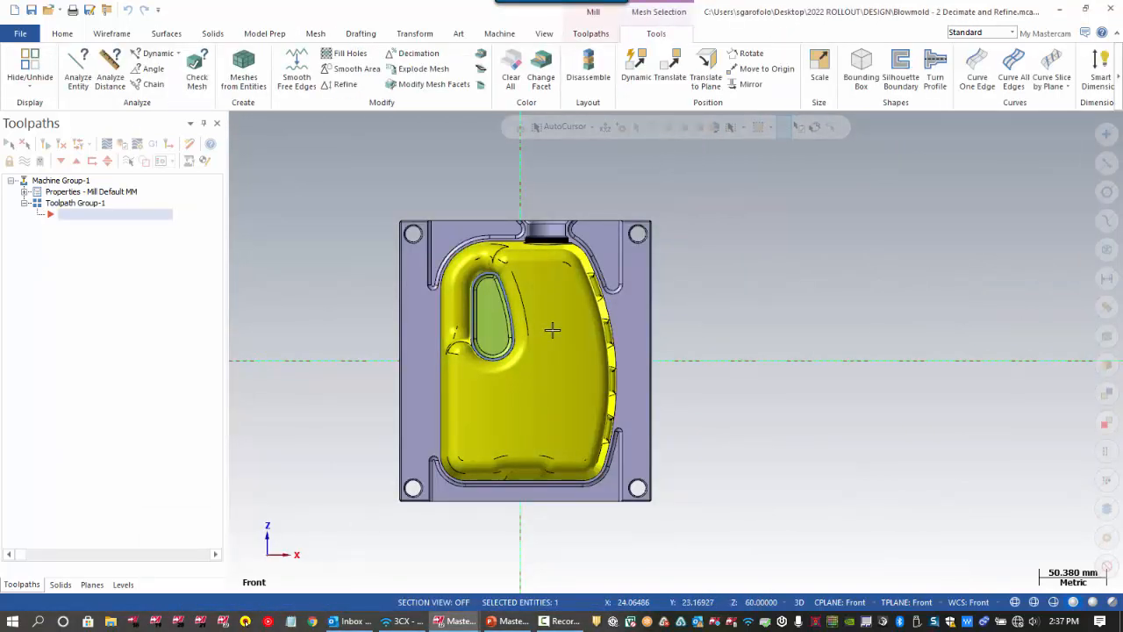
key(alt+e)
scroll(544, 203, up, 10)
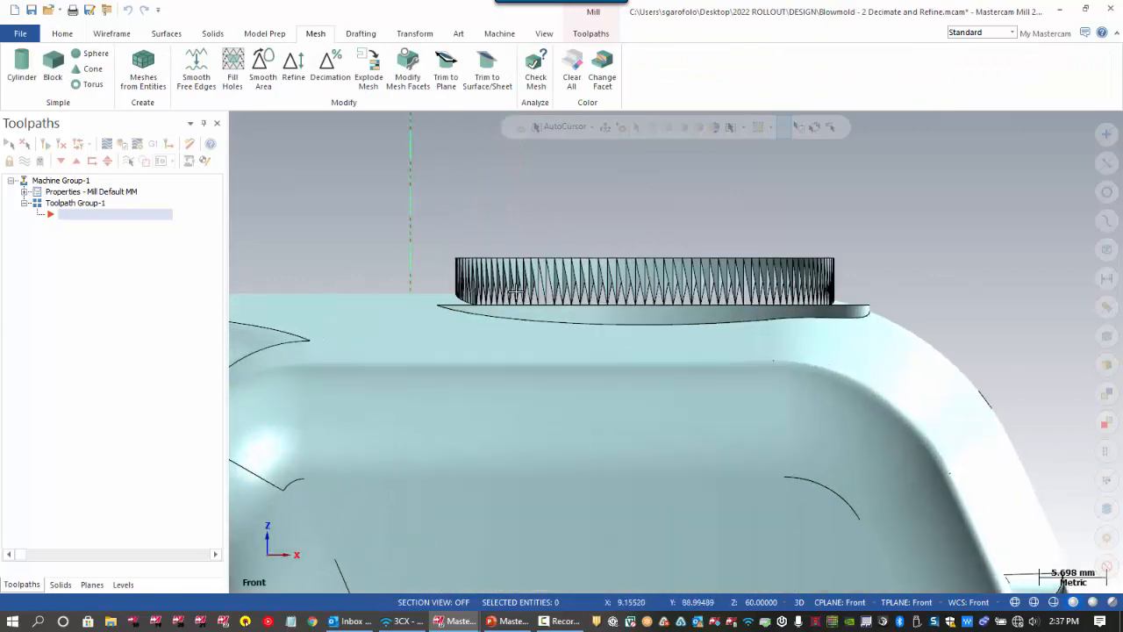
scroll(456, 274, up, 1)
scroll(439, 272, down, 4)
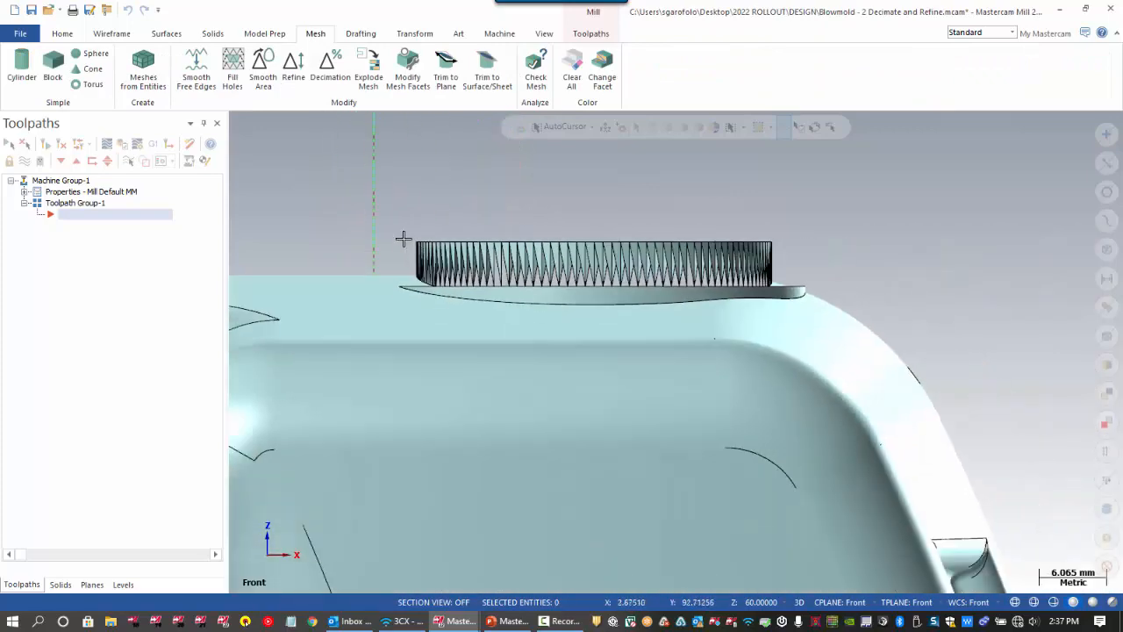
scroll(434, 245, up, 1)
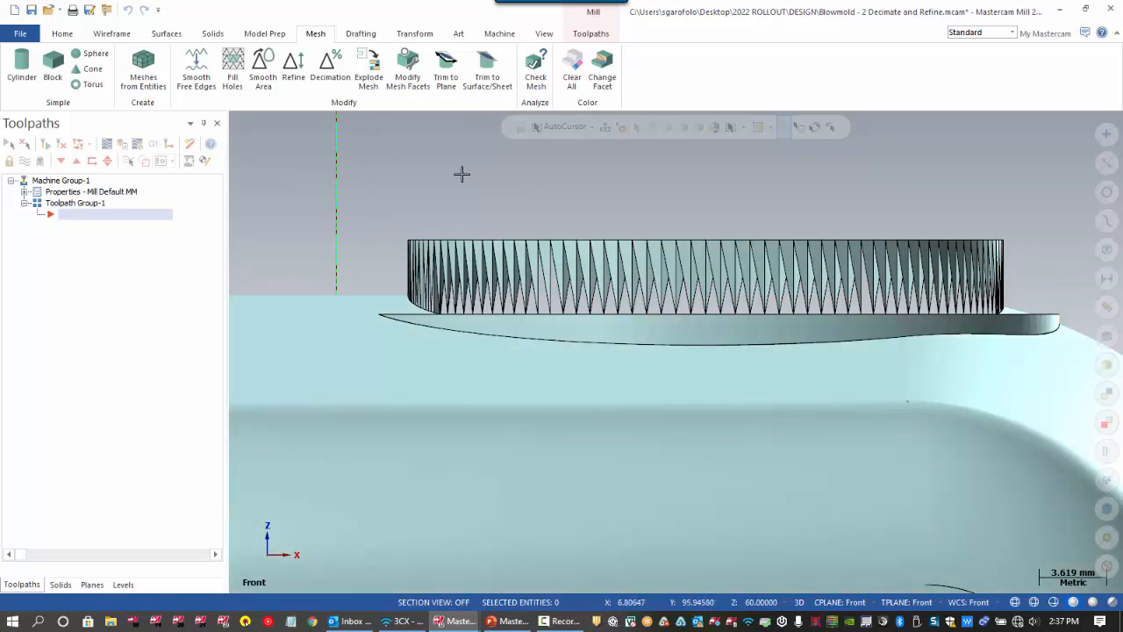
mouse_move(462, 174)
middle_down()
mouse_move(574, 188)
mouse_move(401, 208)
mouse_move(528, 189)
middle_up()
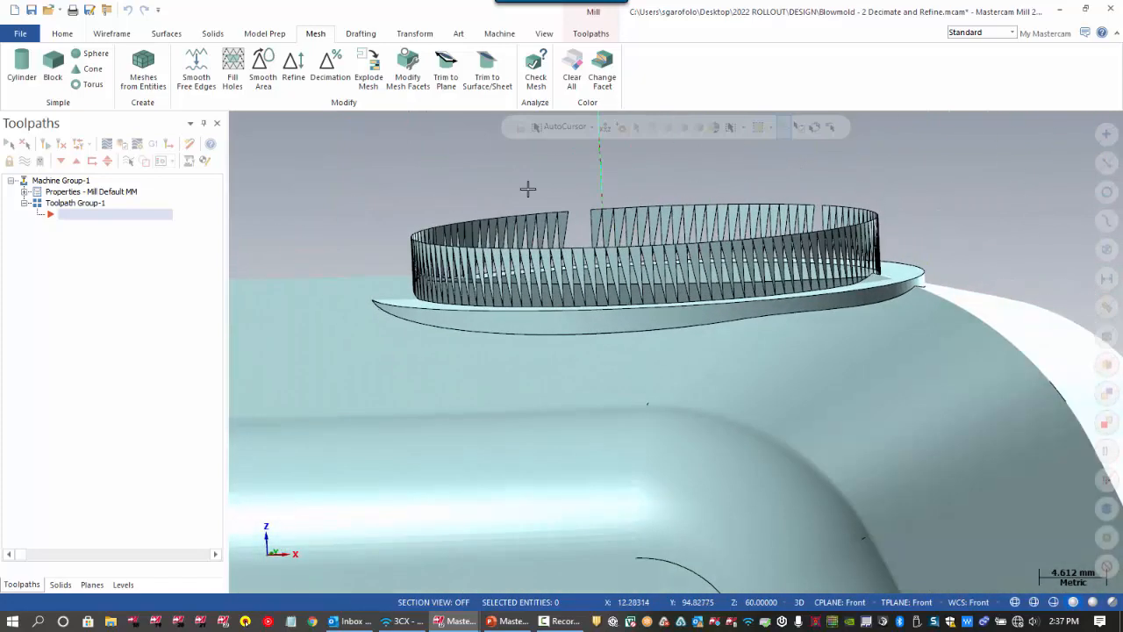
Remove the facets forming the bottle's upright neck band with Modify Mesh Facets, brushing over them from the Front view and around the opening.
right_click(498, 169)
click(553, 257)
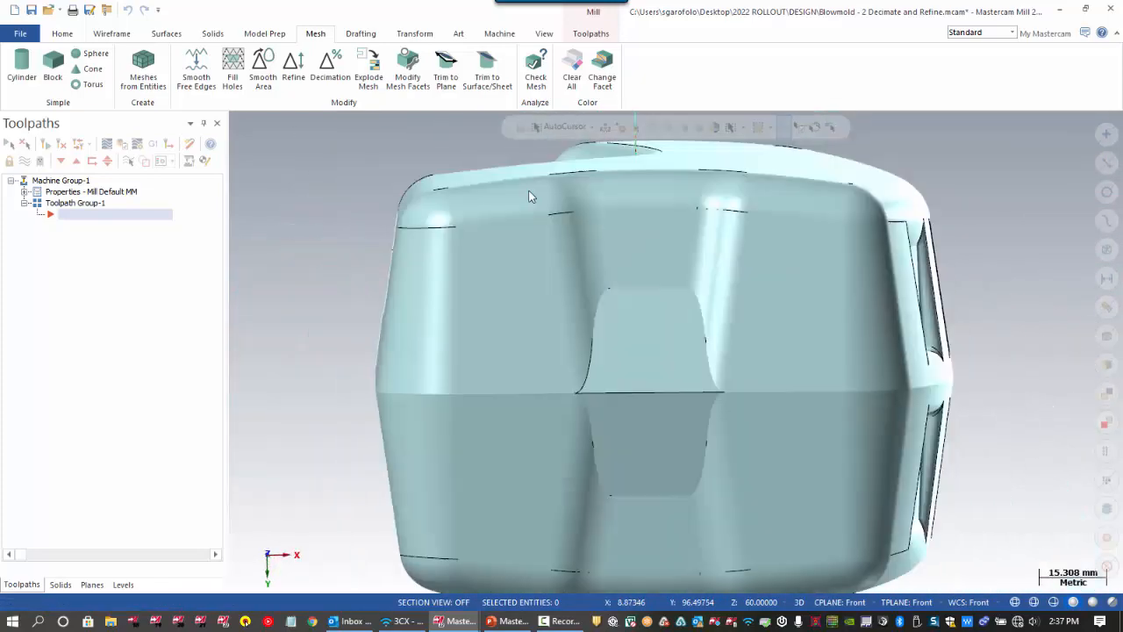
right_click(331, 209)
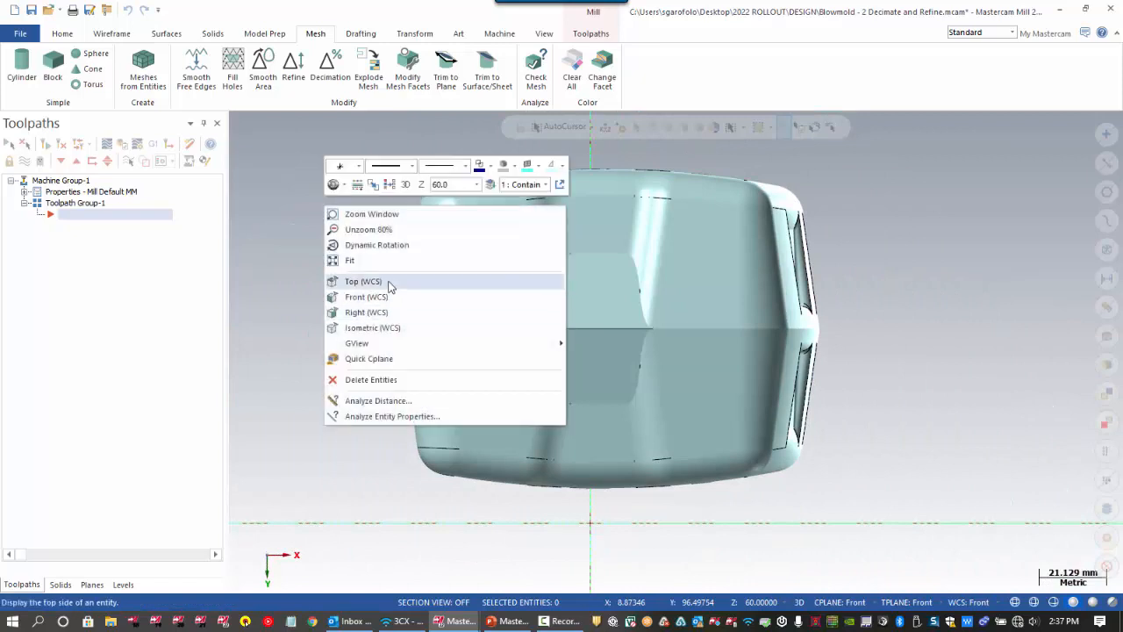
click(368, 280)
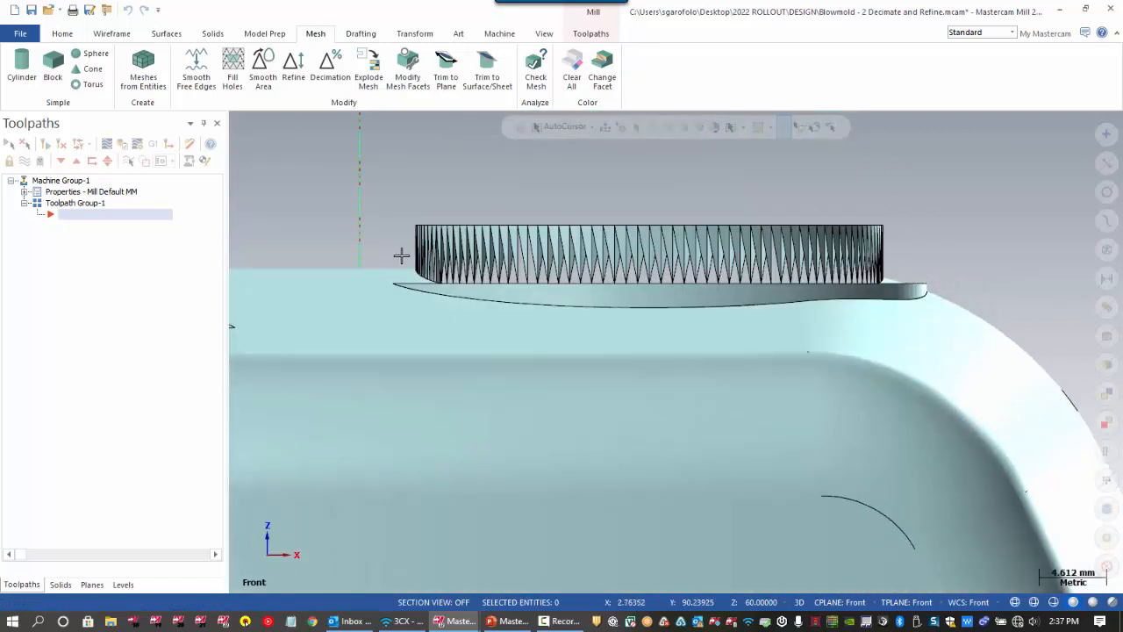
click(408, 79)
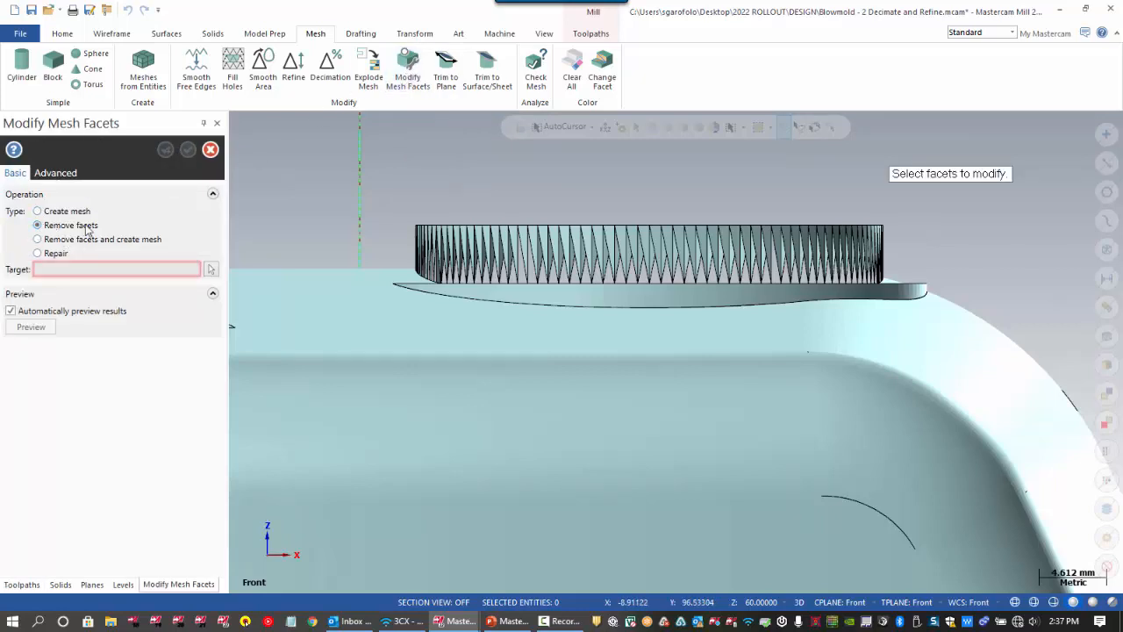
click(212, 270)
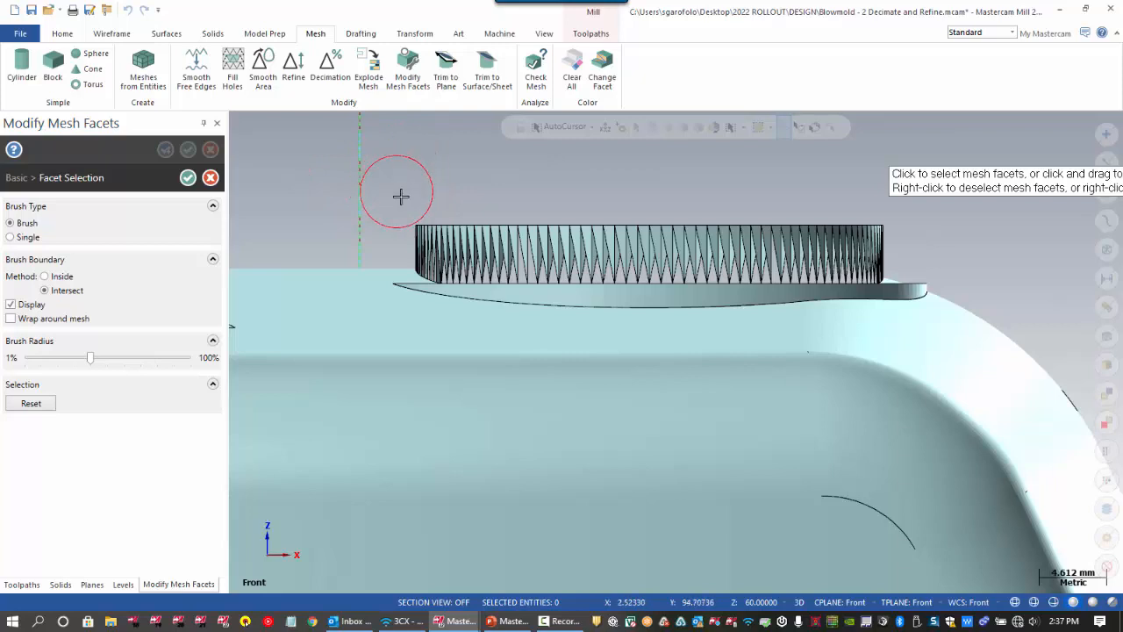
mouse_move(398, 196)
mouse_down()
mouse_move(567, 217)
mouse_move(855, 217)
mouse_up()
middle_drag(782, 191, 557, 188)
mouse_move(556, 188)
mouse_down()
mouse_move(592, 203)
mouse_move(819, 218)
mouse_up()
mouse_move(820, 218)
middle_down()
mouse_move(614, 209)
mouse_move(444, 183)
middle_up()
mouse_move(728, 200)
middle_down()
mouse_move(702, 208)
mouse_move(602, 175)
middle_up()
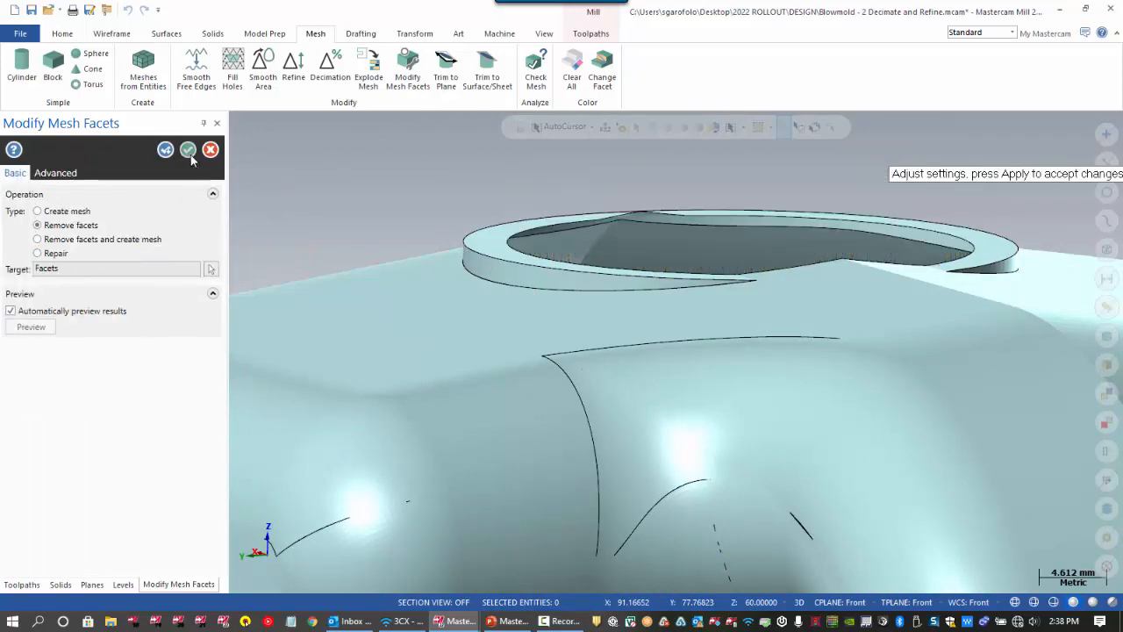
click(187, 151)
Try removing the top-face facets around the bottle's neck opening using a smaller facet selection brush, and undo the removal.
middle_drag(280, 223, 417, 204)
scroll(418, 203, up, 5)
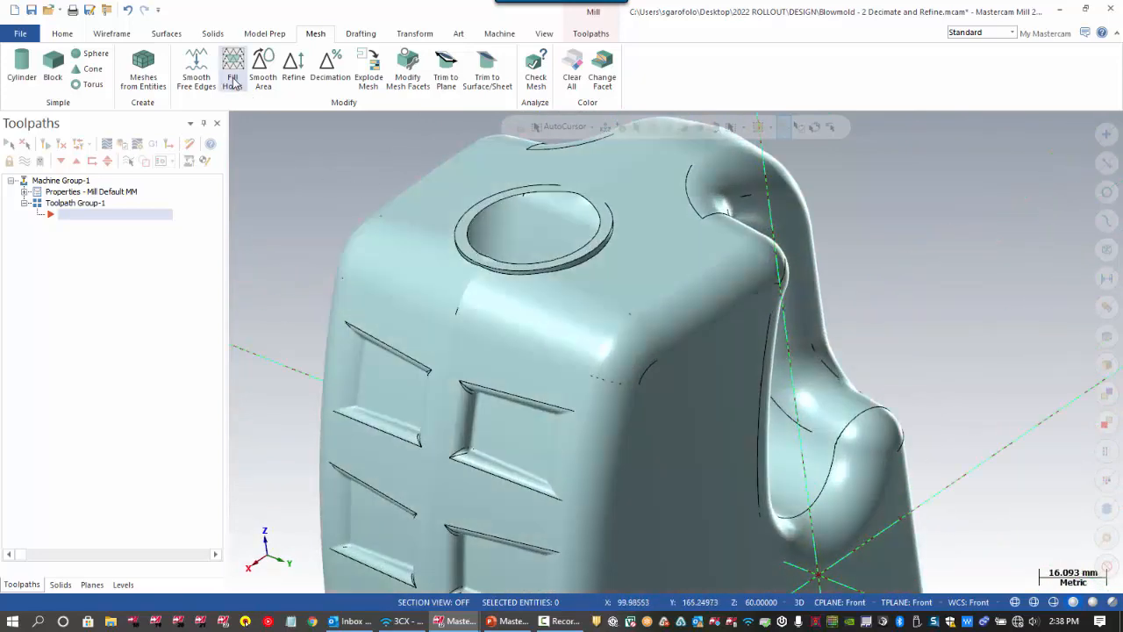
click(235, 81)
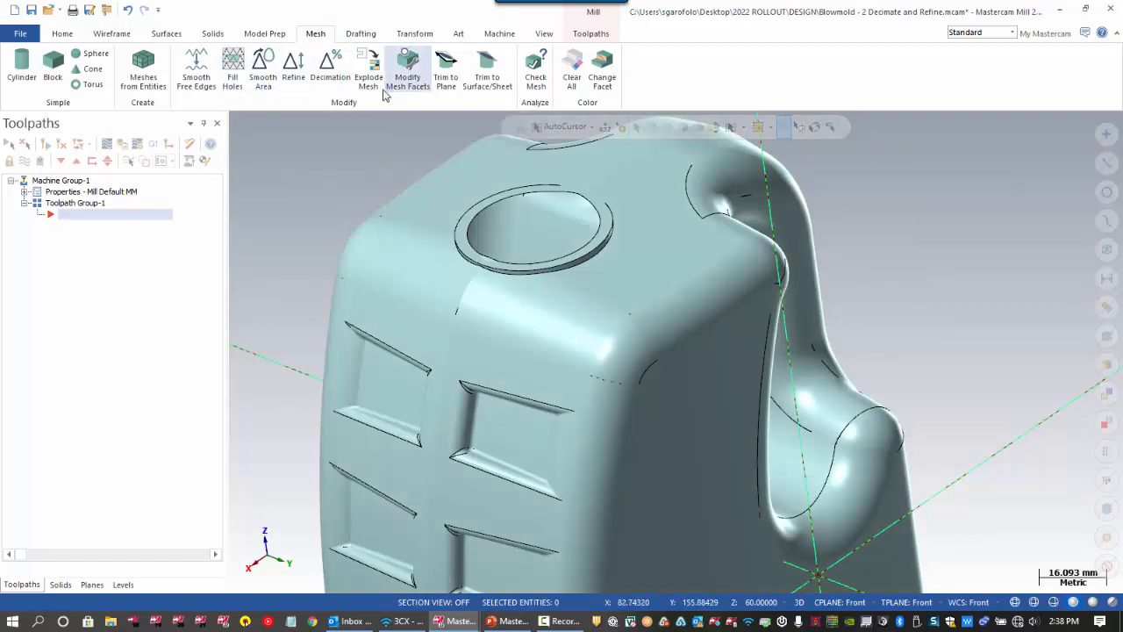
click(408, 75)
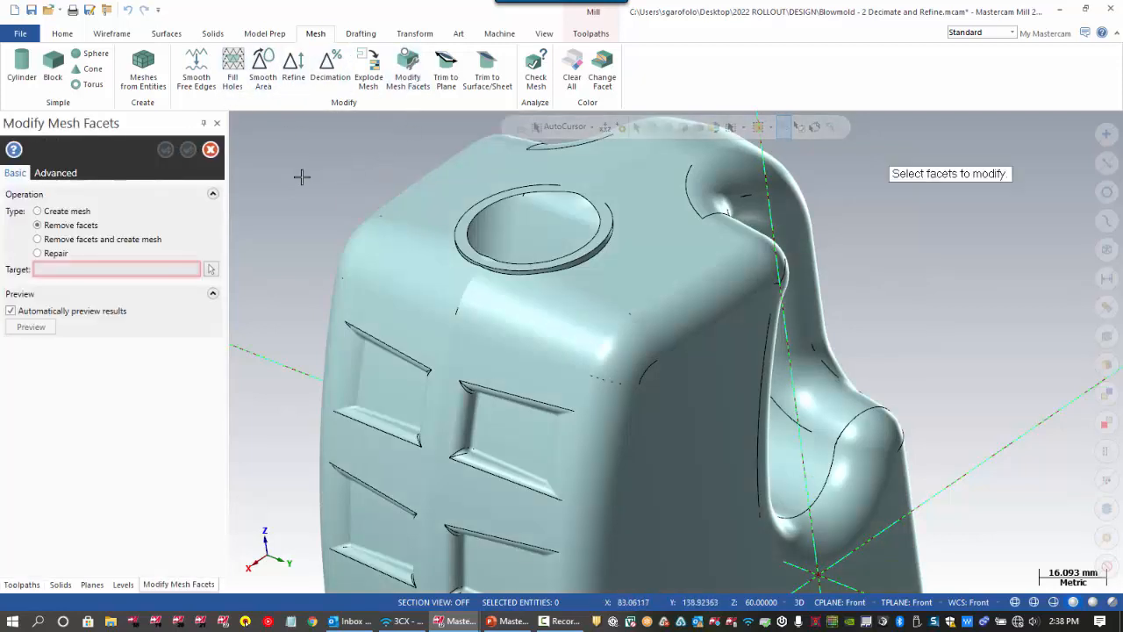
click(212, 271)
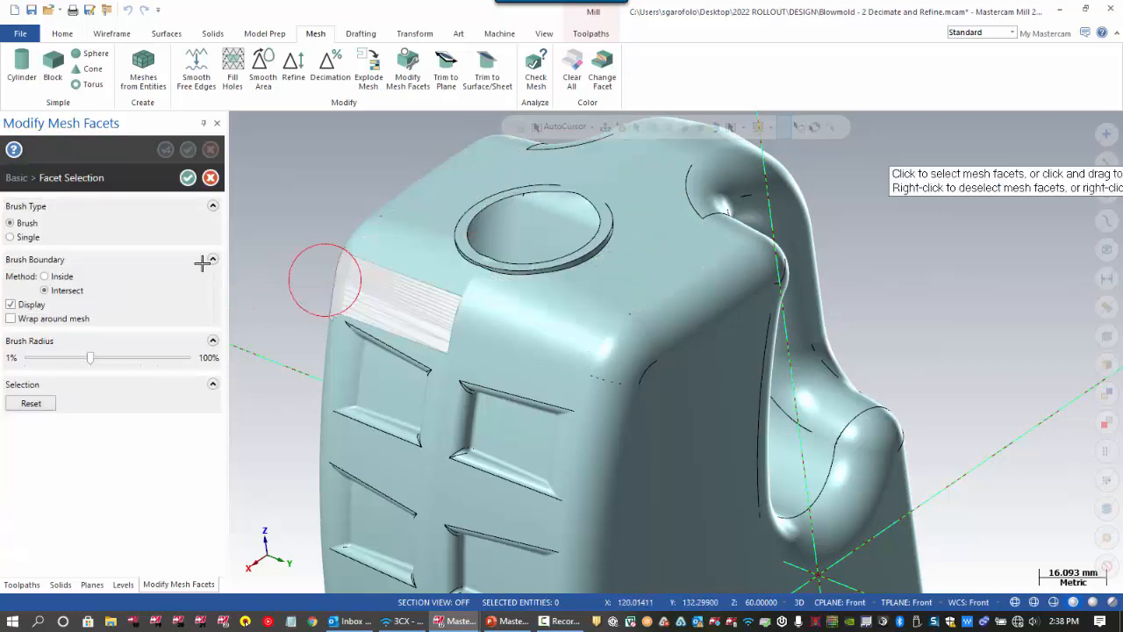
drag(70, 358, 57, 358)
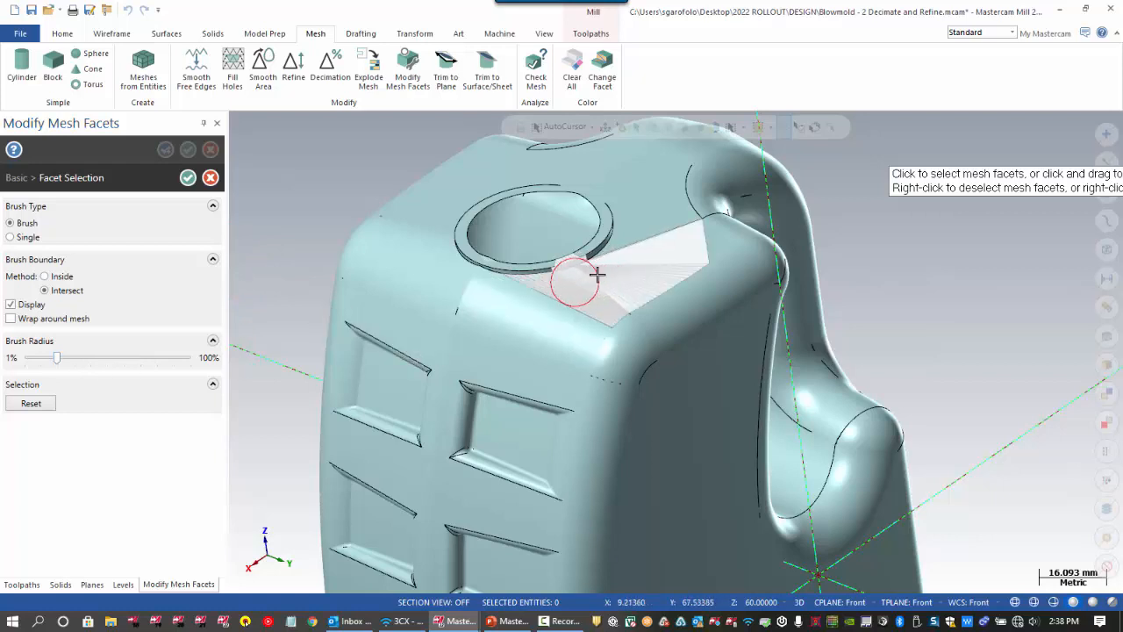
mouse_move(594, 273)
mouse_down()
mouse_move(624, 225)
mouse_move(602, 176)
mouse_move(534, 163)
mouse_move(451, 204)
mouse_move(441, 243)
mouse_move(454, 255)
mouse_move(518, 273)
mouse_move(580, 266)
mouse_up()
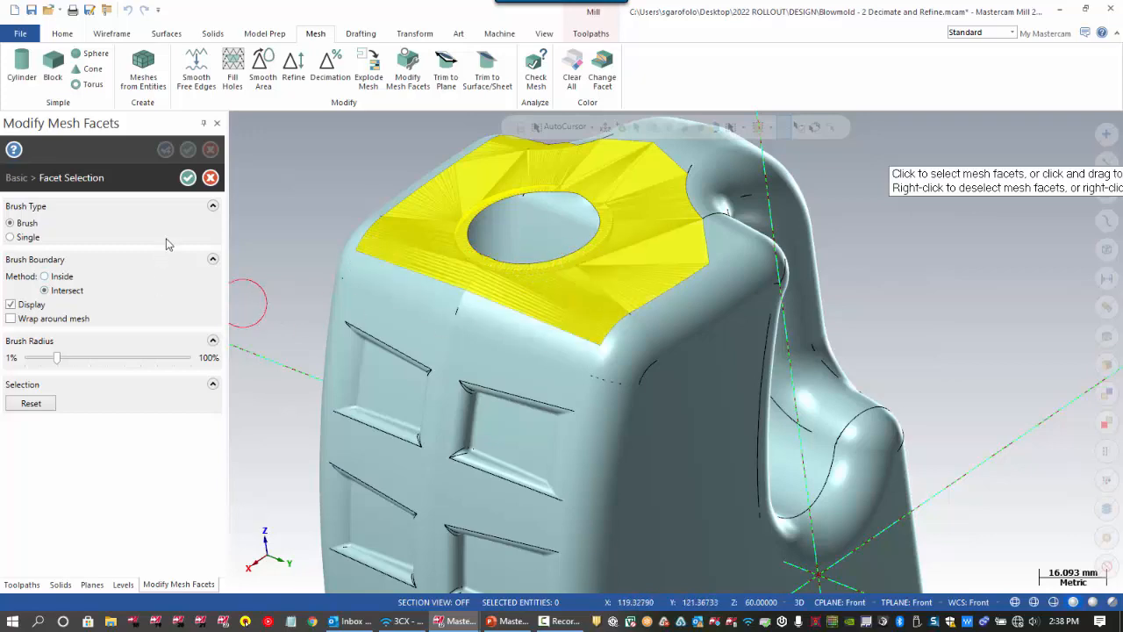
click(188, 177)
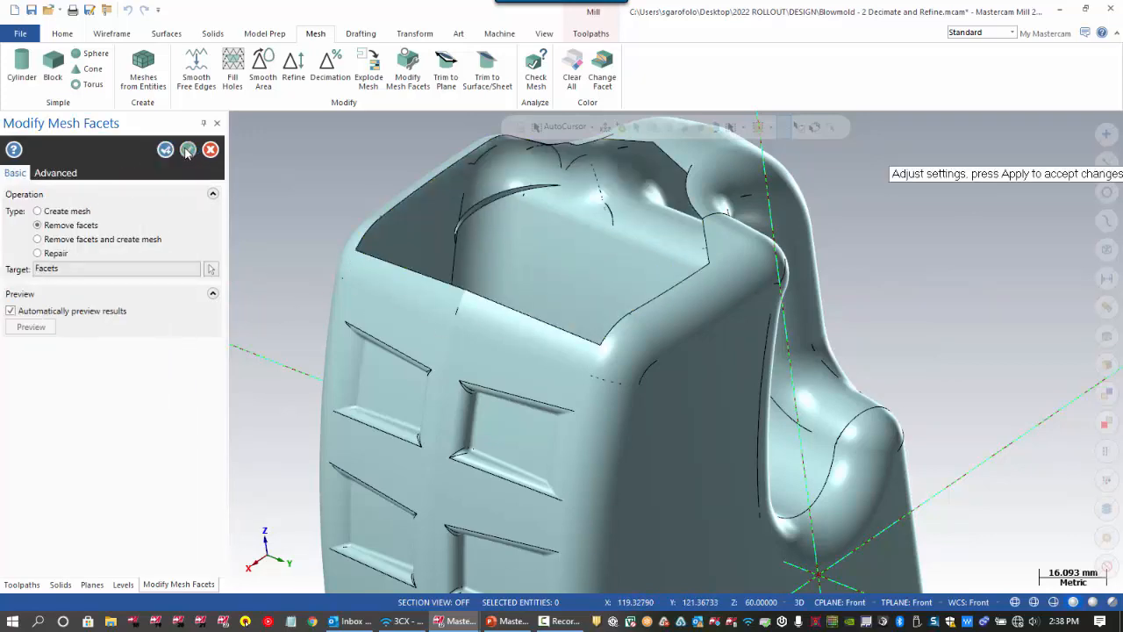
click(187, 149)
middle_drag(587, 313, 574, 359)
scroll(545, 387, down, 3)
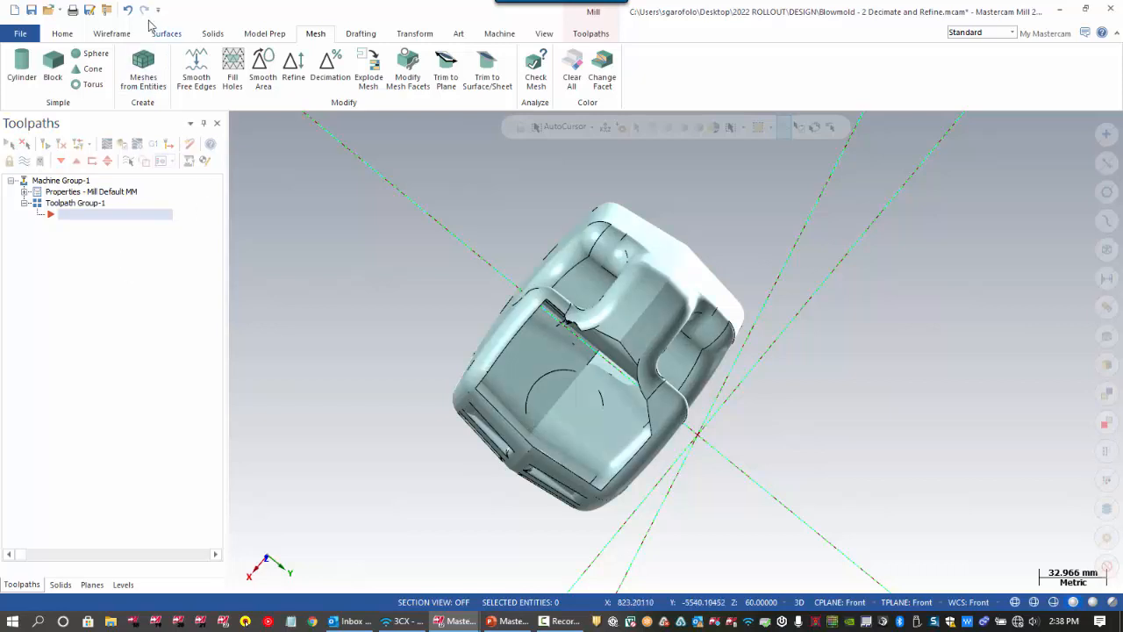
click(127, 9)
Fill the bottle's round neck opening with Fill Holes, modifying the mesh and using Ear clipping on the opening's edge.
middle_drag(439, 281, 332, 123)
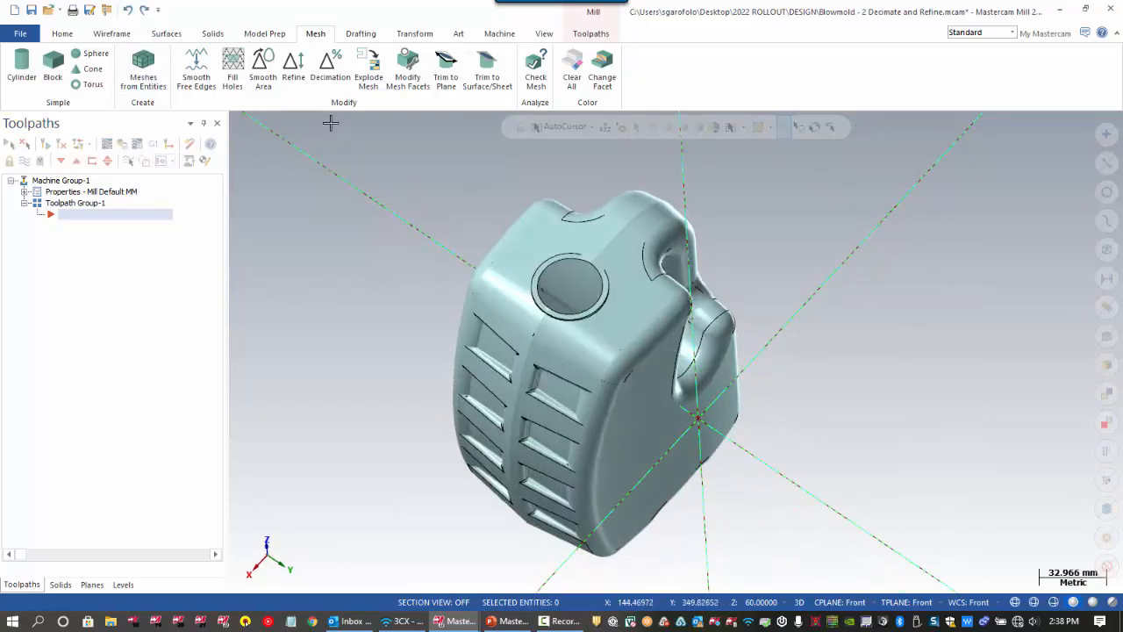
scroll(551, 244, up, 3)
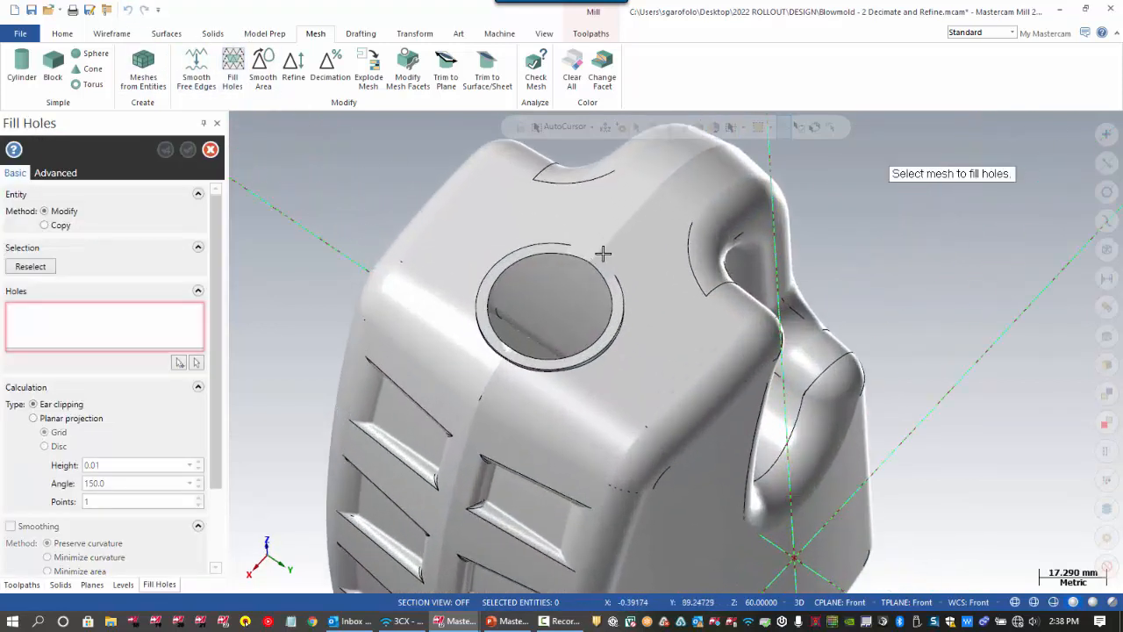
click(595, 270)
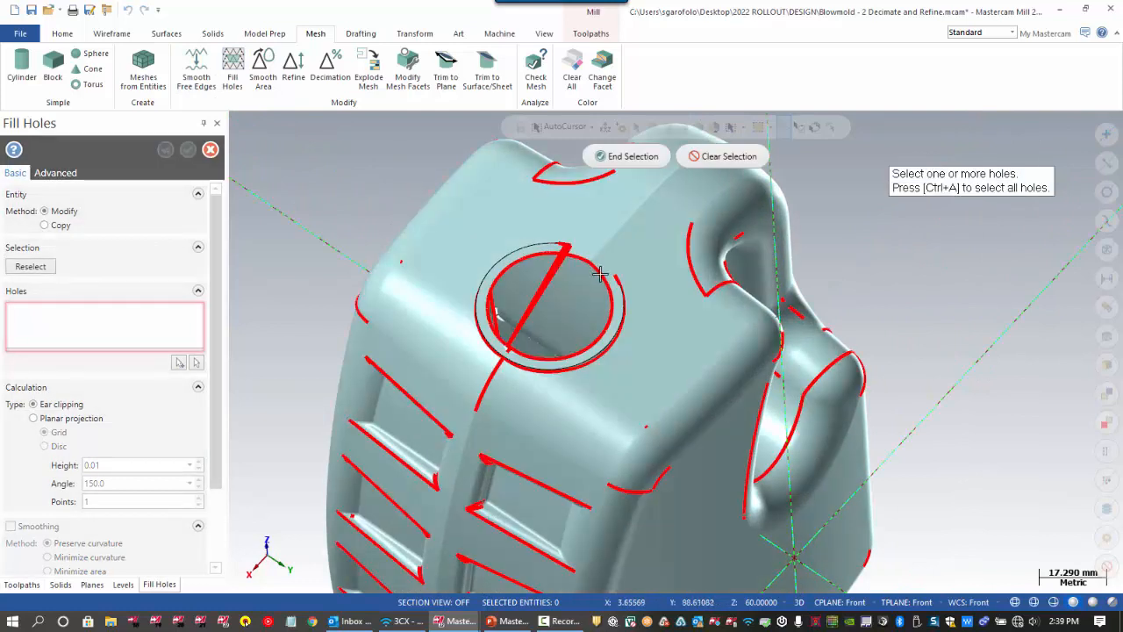
click(599, 283)
click(566, 181)
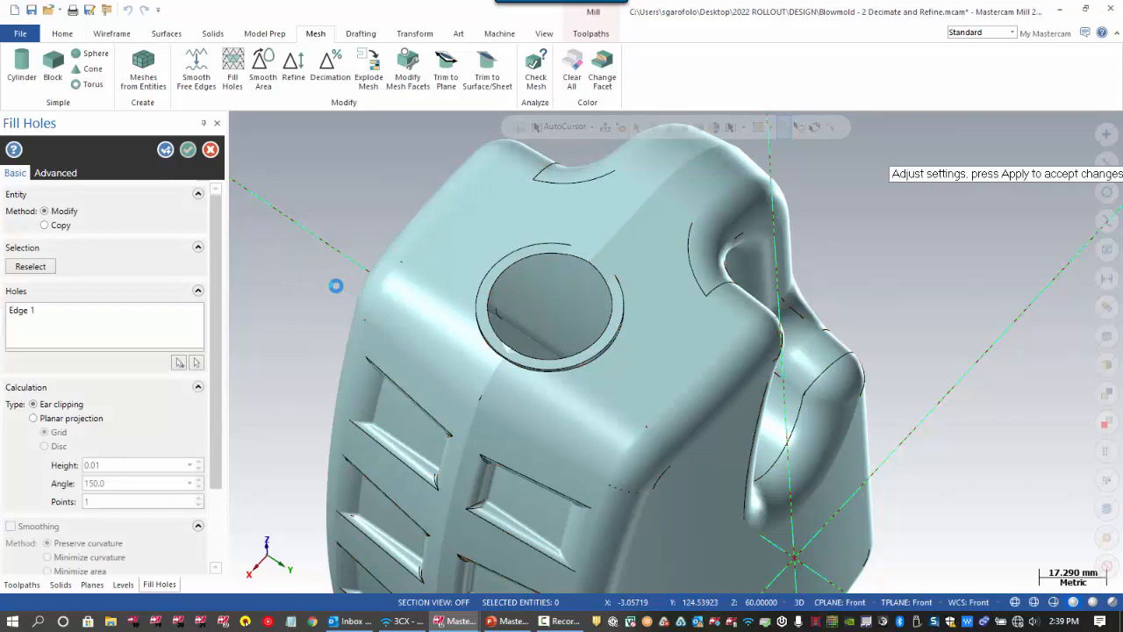
key(Return)
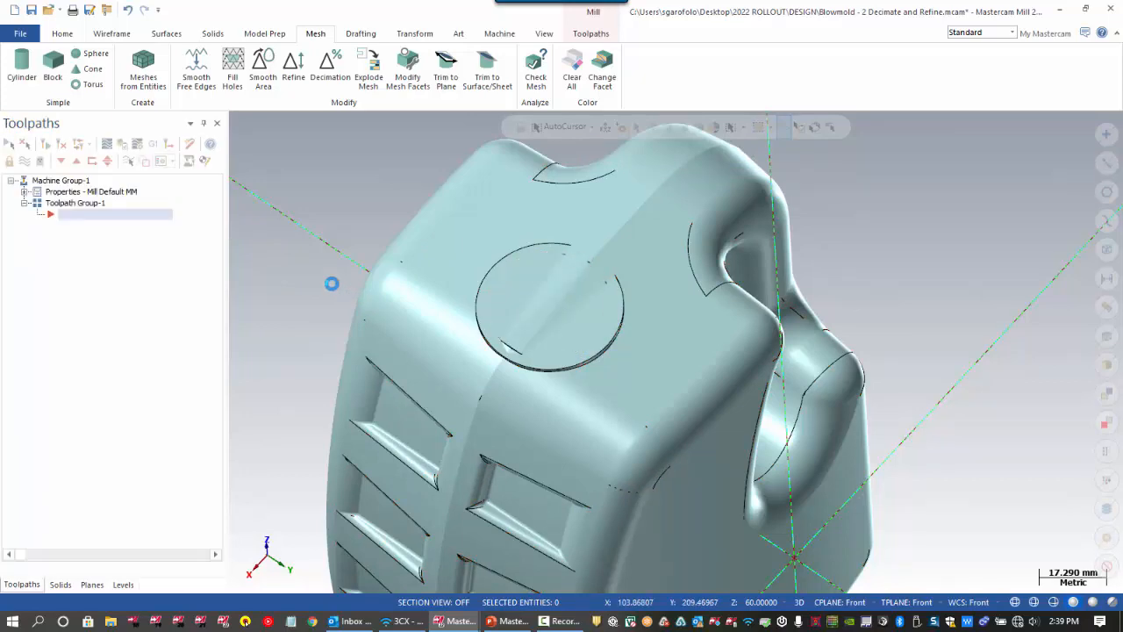
scroll(365, 233, down, 3)
middle_drag(453, 386, 431, 321)
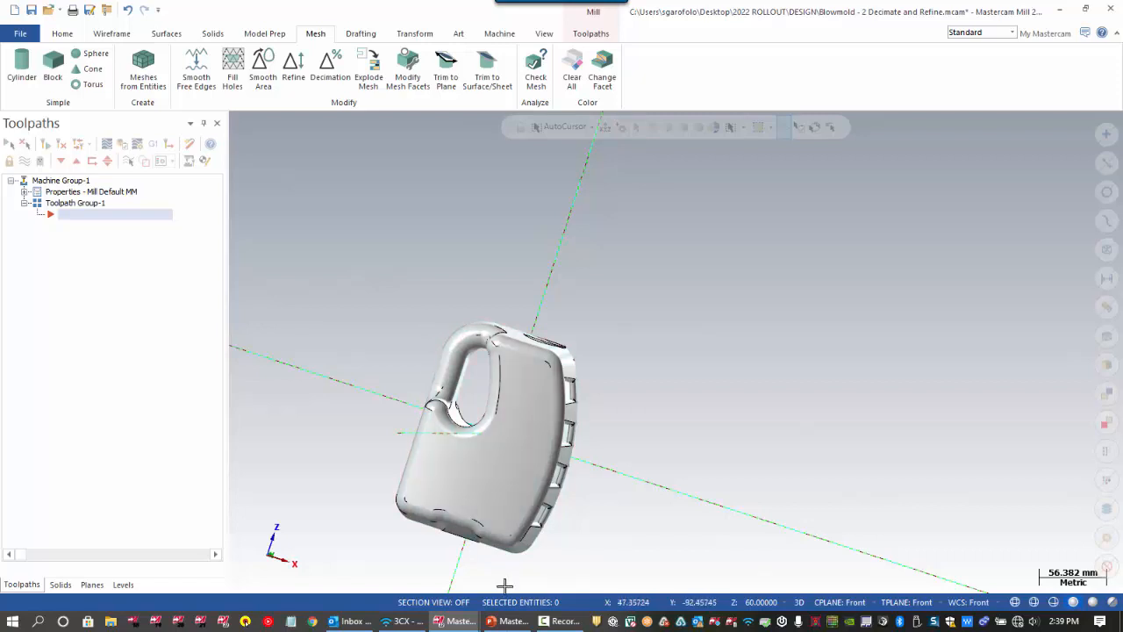
Switch to the PowerPoint presentation and start the slide show from the Smoothing slide.
click(504, 621)
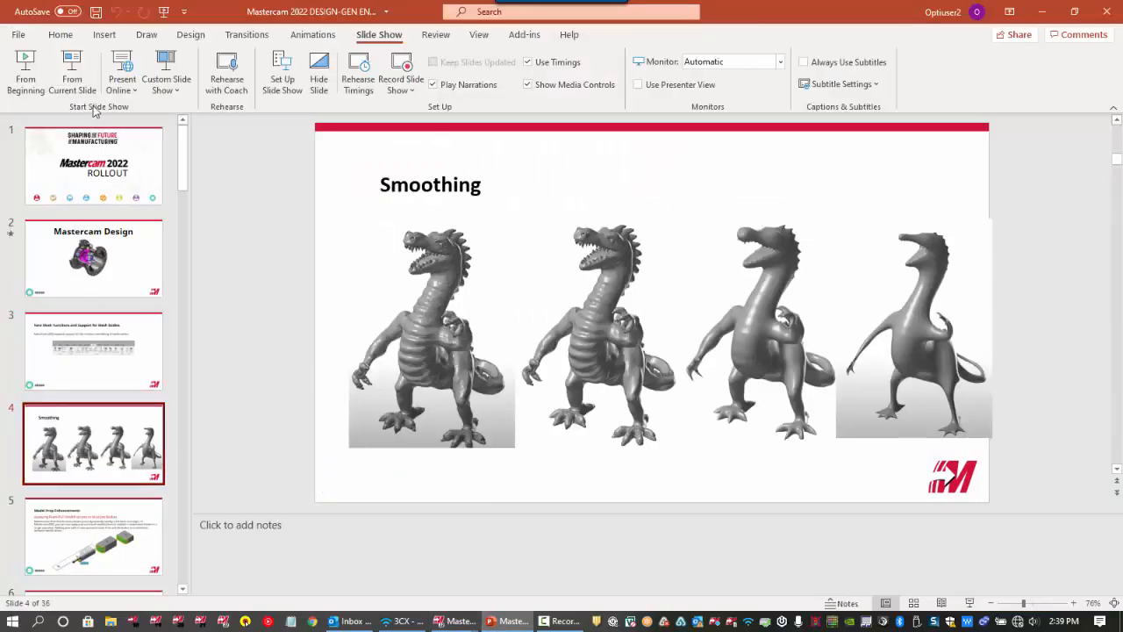
click(71, 61)
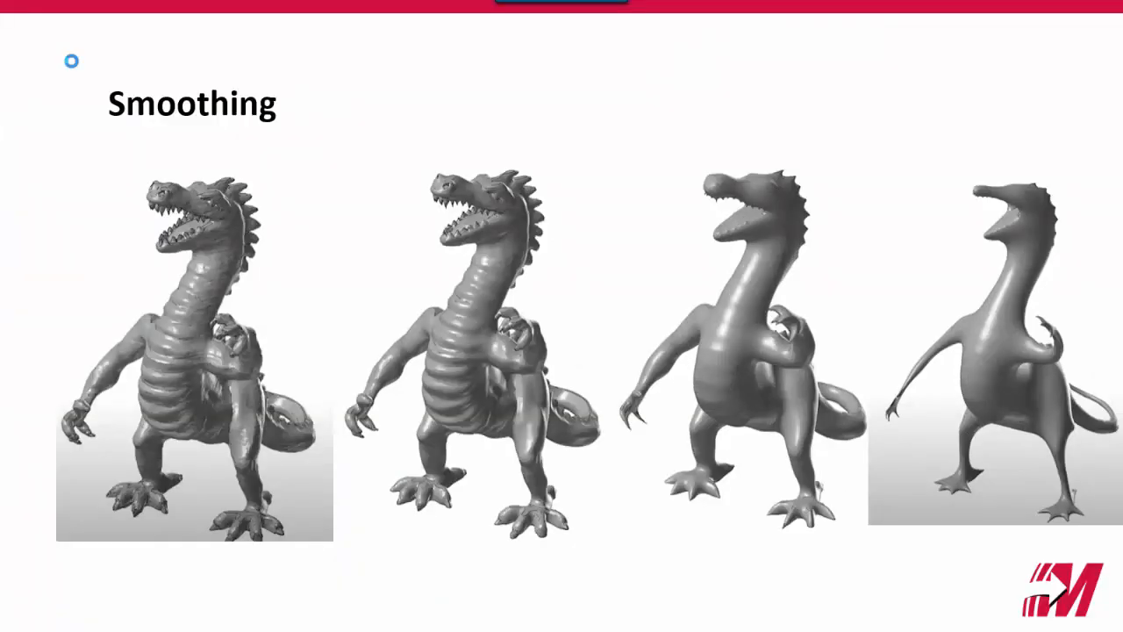
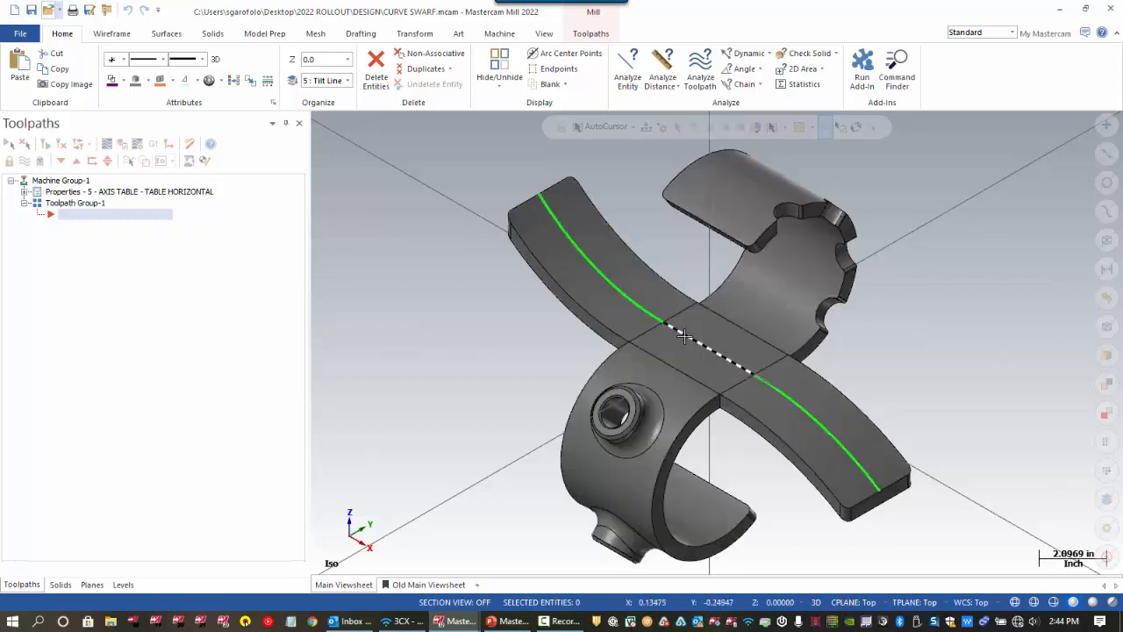
Preview Line Normal to Grid on the curved strip's three top faces, with the origin at its centre and spacing 1.0, and cancel it.
click(111, 36)
click(184, 85)
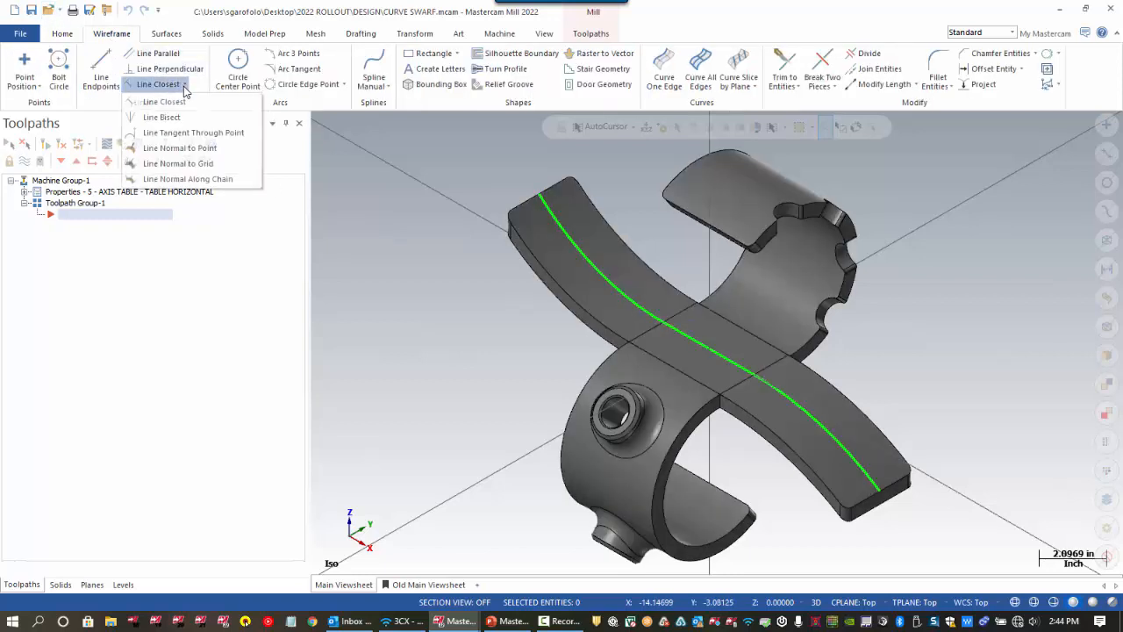
click(208, 165)
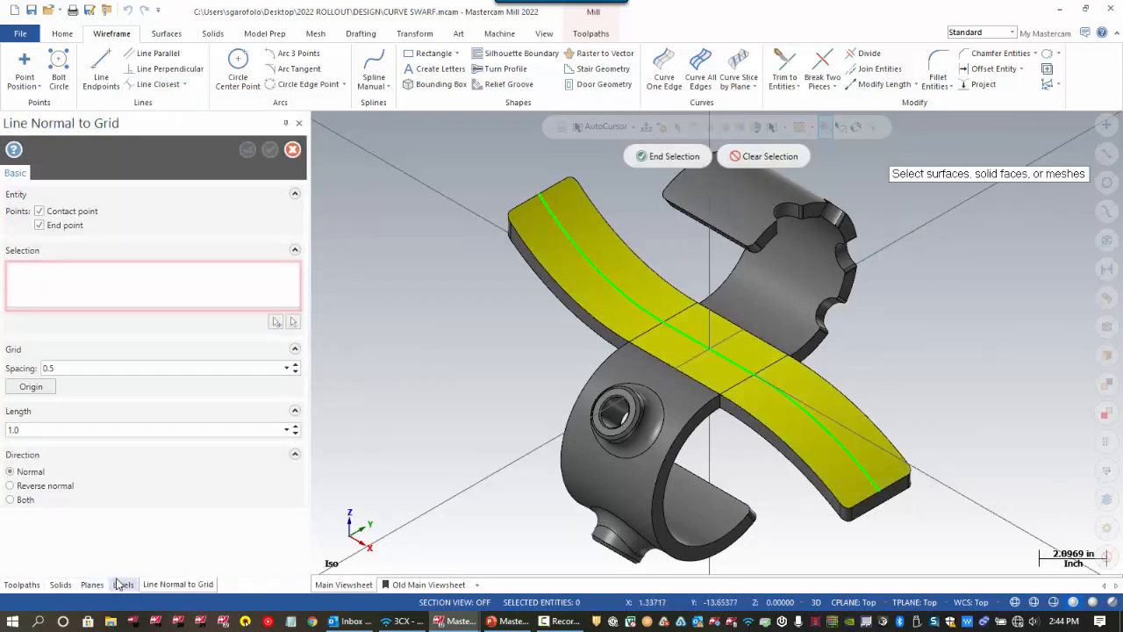
click(665, 156)
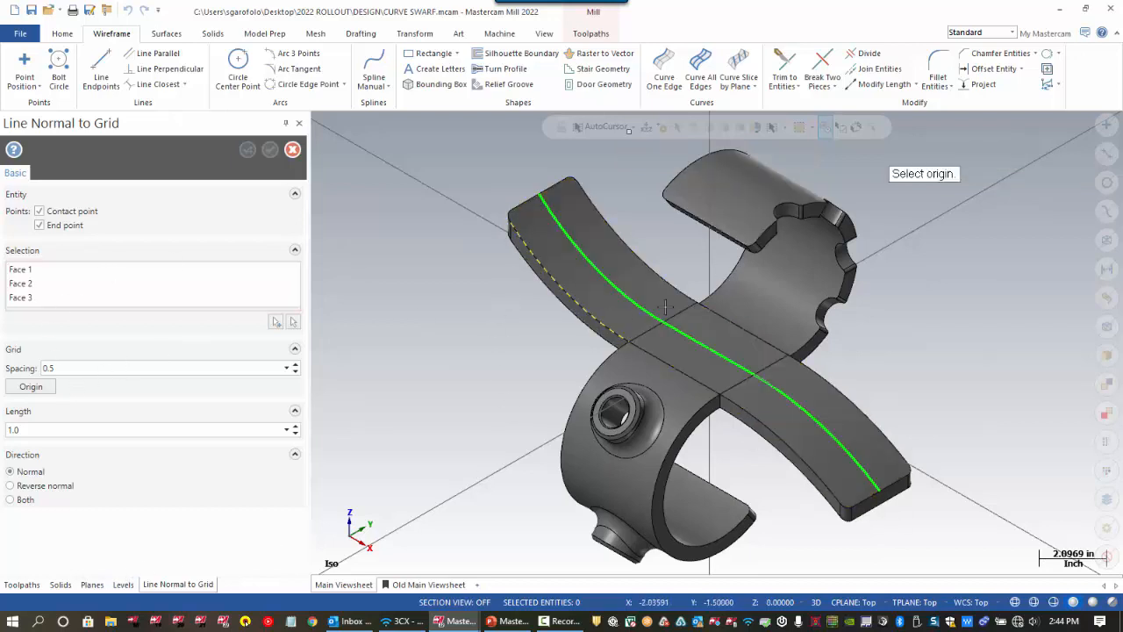
click(709, 350)
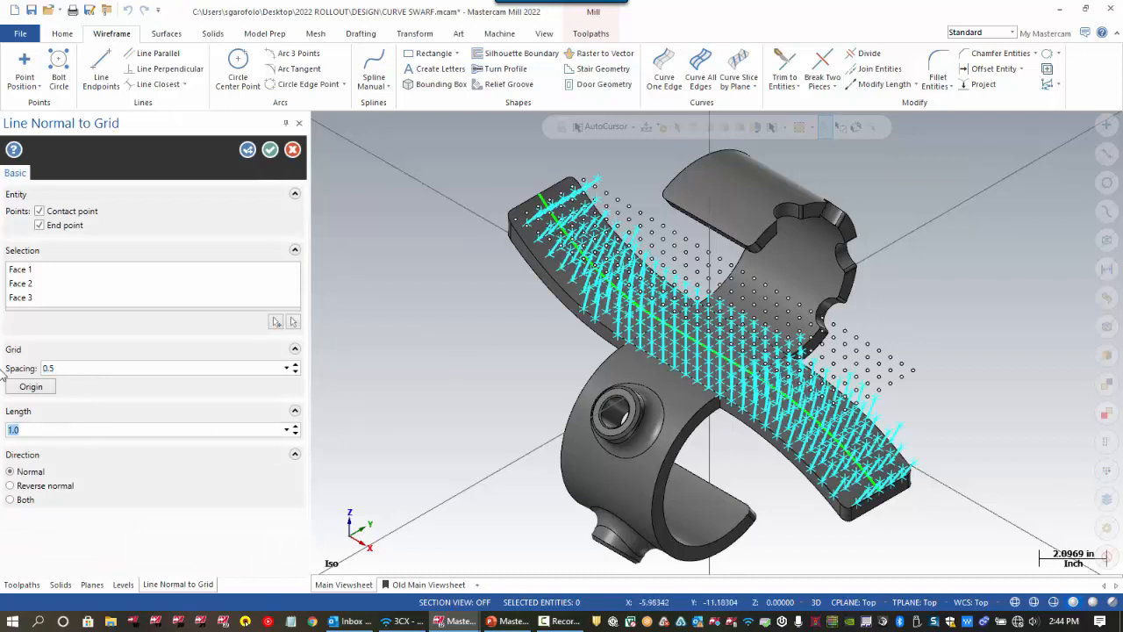
key(Return)
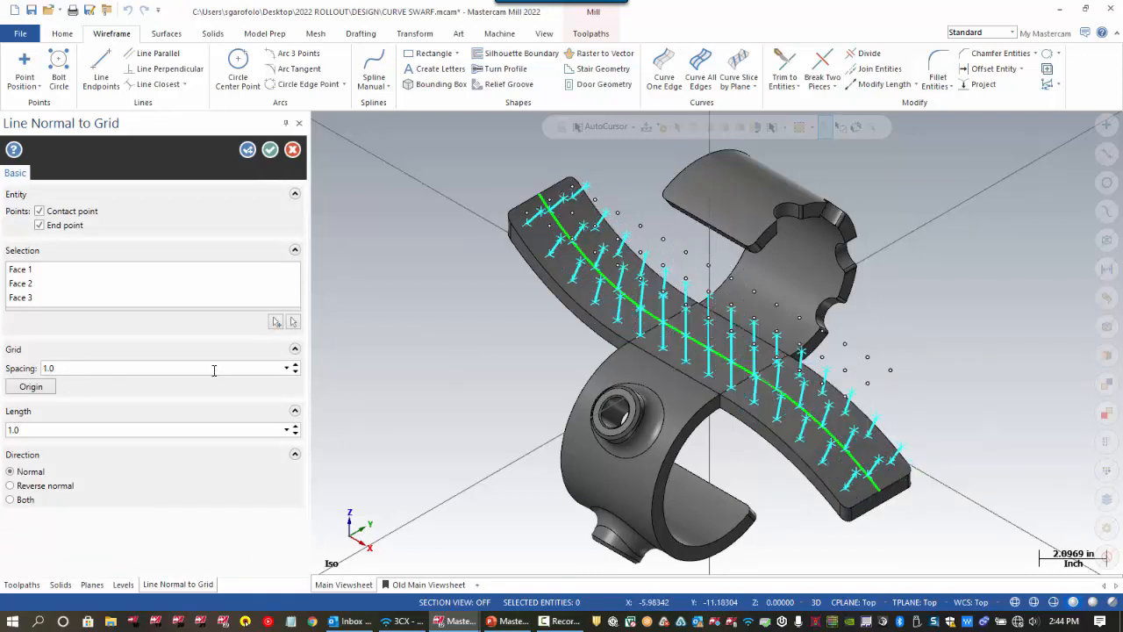
middle_drag(564, 296, 548, 247)
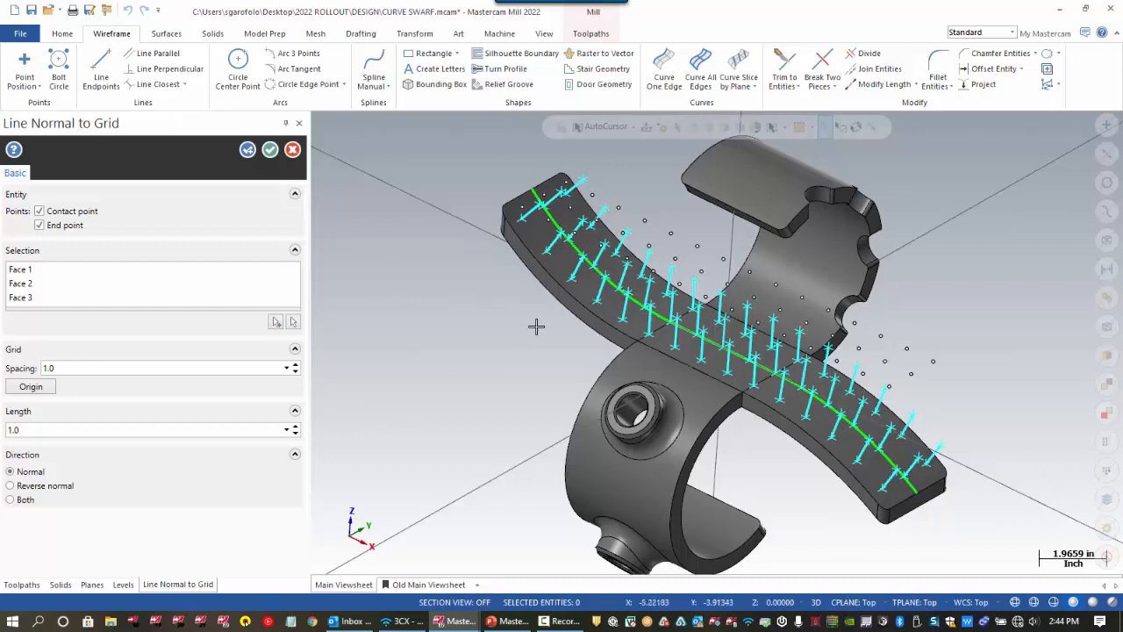
click(292, 150)
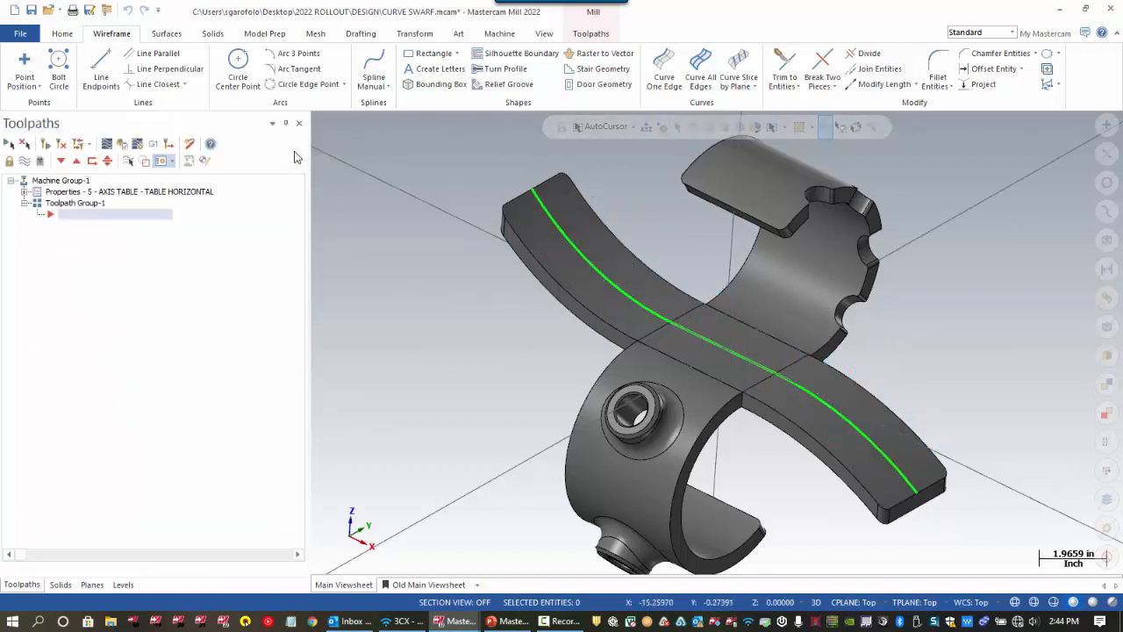
Create seven normal lines of length 1.0 along the centre curve on the strip's three top faces with Line Normal Along Chain.
click(185, 84)
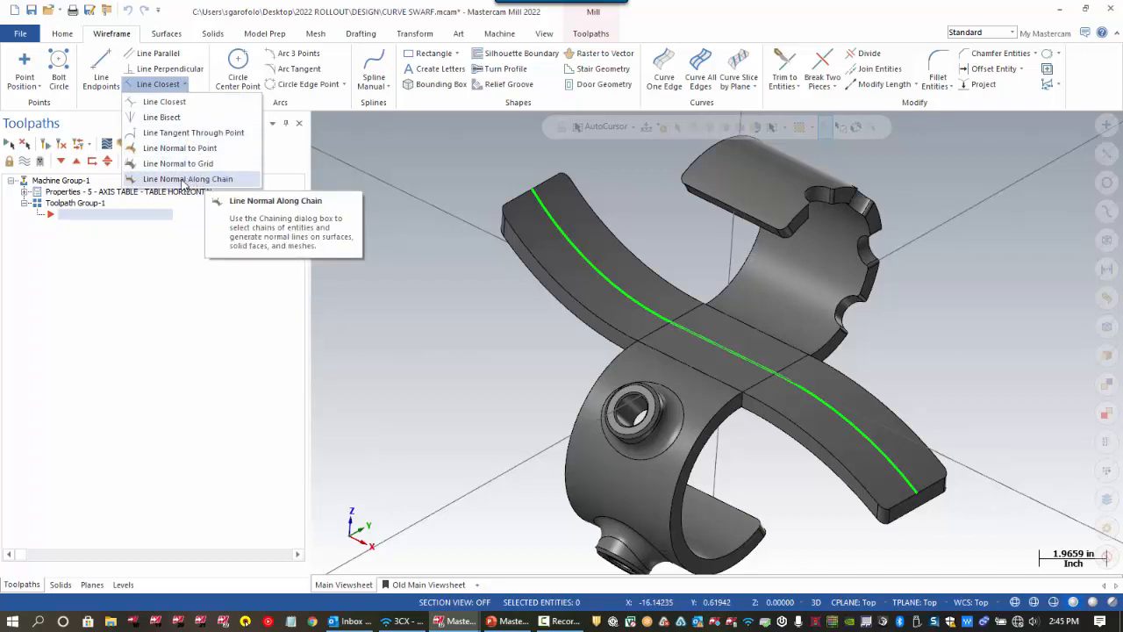
click(185, 179)
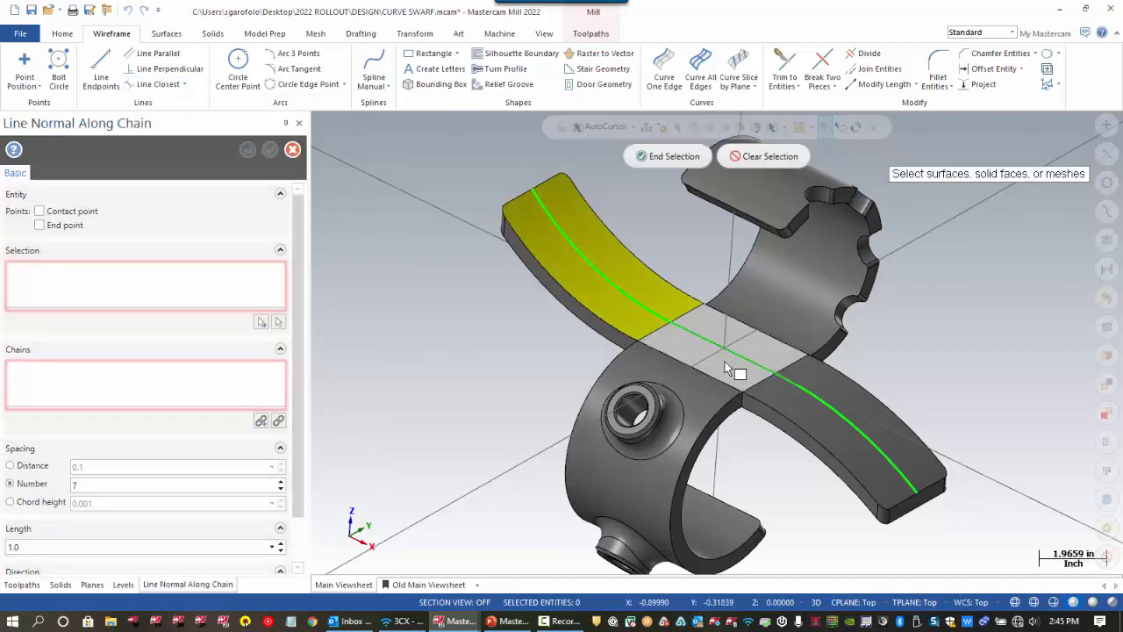
click(727, 368)
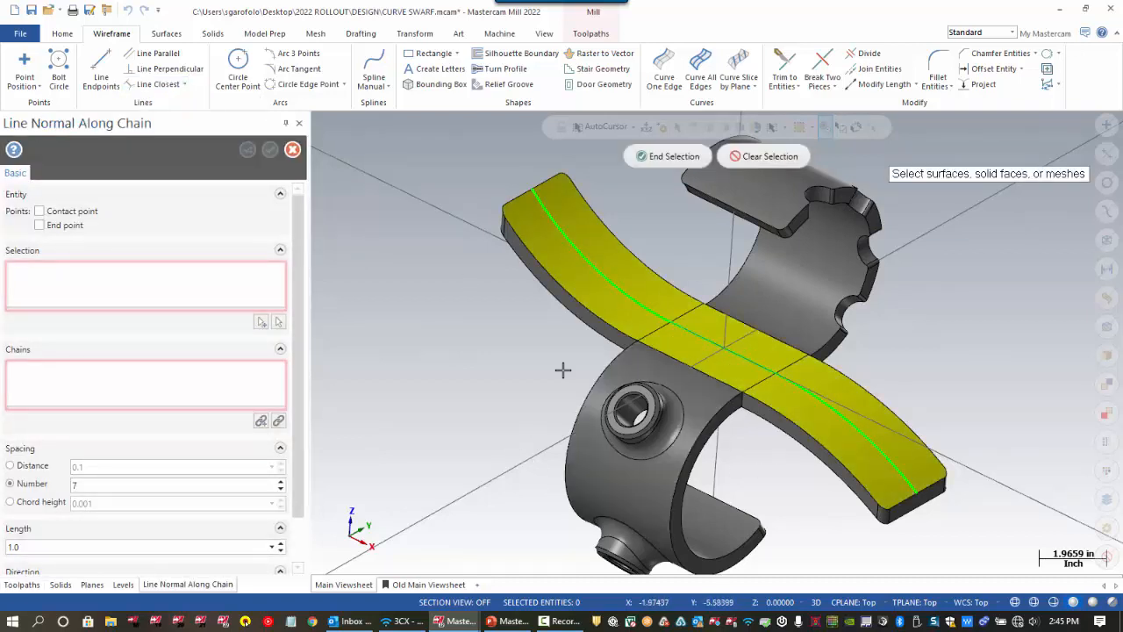
click(672, 158)
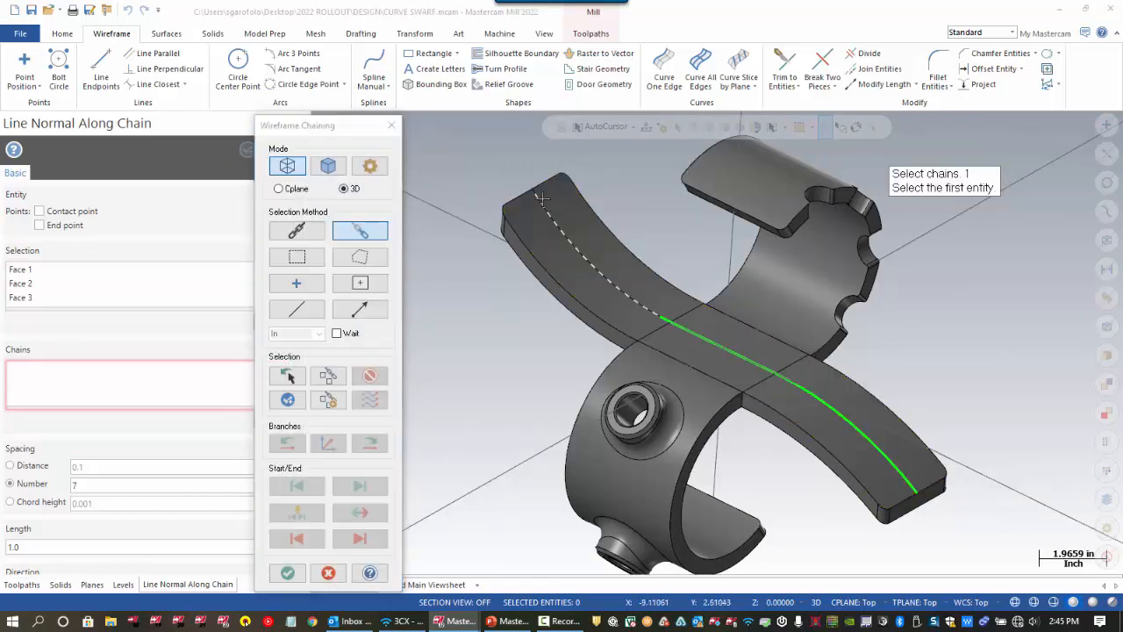
click(675, 324)
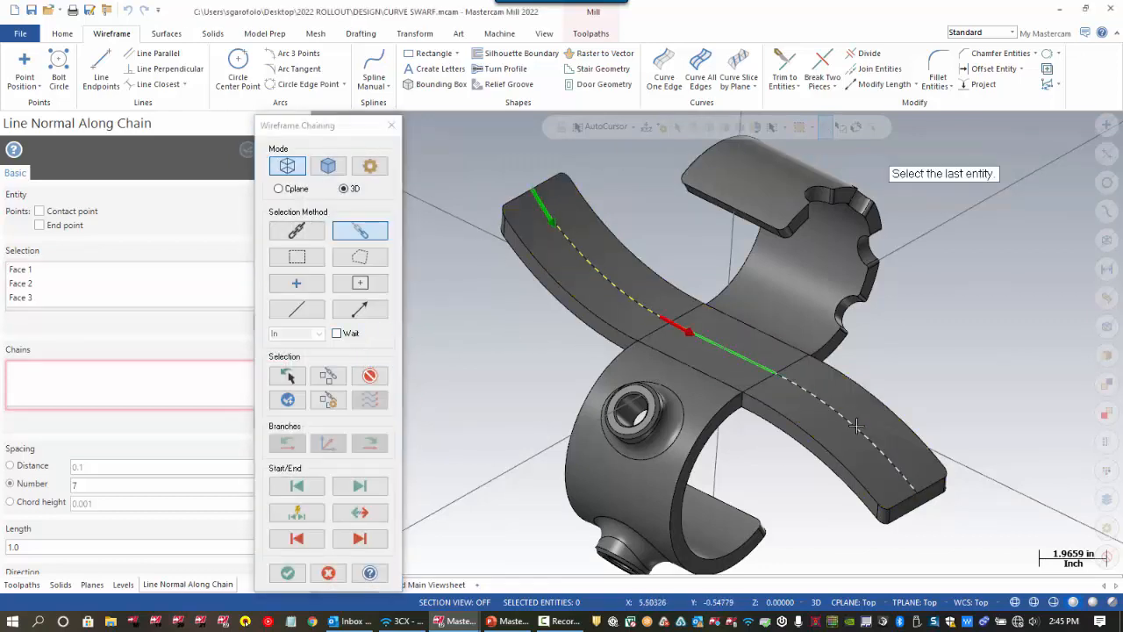
click(878, 447)
click(290, 573)
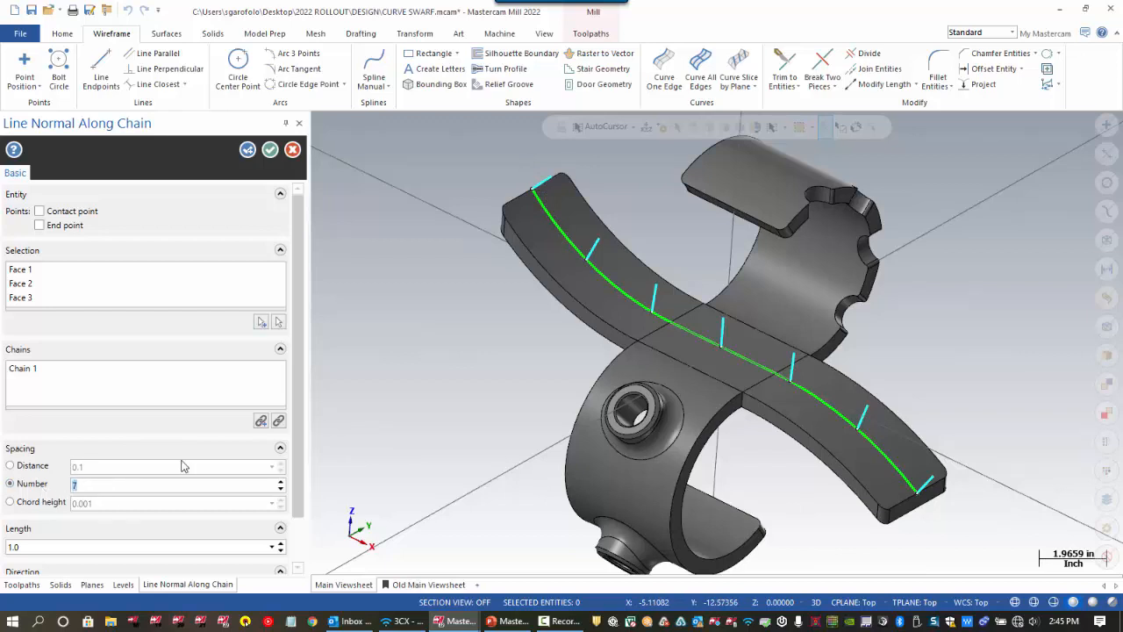
middle_drag(514, 368, 505, 369)
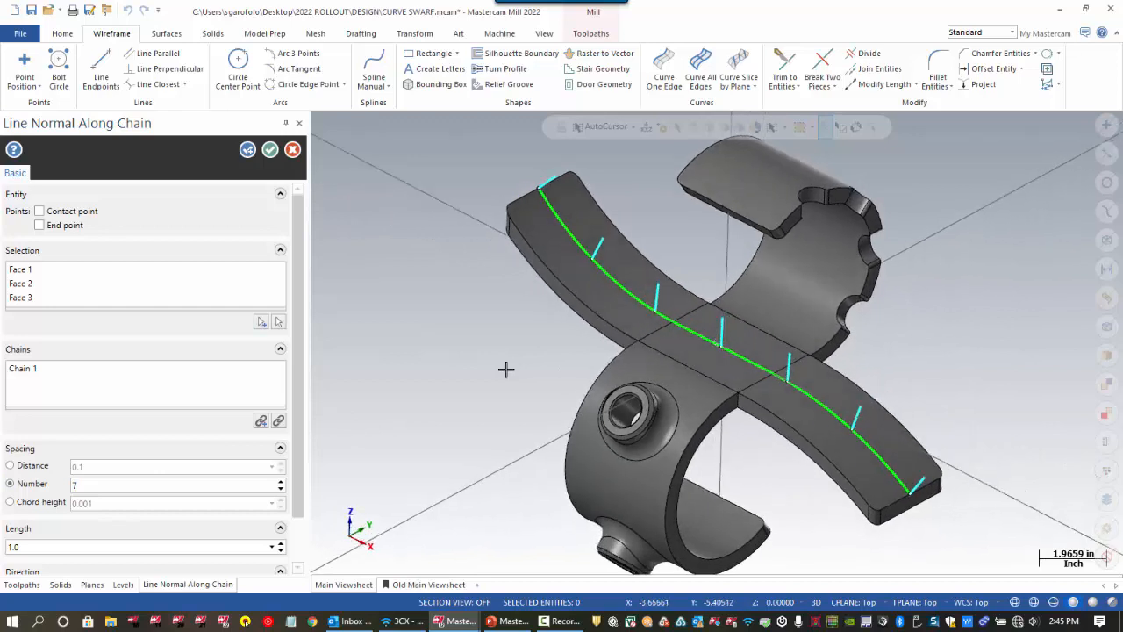
click(271, 151)
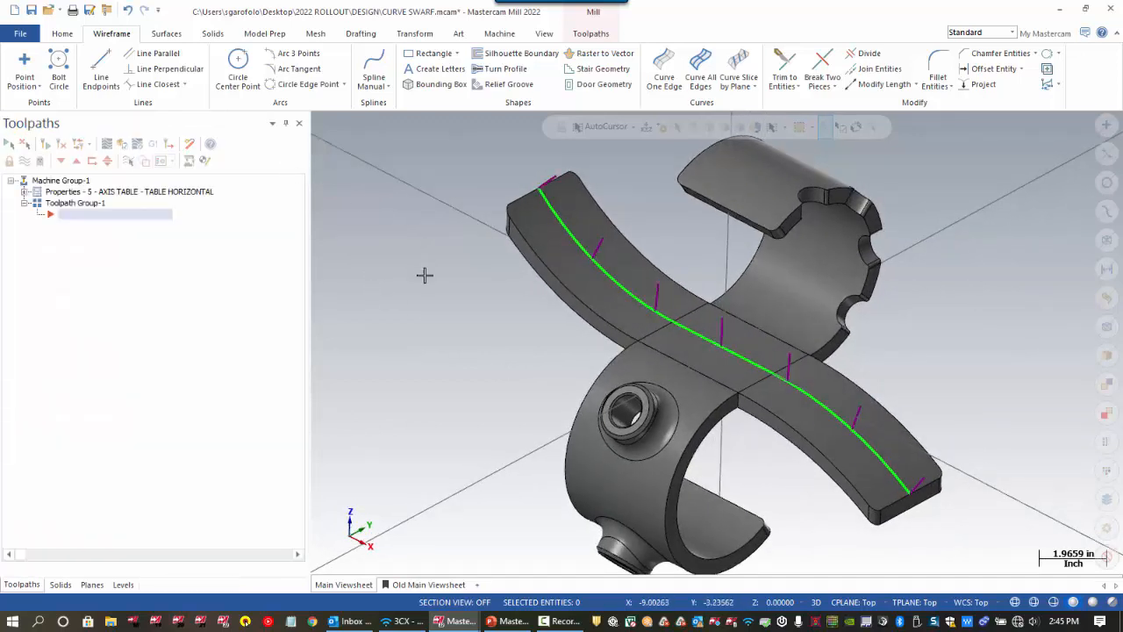
Start a multiaxis Curve toolpath using the 0.25 ball-nosed endmill and chain the strip's full centre curve as its cut pattern.
click(591, 33)
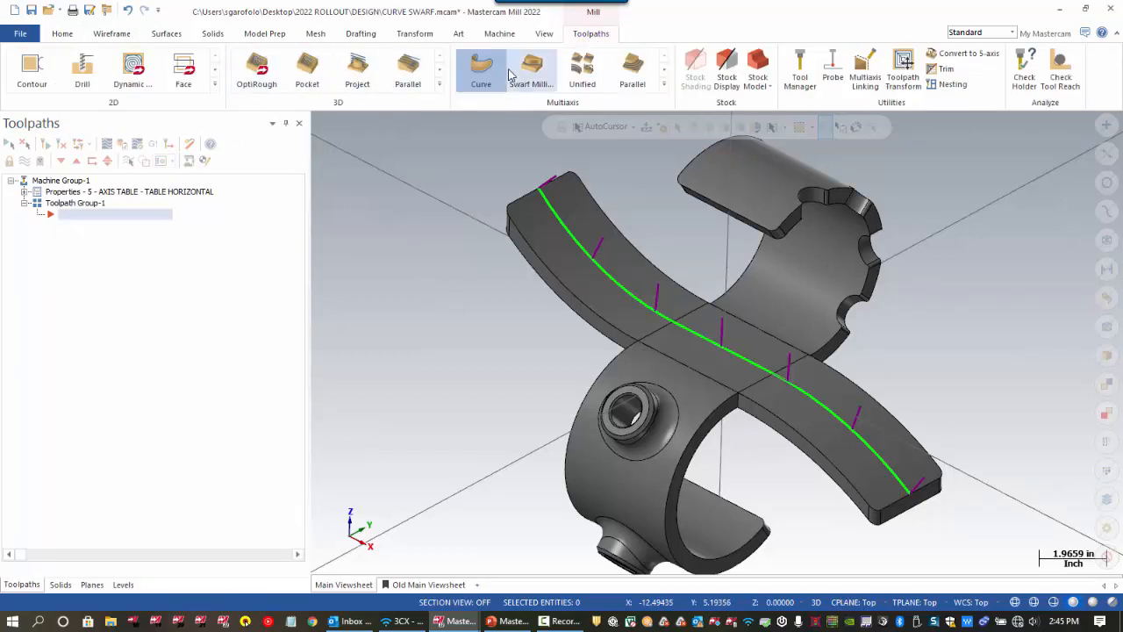
click(481, 70)
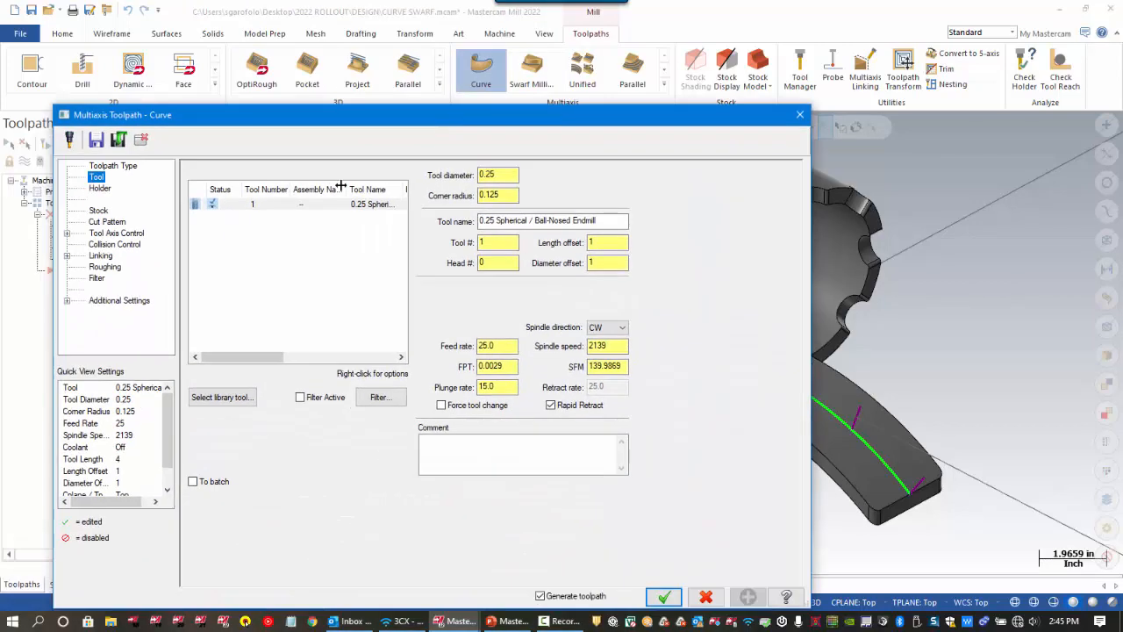
click(324, 205)
click(107, 222)
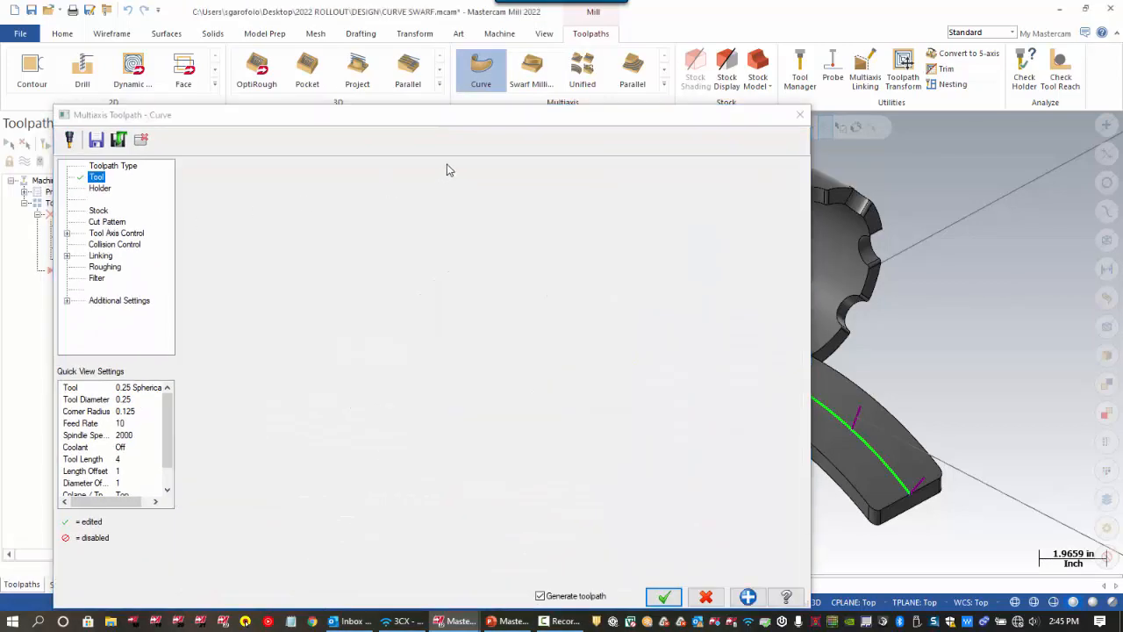
click(469, 181)
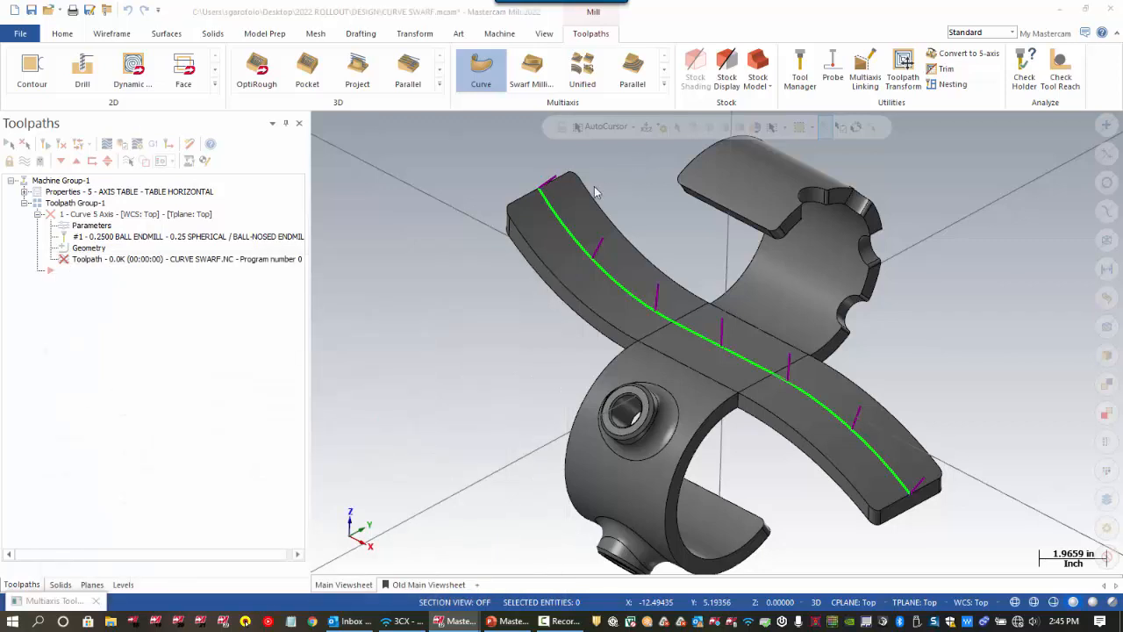
click(561, 218)
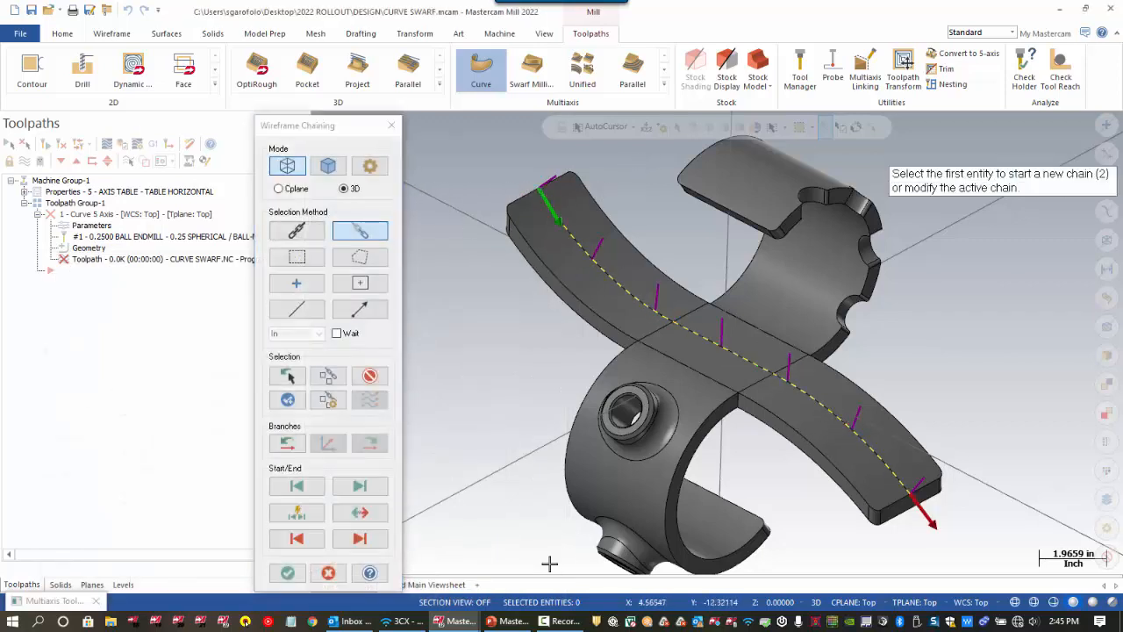
click(287, 572)
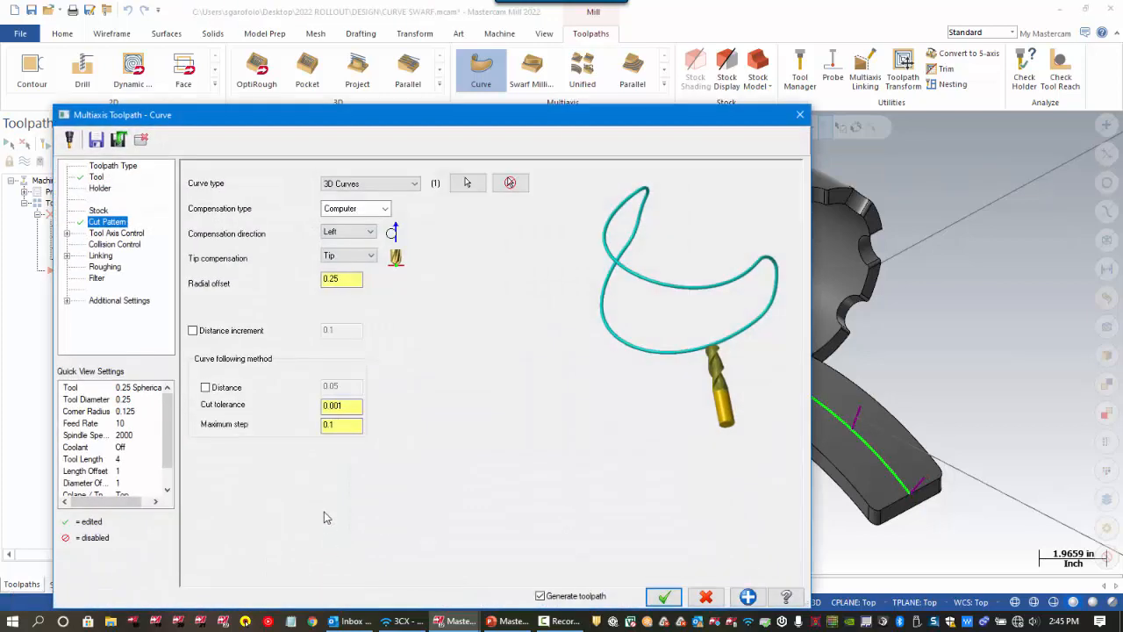
Open the line selection for the Curve toolpath's tool axis control, using the Lines option.
click(126, 233)
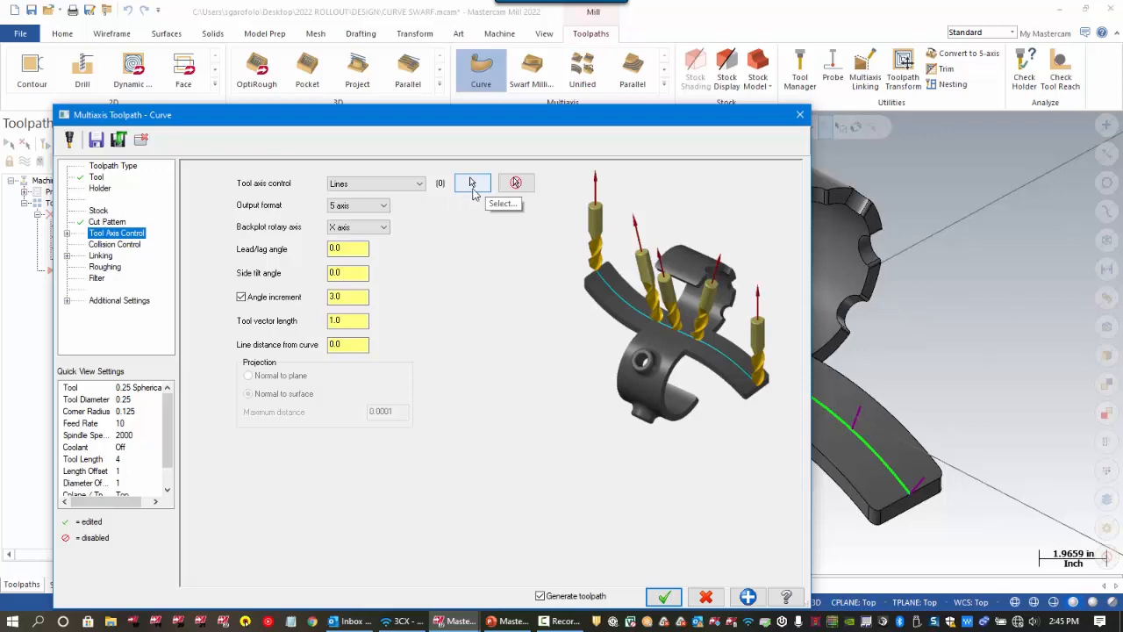
click(474, 183)
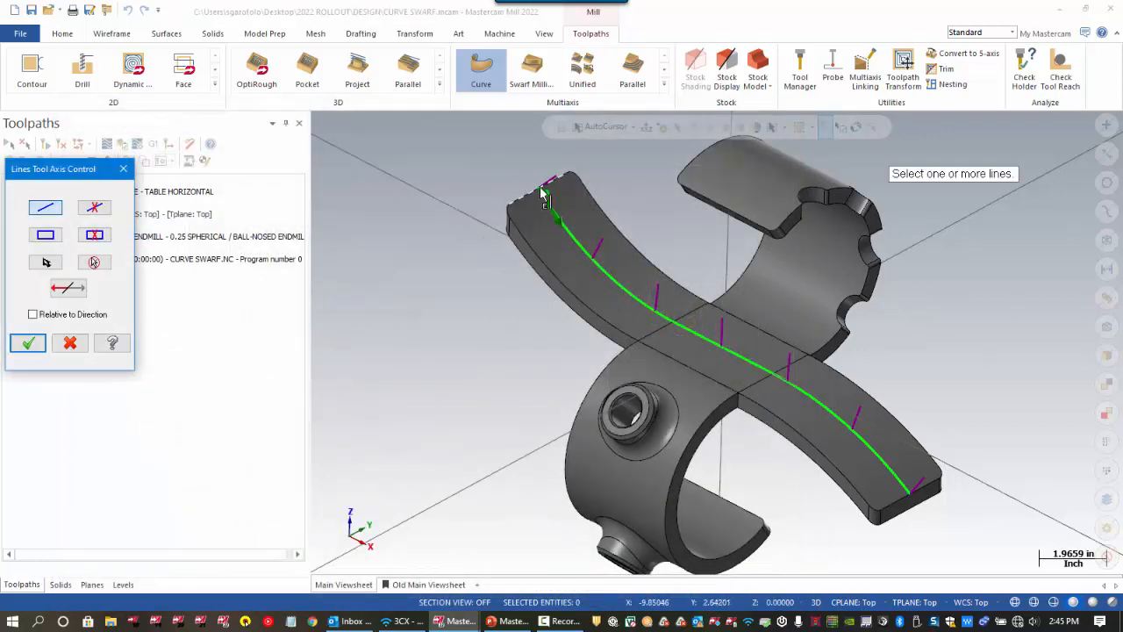
middle_drag(572, 169, 553, 170)
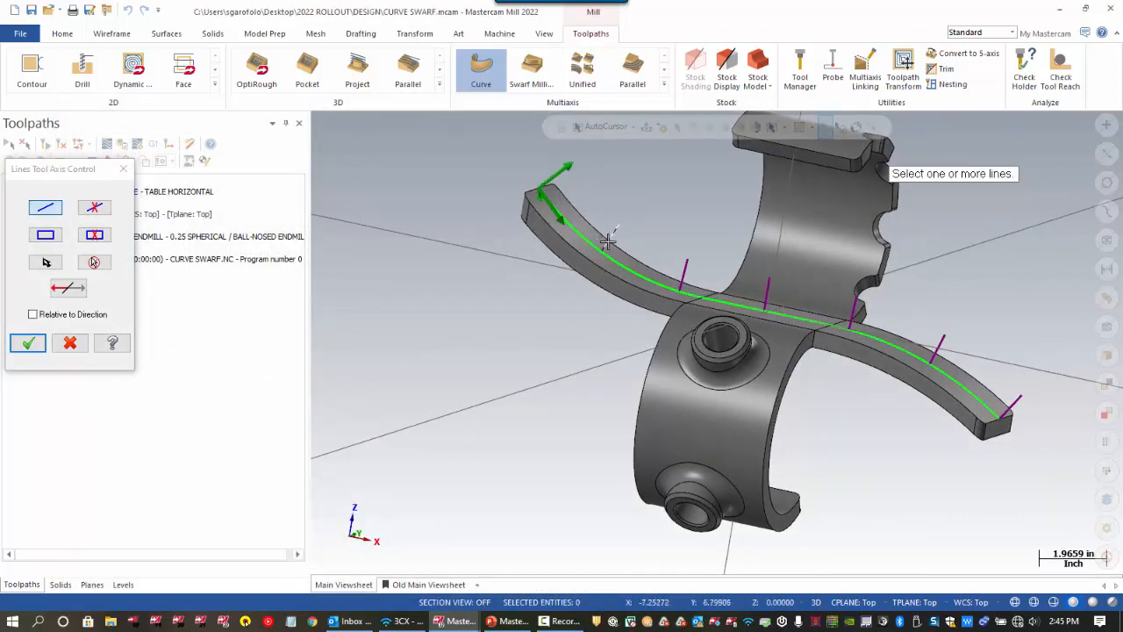
click(766, 307)
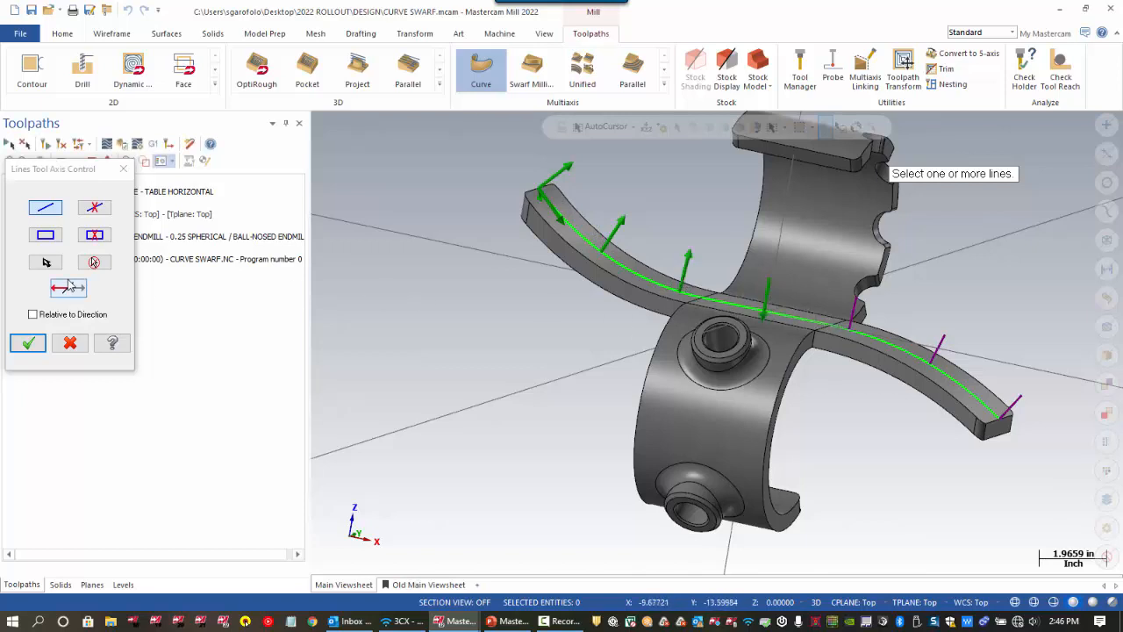
click(94, 262)
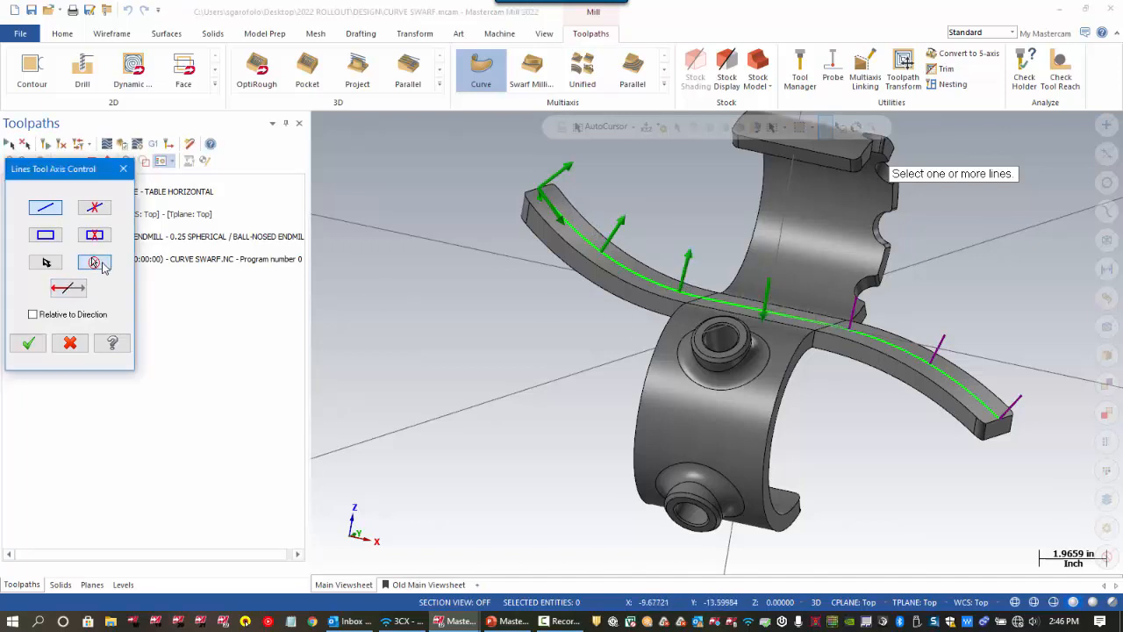
Select all seven normal lines, pointing away from the strip's top, as tool axis lines and generate the Curve toolpath.
click(553, 187)
scroll(604, 248, up, 1)
click(610, 239)
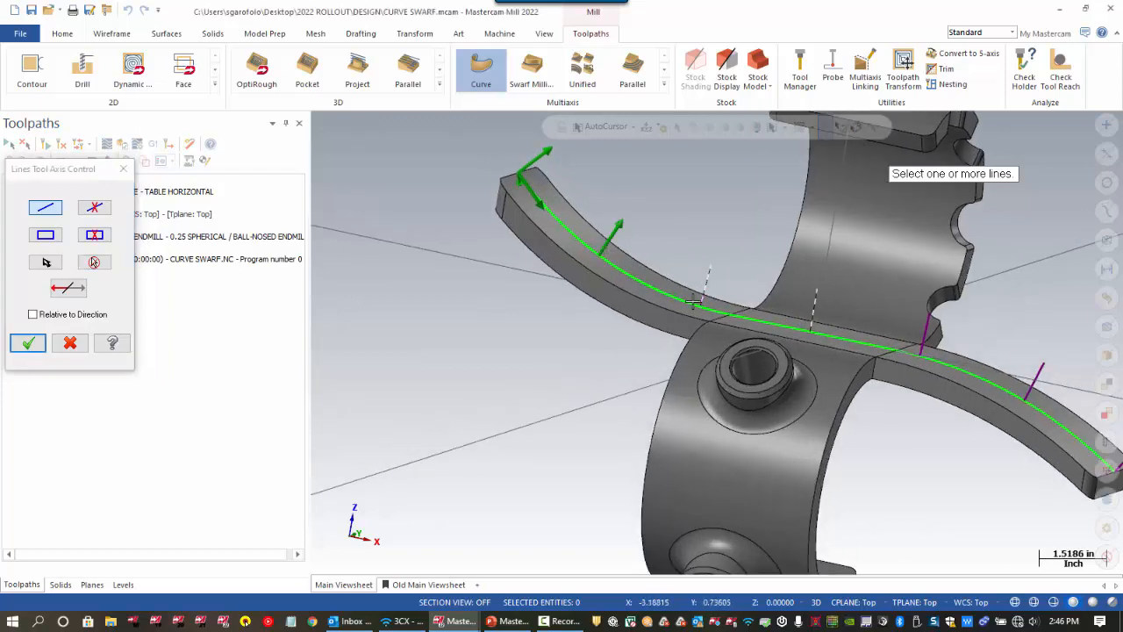
click(706, 285)
middle_drag(816, 332, 815, 310)
click(815, 314)
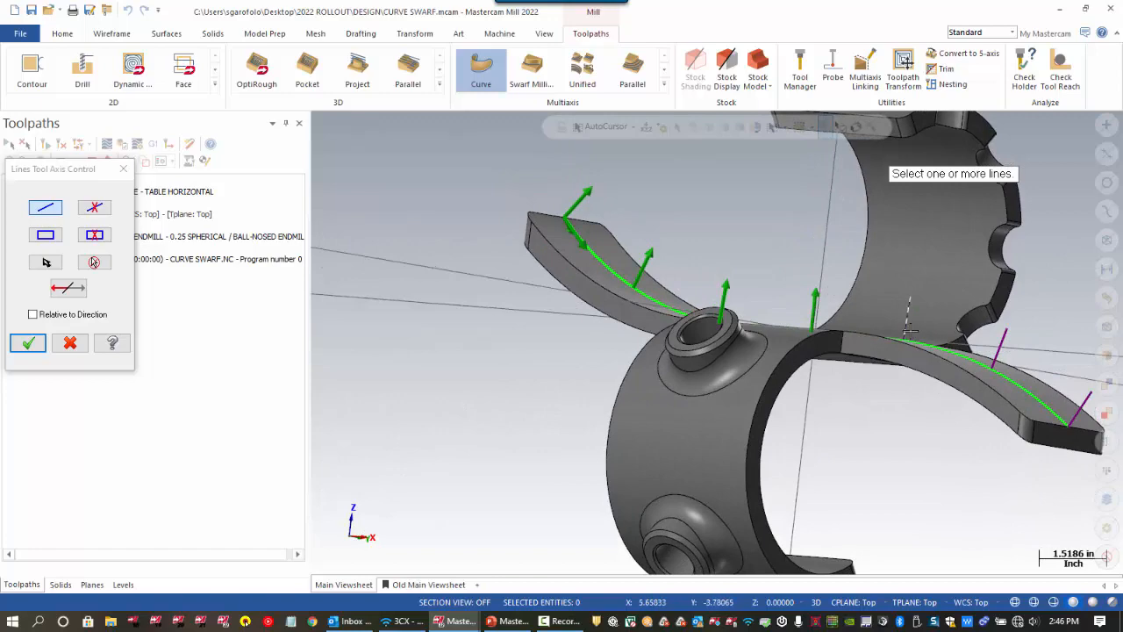
click(1007, 376)
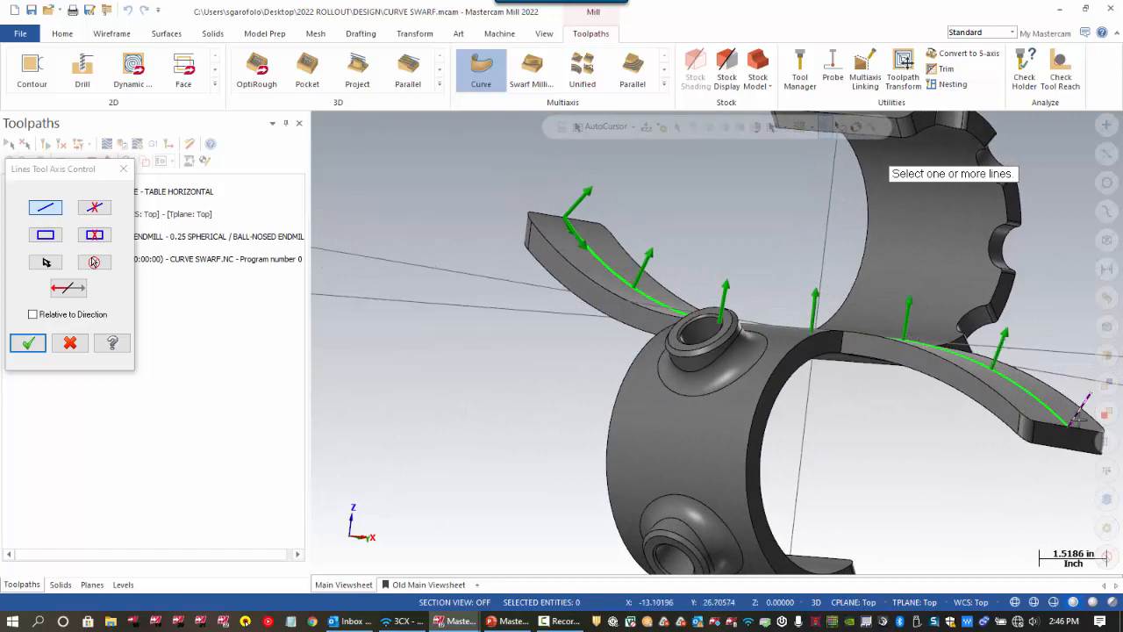
click(1086, 409)
middle_drag(630, 399, 494, 393)
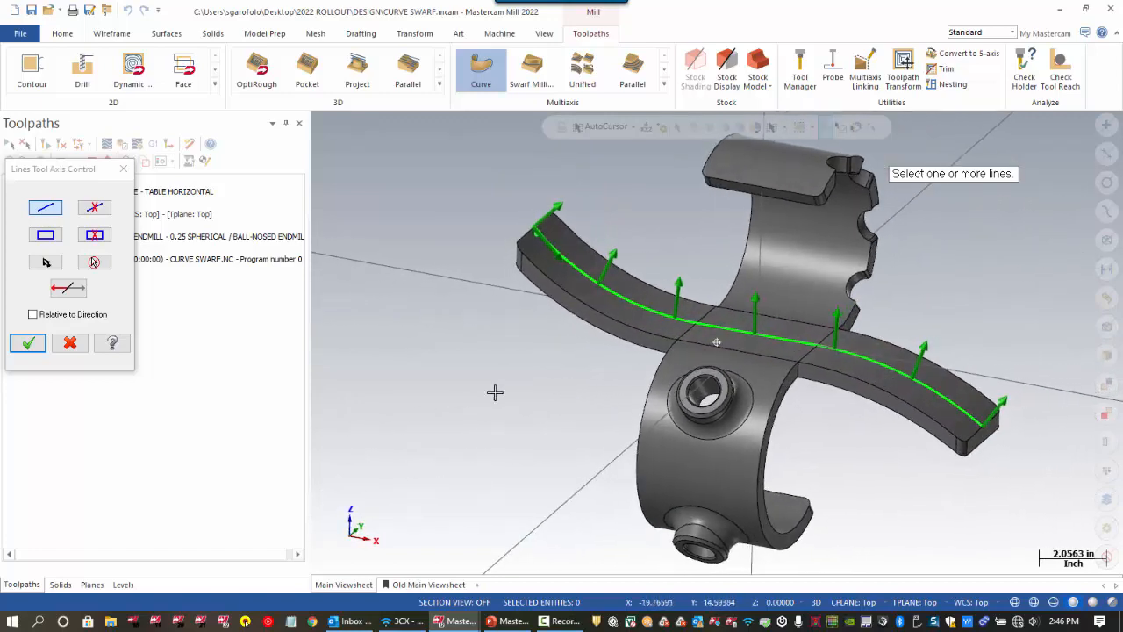
click(29, 343)
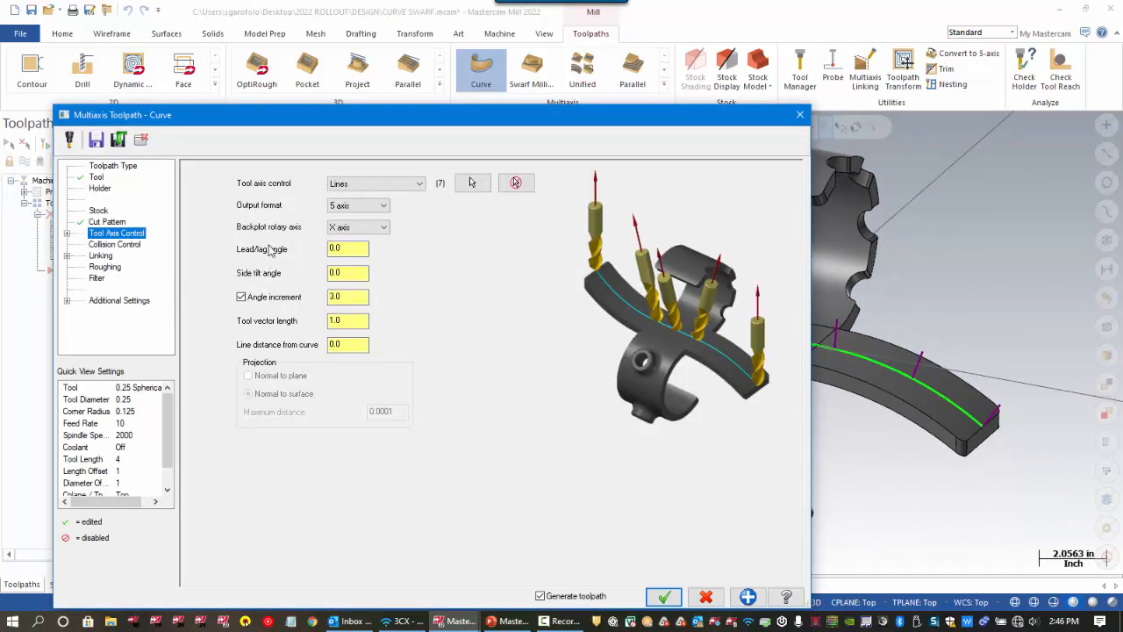
click(664, 598)
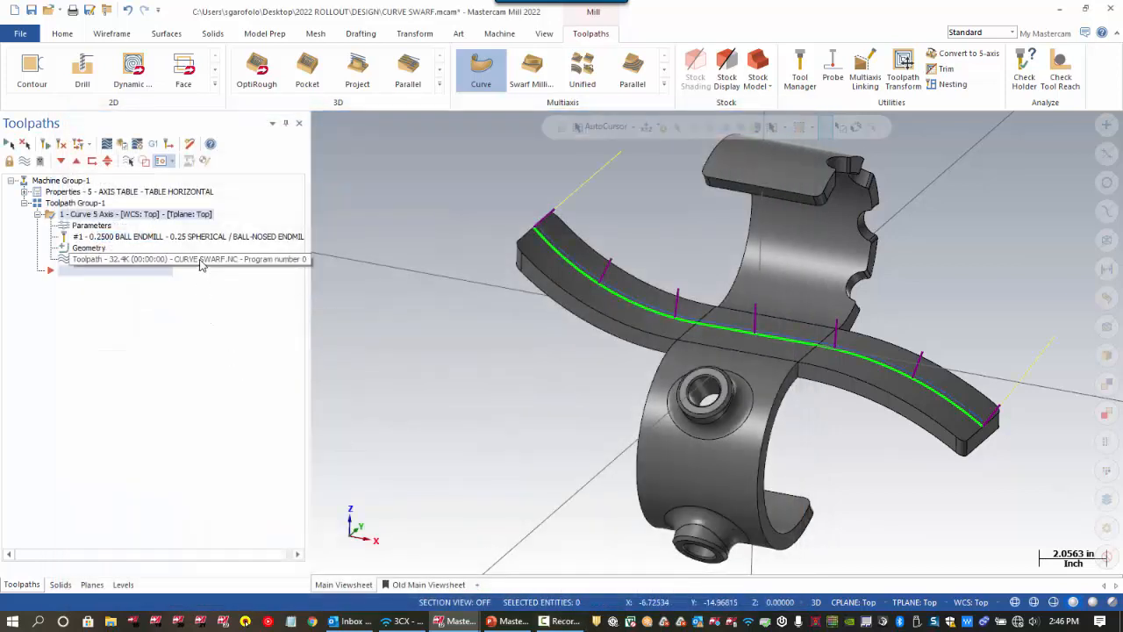
Backplot the Curve toolpath to examine the tool and holder clearance along the strip, and close the backplot.
key(alt+t)
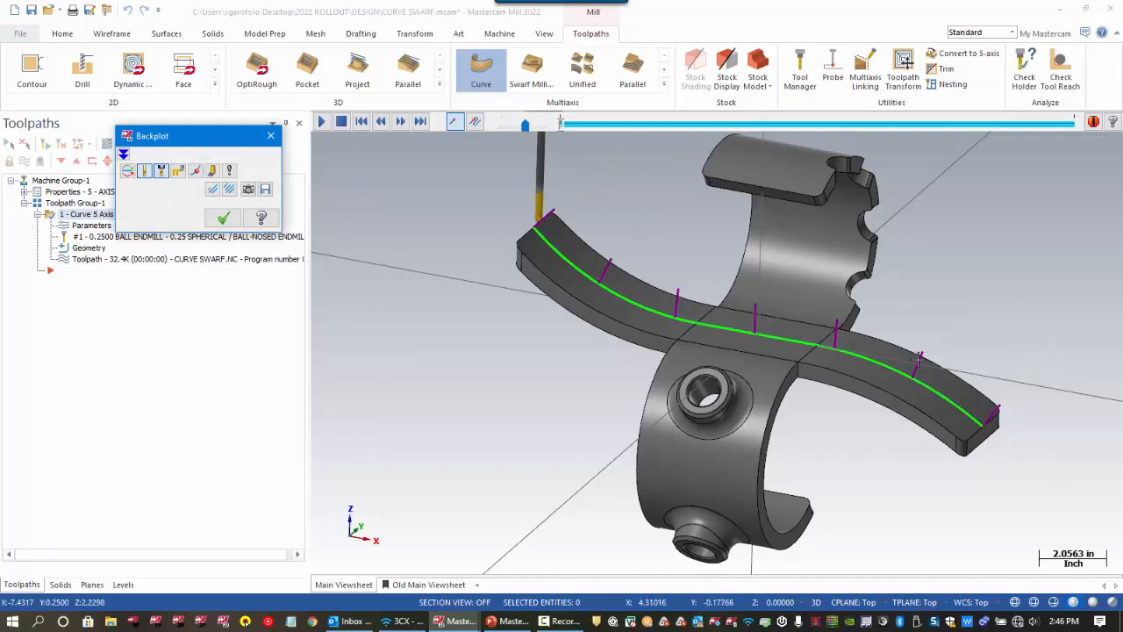
middle_drag(919, 360, 930, 333)
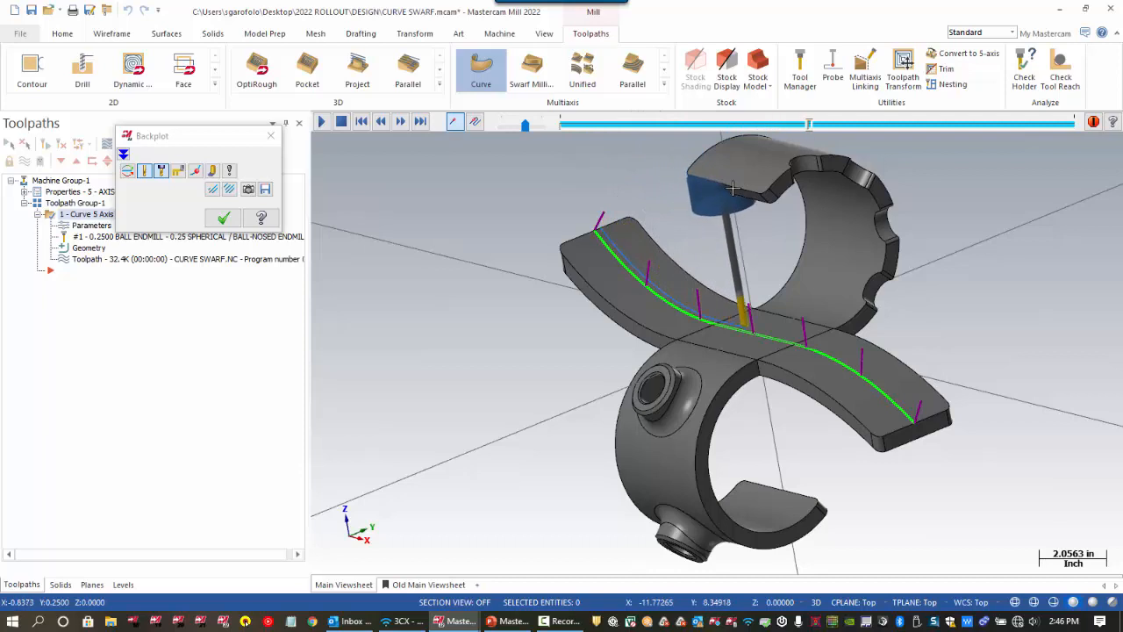
scroll(691, 265, up, 2)
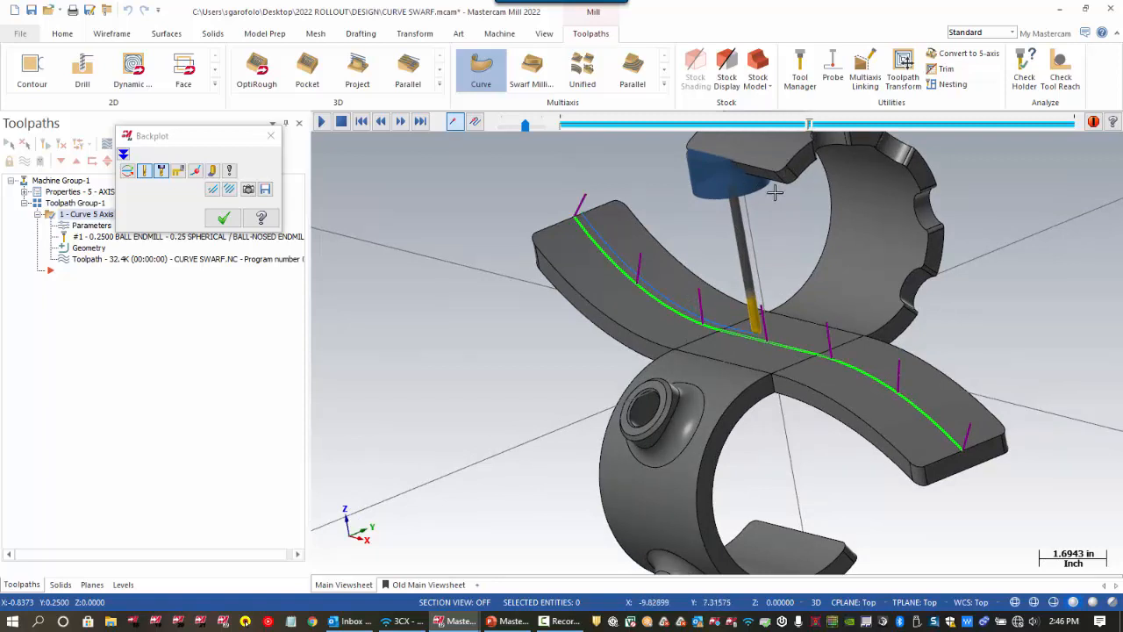
click(220, 219)
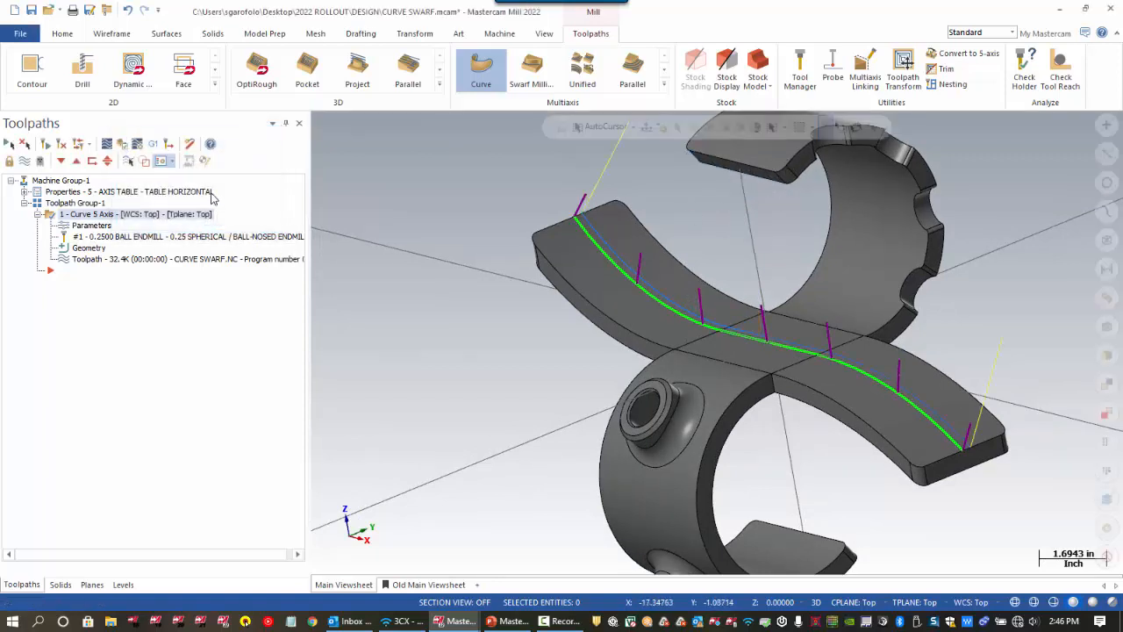
Tilt the second normal line from the toolpath's start about its X axis, away from Y, using Modify Vector.
click(113, 35)
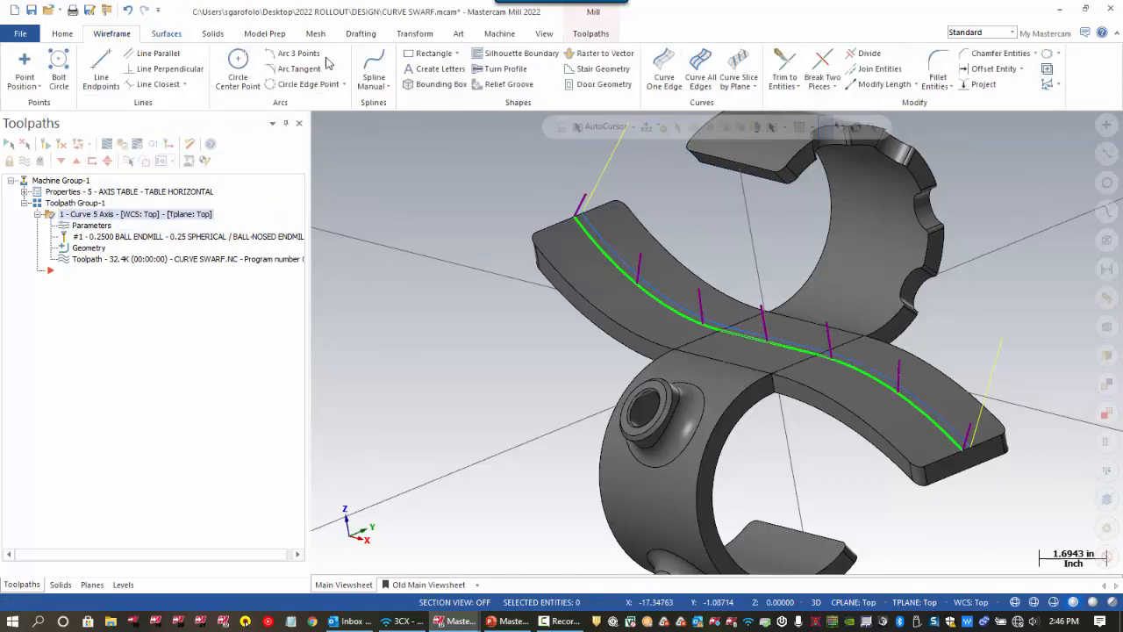
click(917, 86)
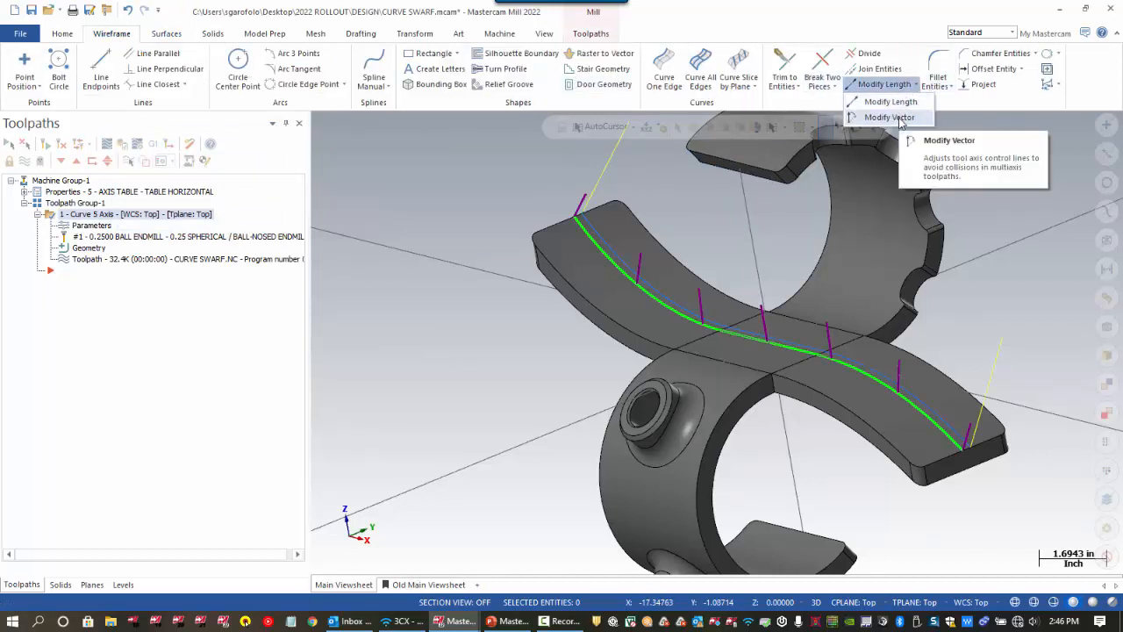
click(889, 118)
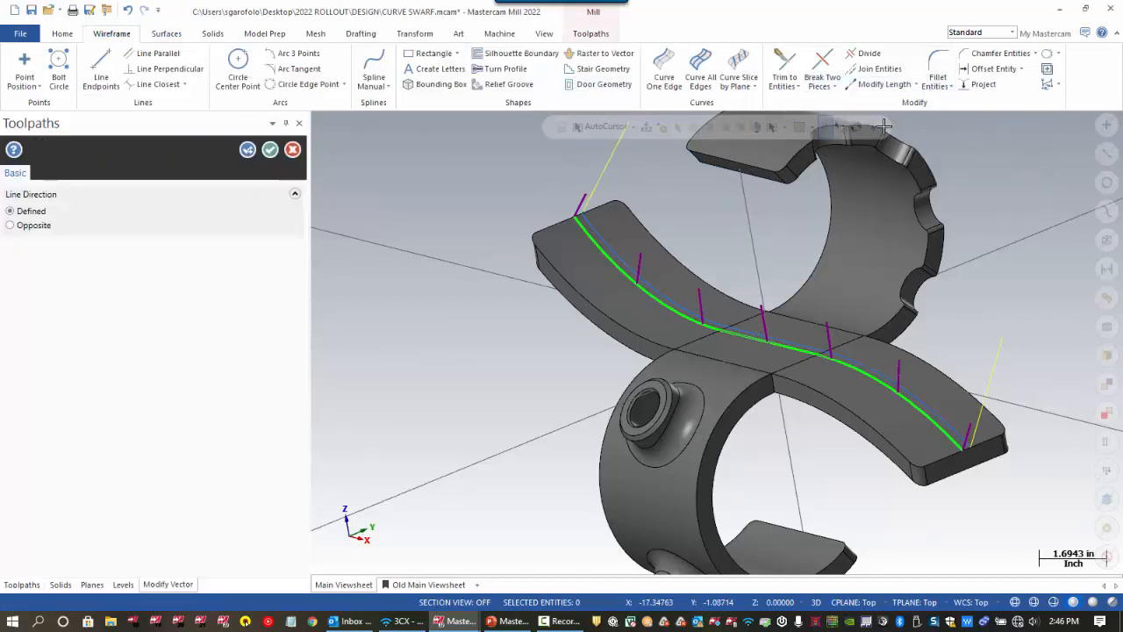
click(640, 266)
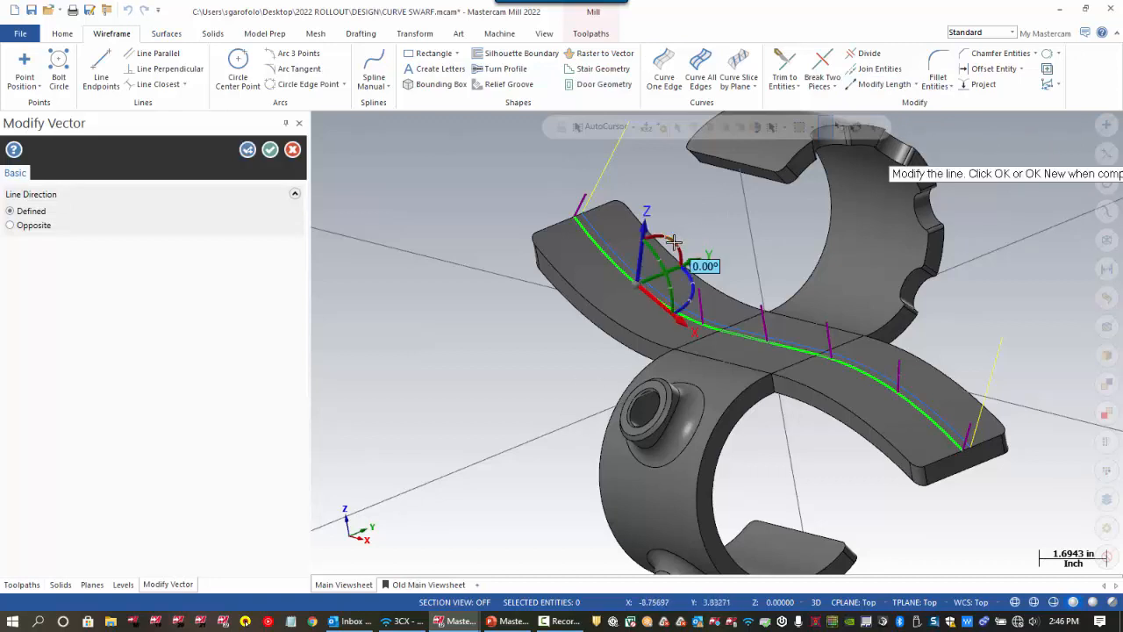
drag(672, 243, 653, 244)
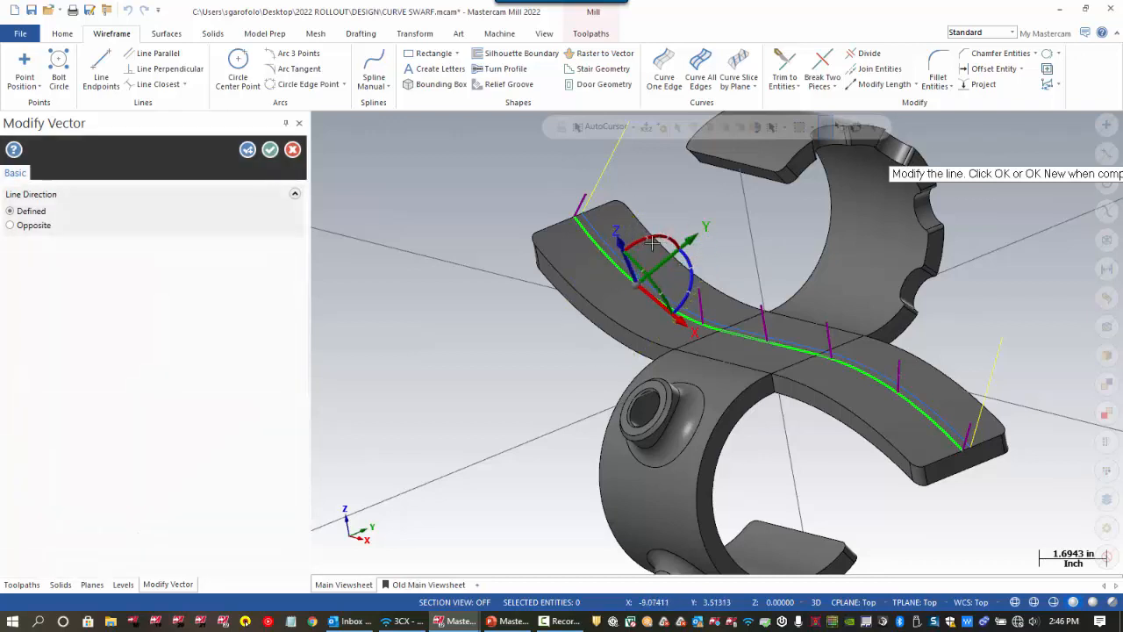
click(248, 150)
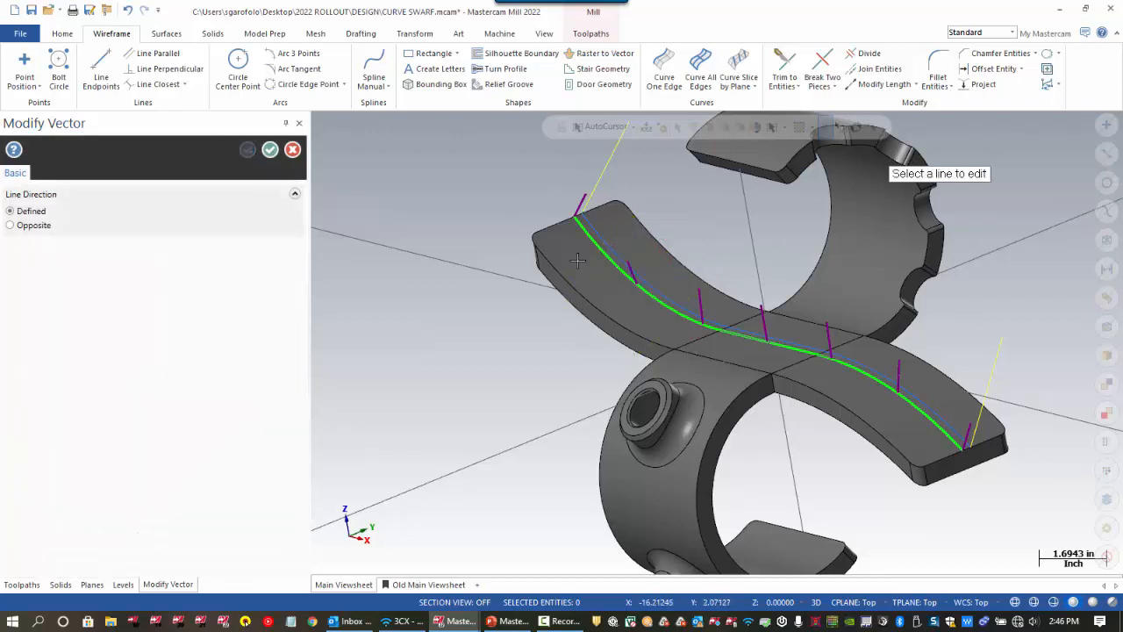
Tilt the third, fourth and fifth normal lines from the toolpath's start sideways with Modify Vector, matching the already tilted second line.
click(703, 302)
drag(729, 278, 775, 323)
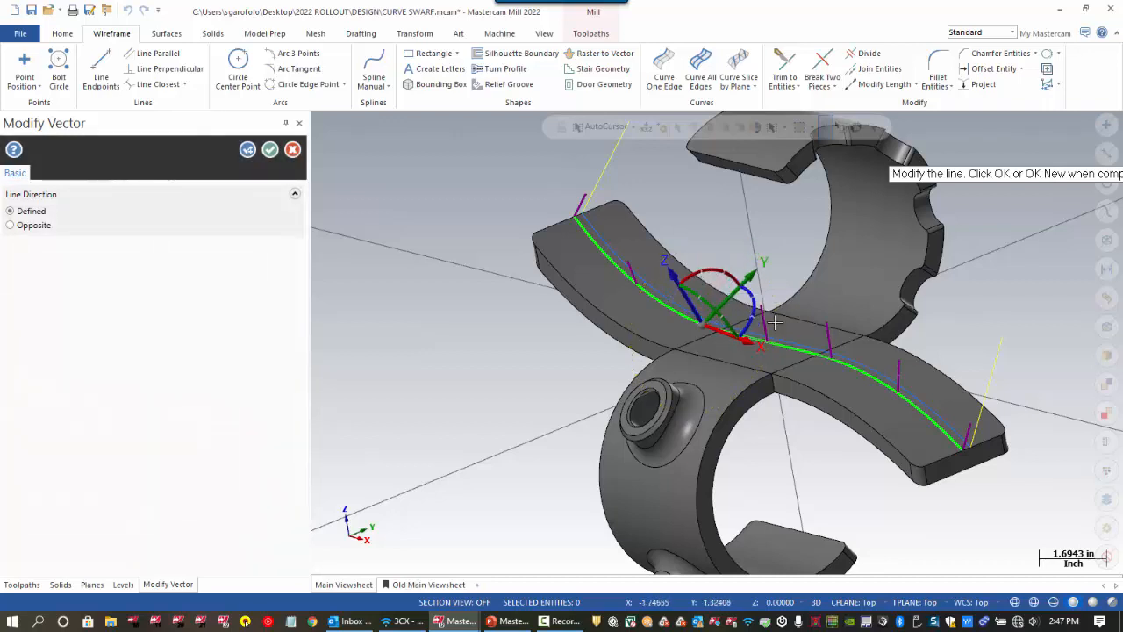
click(247, 150)
click(756, 316)
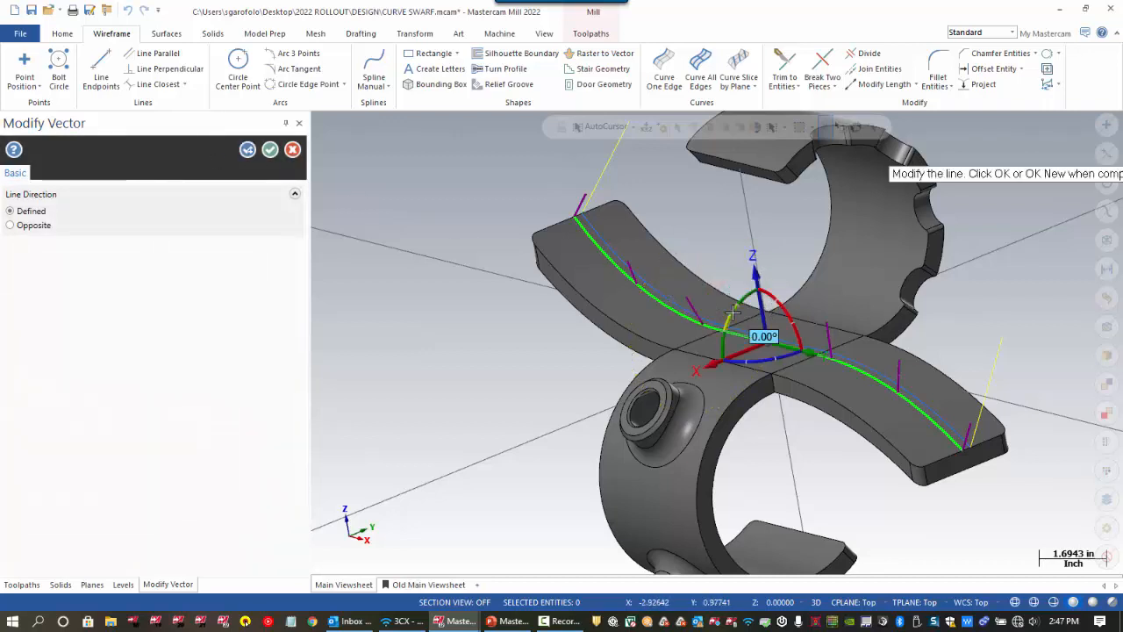
drag(732, 312, 729, 339)
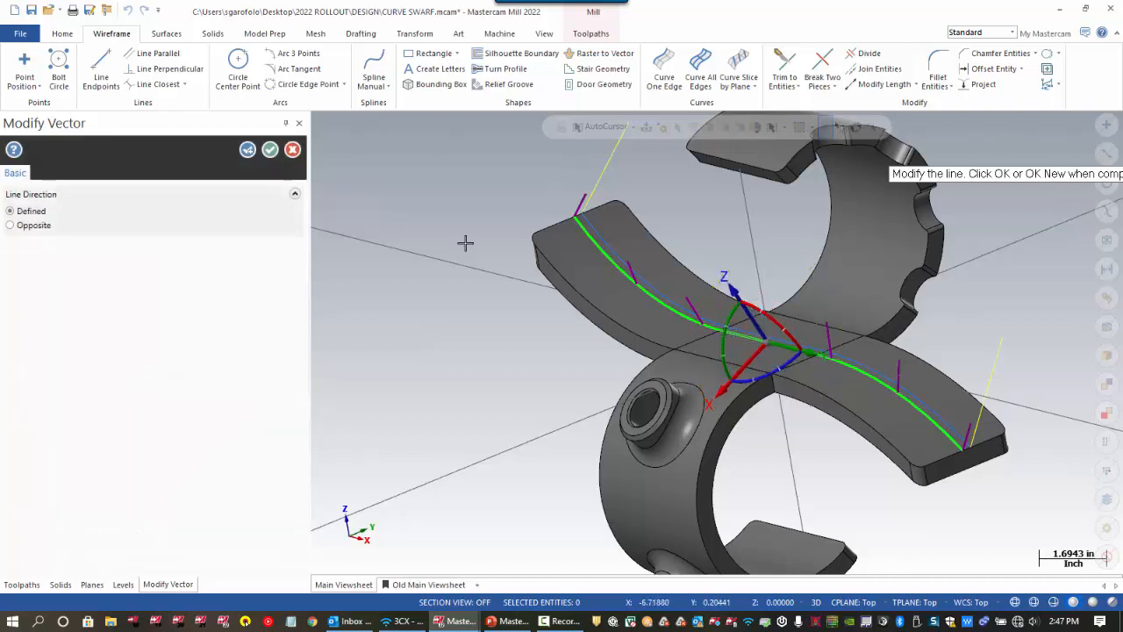
click(248, 150)
click(829, 344)
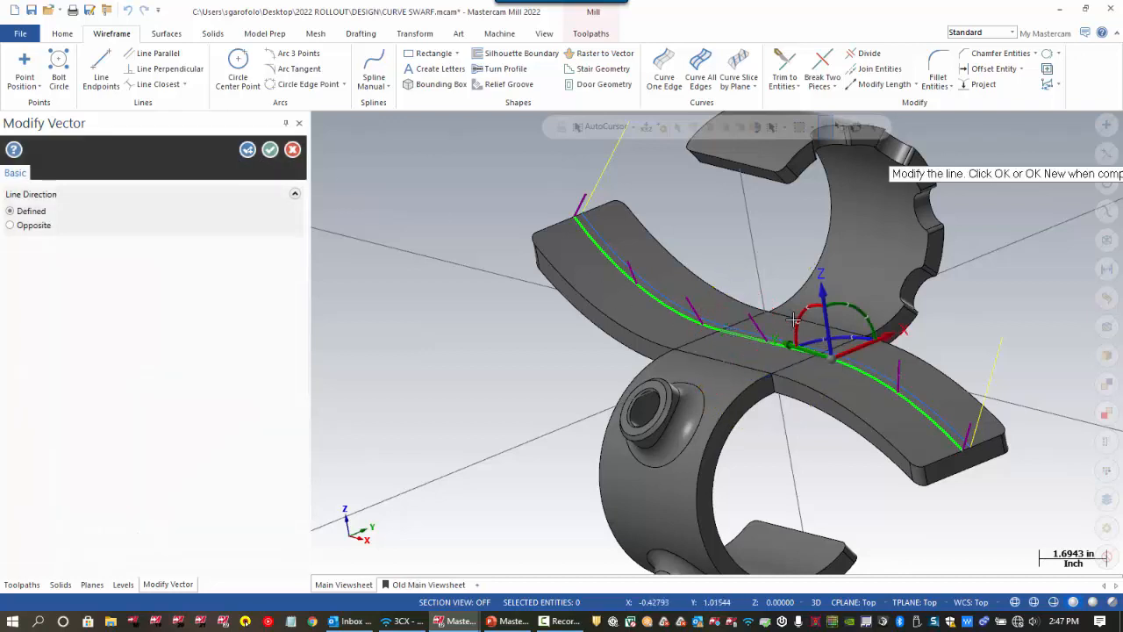
drag(794, 317, 841, 304)
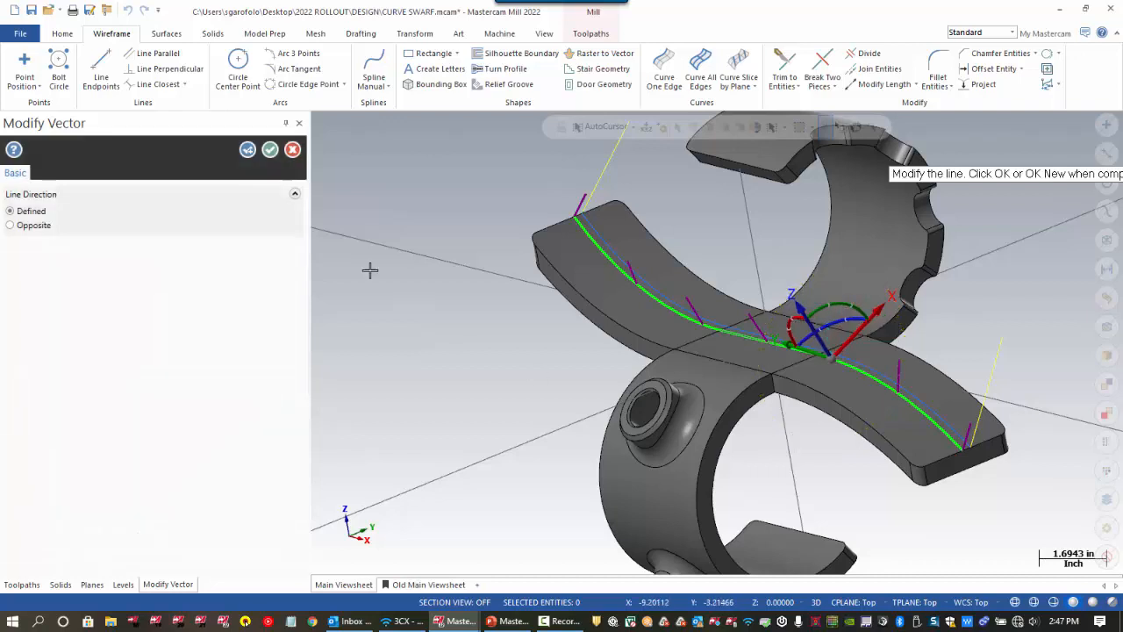
click(270, 150)
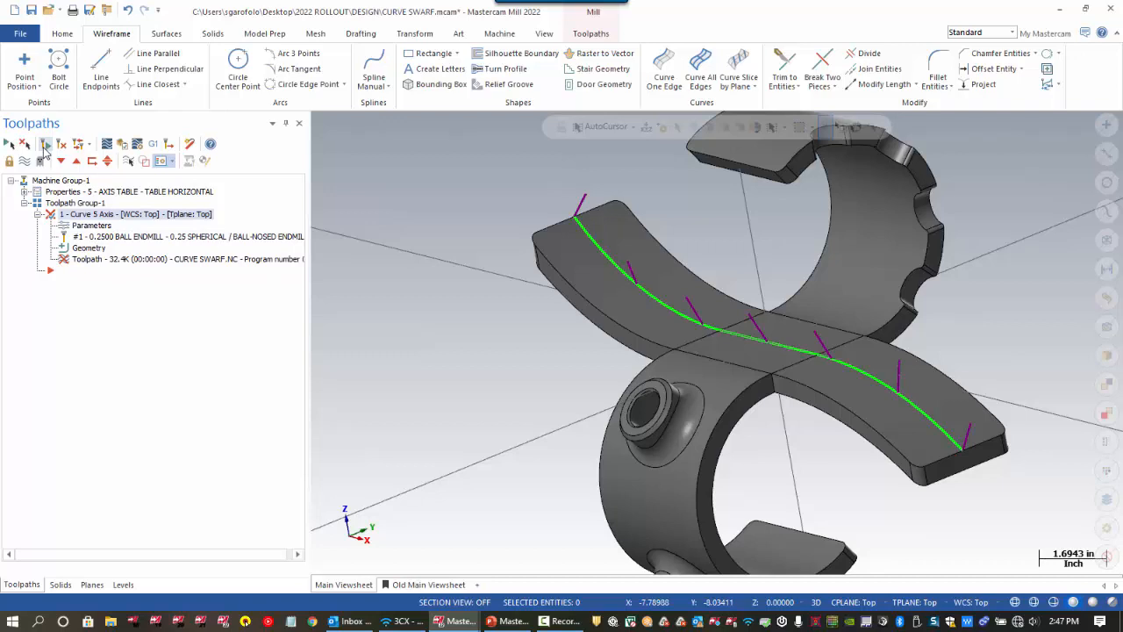
Regenerate the Curve 5 Axis toolpath with the tilted lines, backplot it to examine the tool motion, and close the backplot.
click(45, 145)
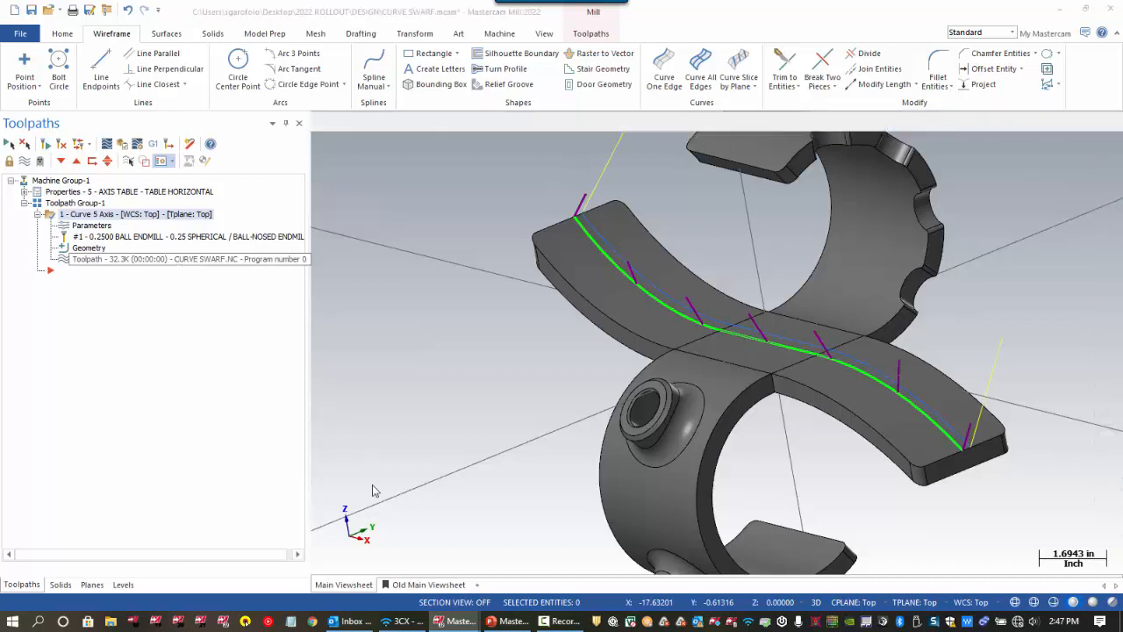
key(alt+t)
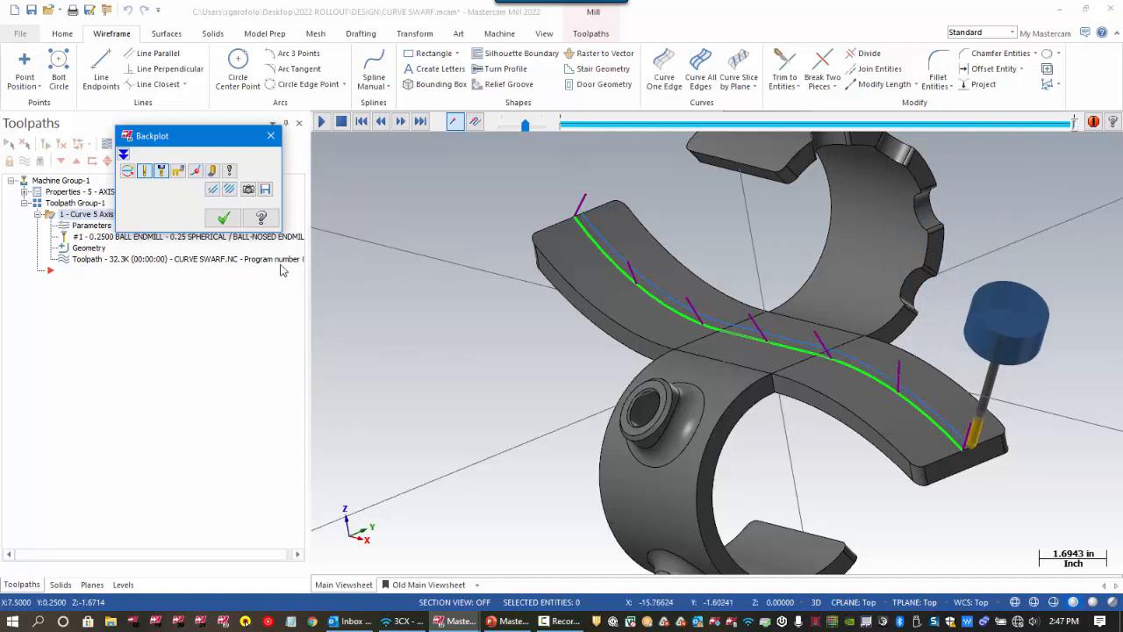
click(225, 219)
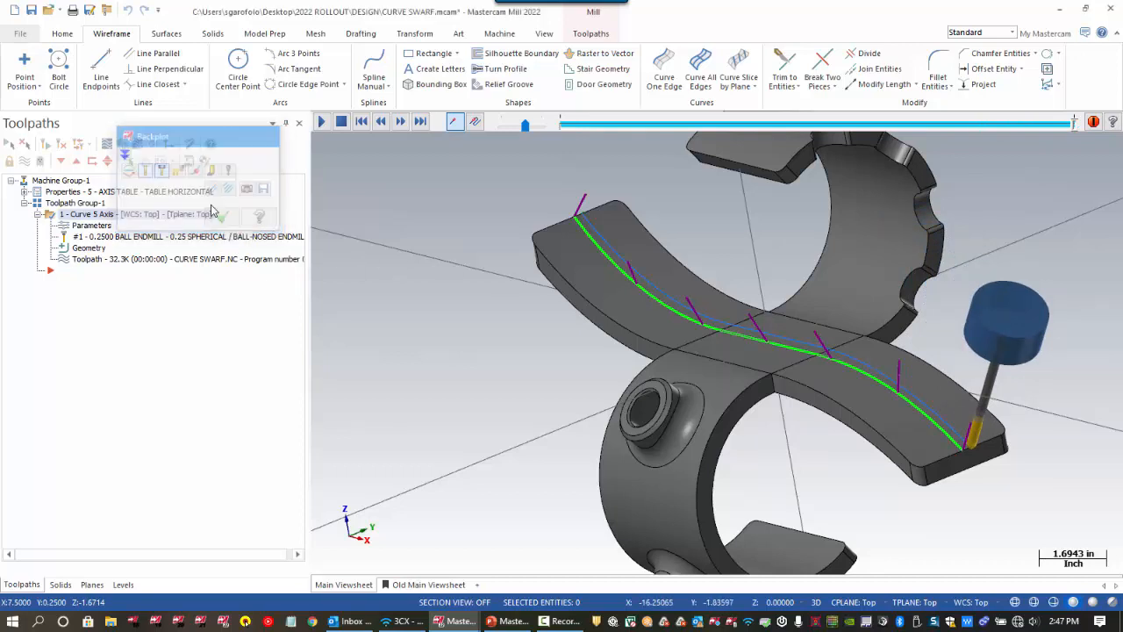
click(162, 84)
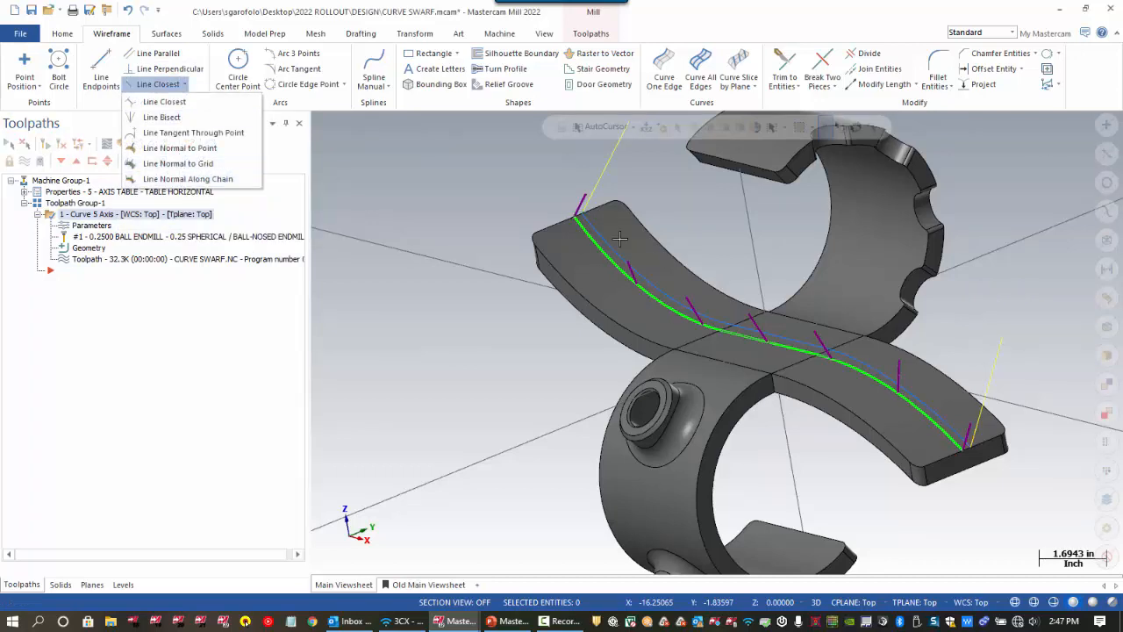
click(474, 194)
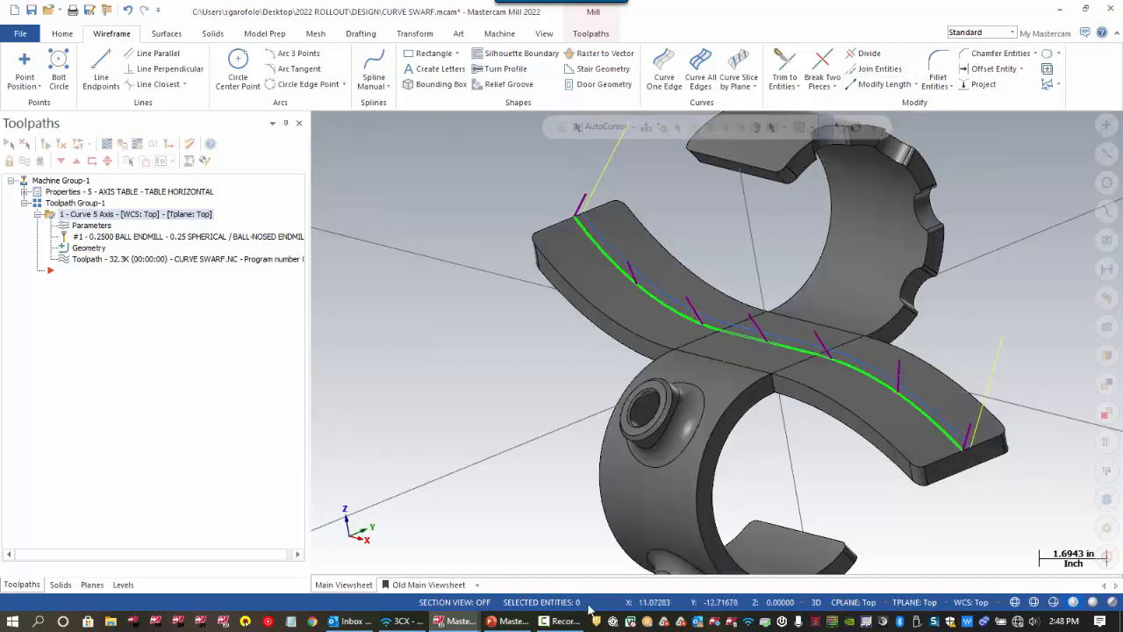
Switch to PowerPoint, view slide 11 about creating cross-sections along a curve, and return to Mastercam.
click(508, 620)
click(77, 532)
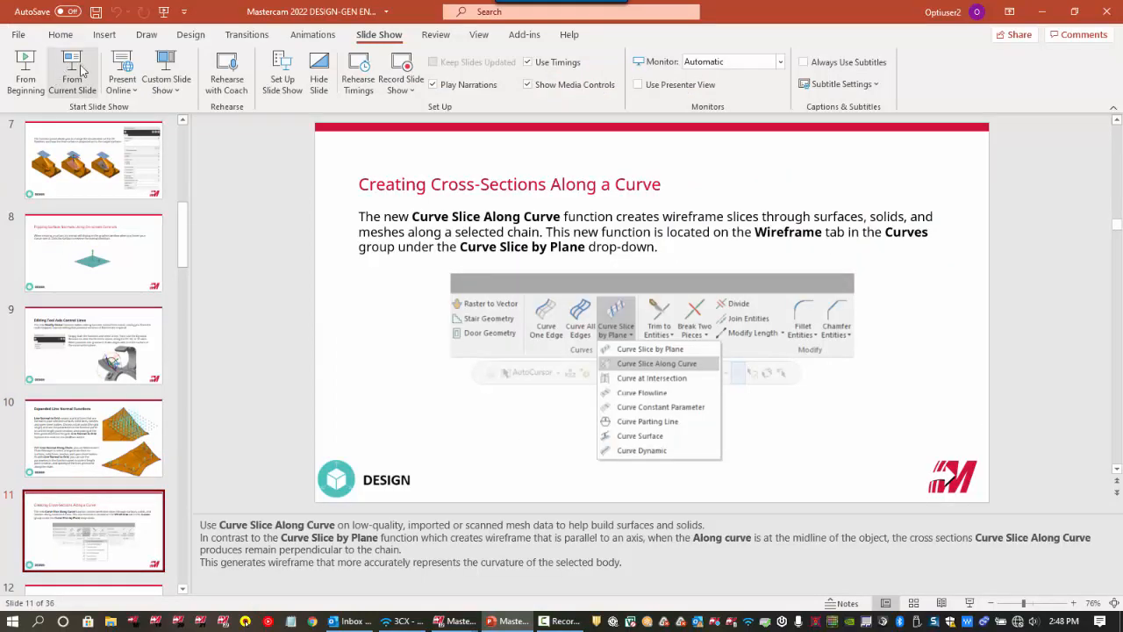
click(1042, 12)
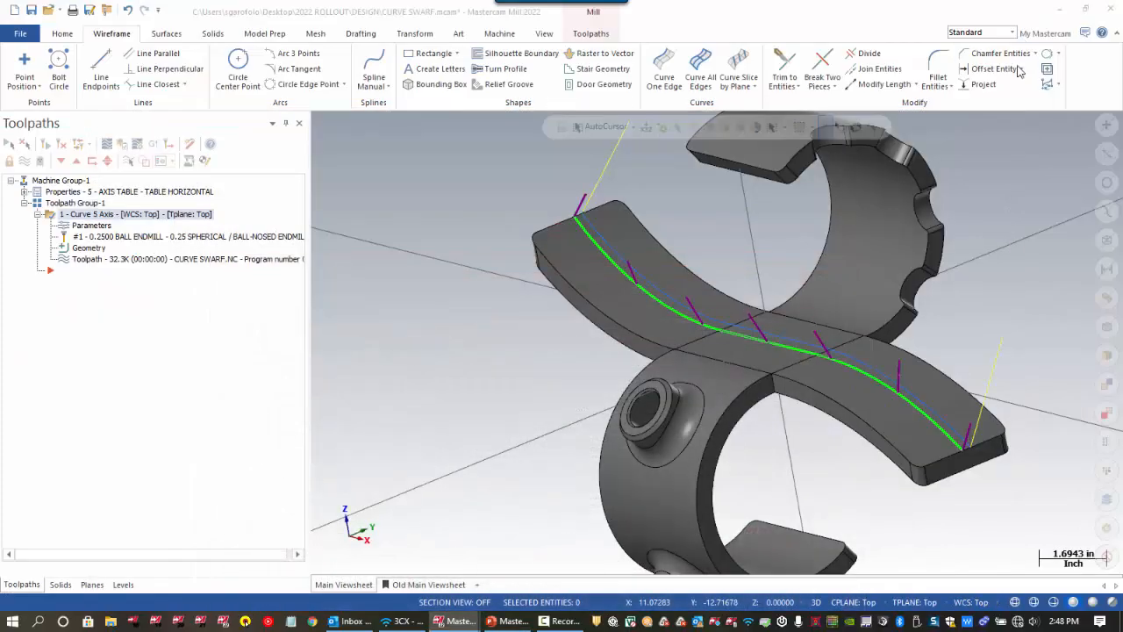
Open the file "cut slice along curve.mcam" from the DESIGN folder without saving the changes to CURVE SWARF.mcam.
click(60, 14)
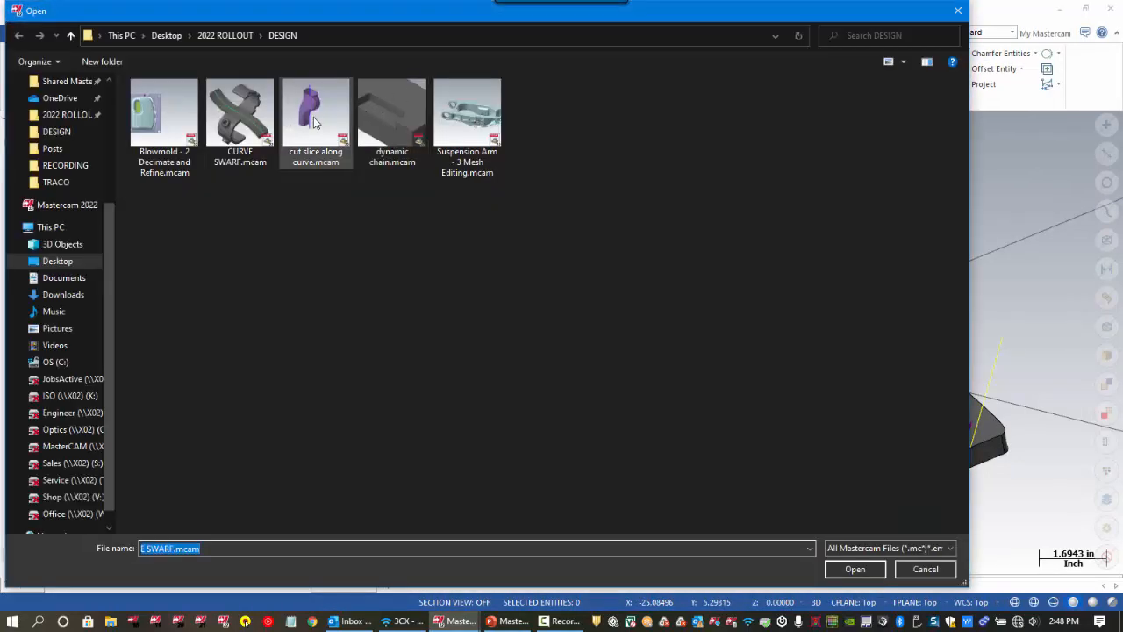
click(316, 122)
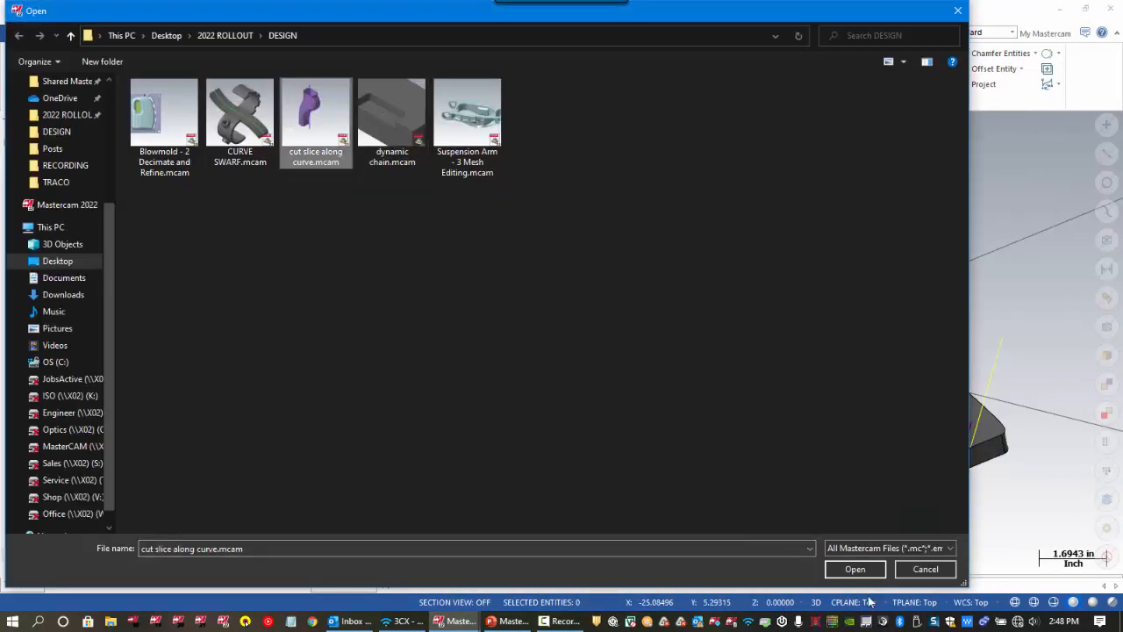
click(869, 577)
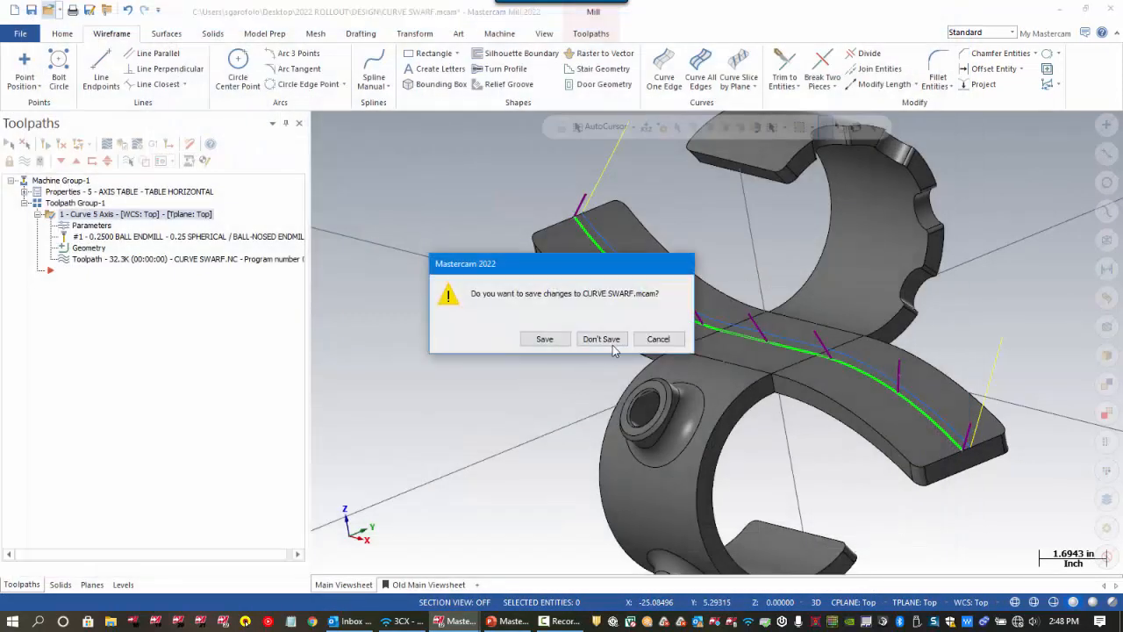
click(610, 342)
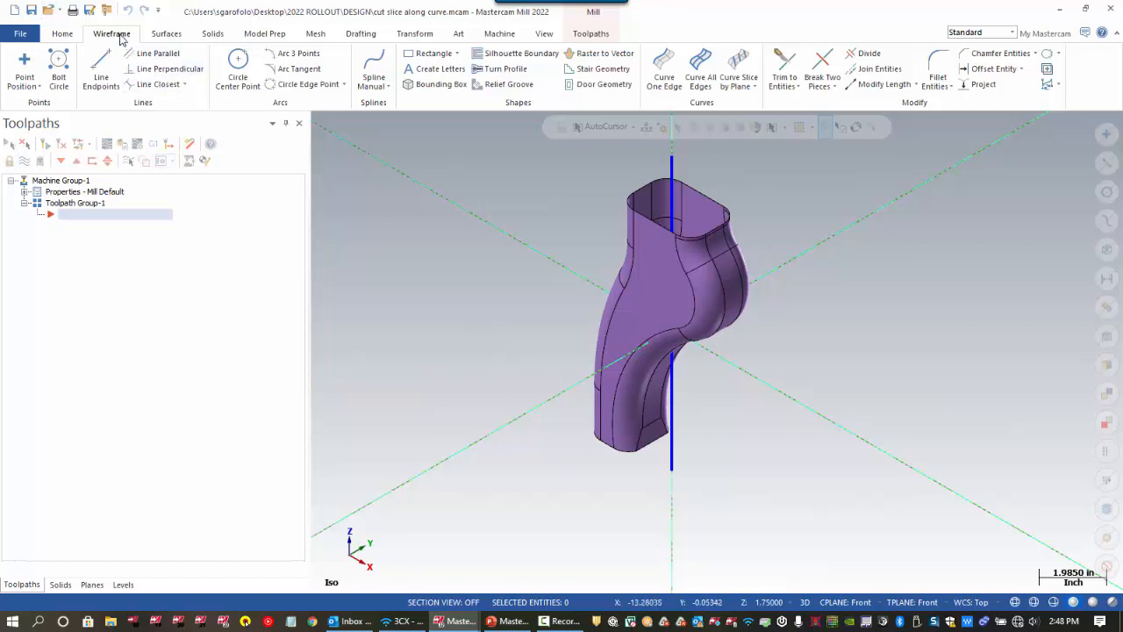
Start Curve Slice Along Curve and select all surfaces of the purple part to slice, leaving out the vertical line.
click(751, 87)
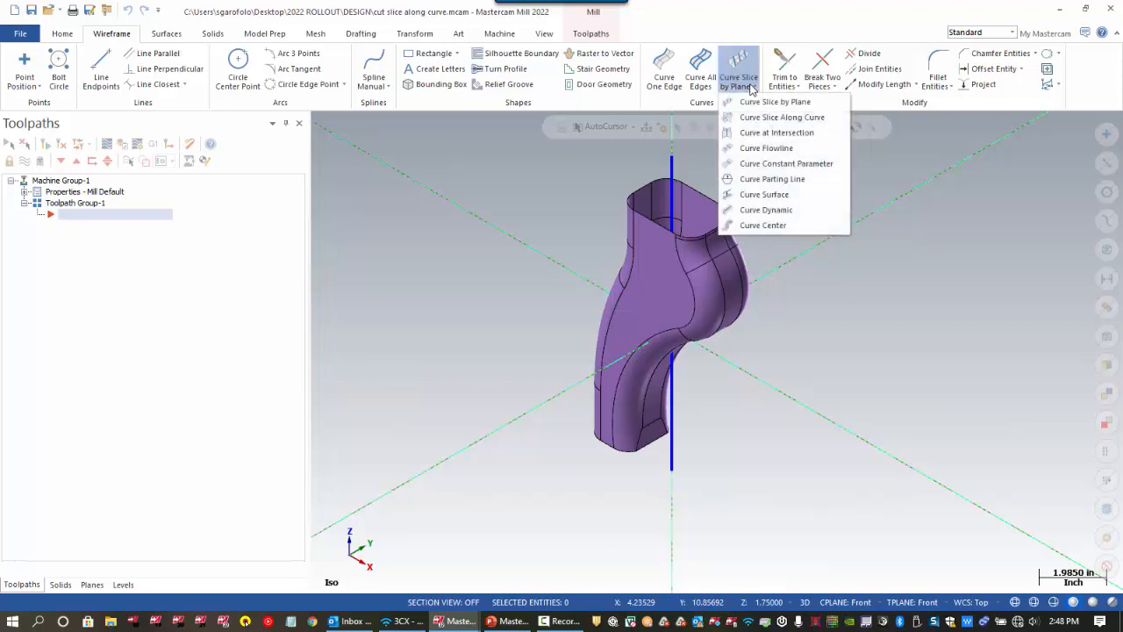
click(787, 117)
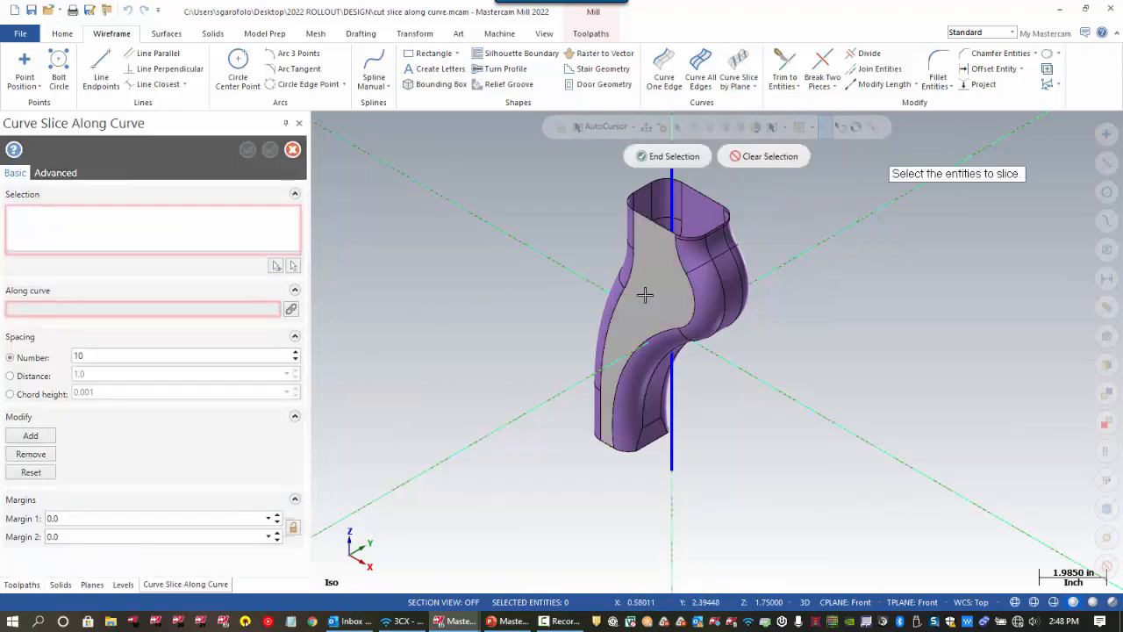
scroll(619, 271, down, 3)
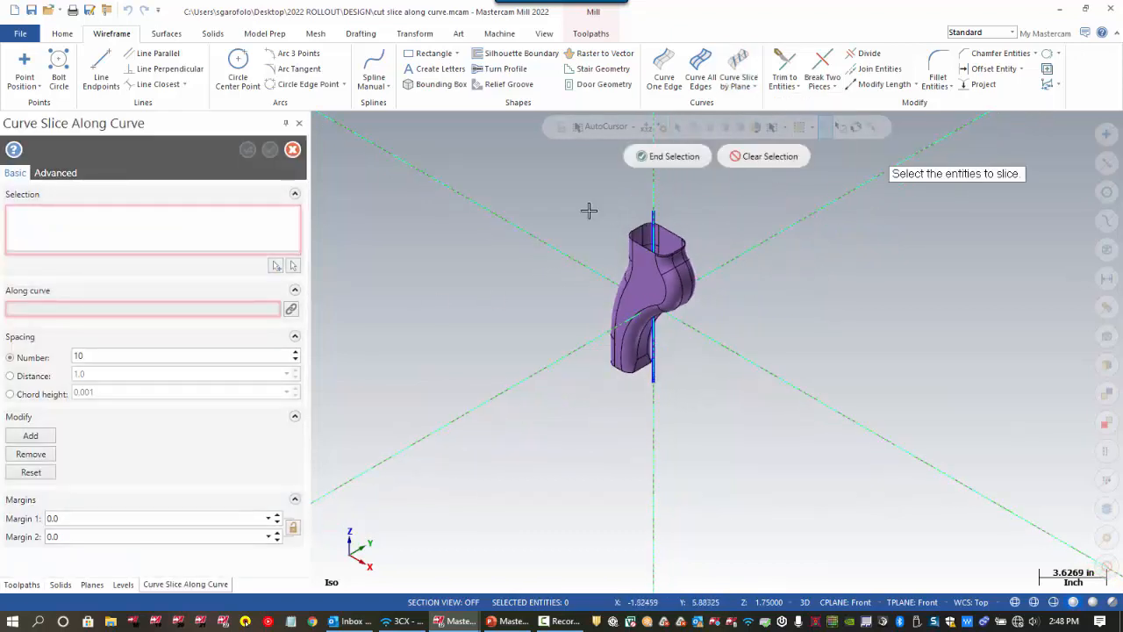
drag(560, 194, 775, 427)
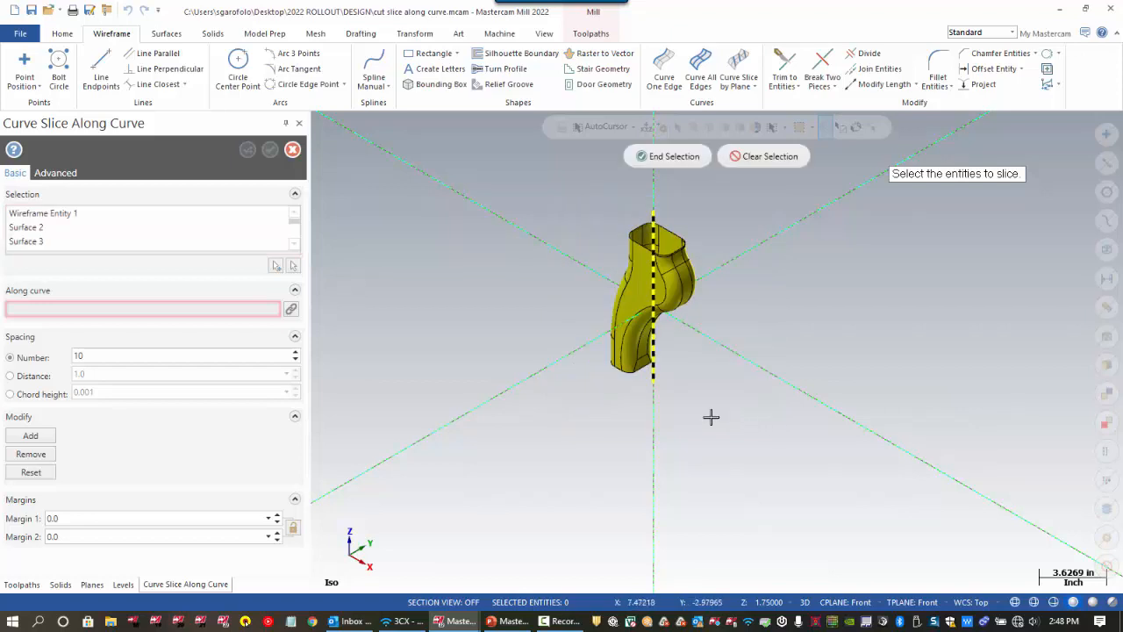
click(652, 210)
click(645, 157)
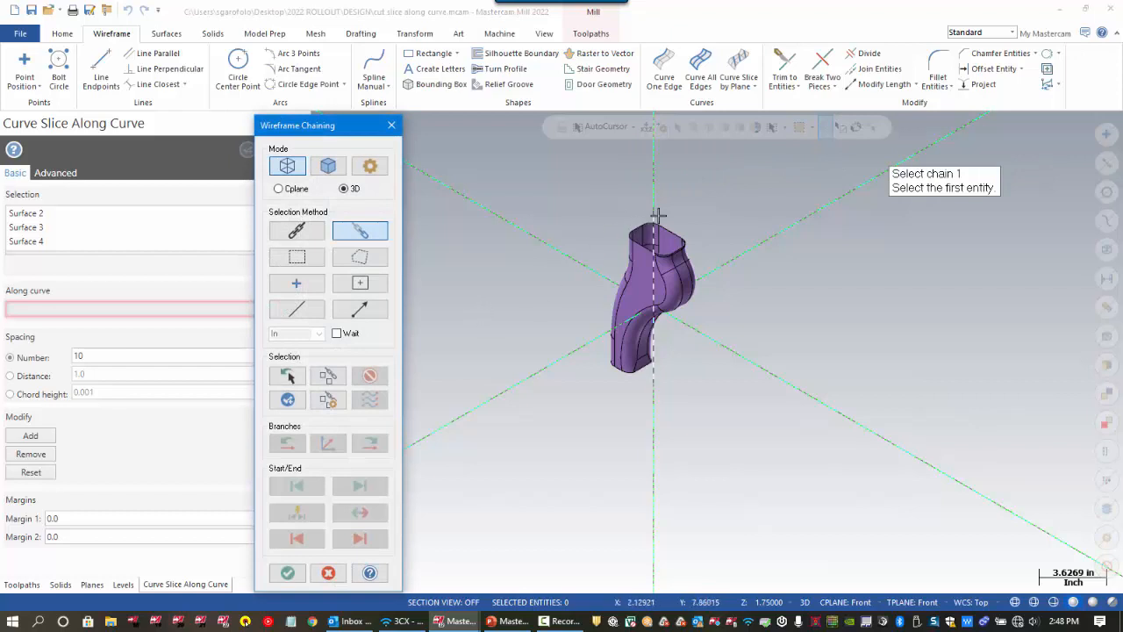
Chain the vertical line from its upper end as the along curve and create slices with the number of planes at 10.
click(652, 212)
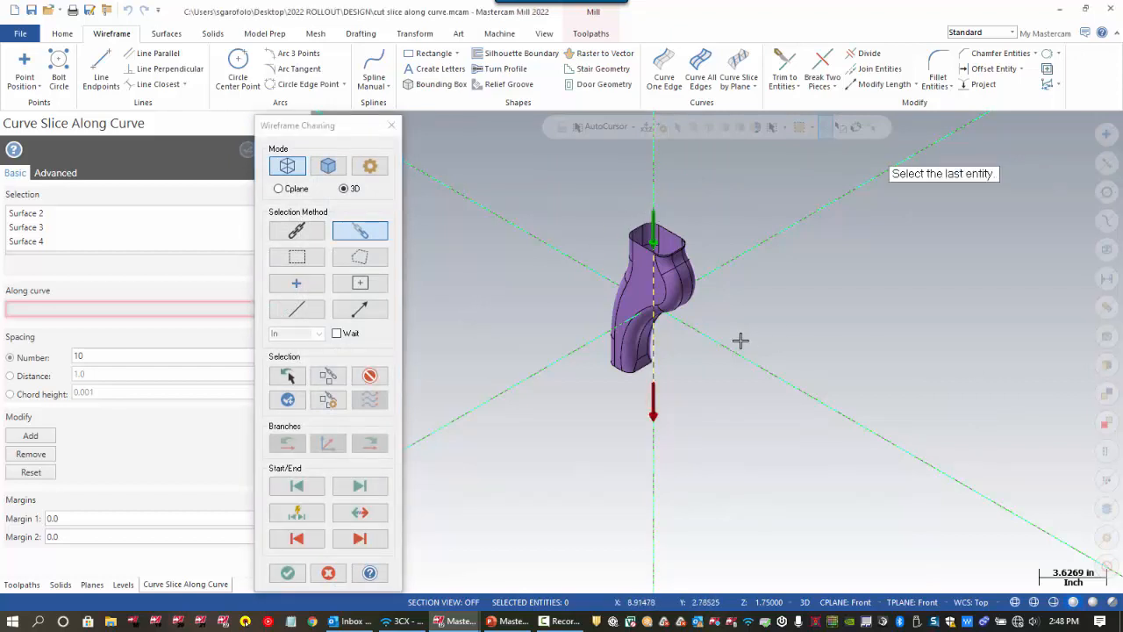
middle_drag(740, 341, 795, 313)
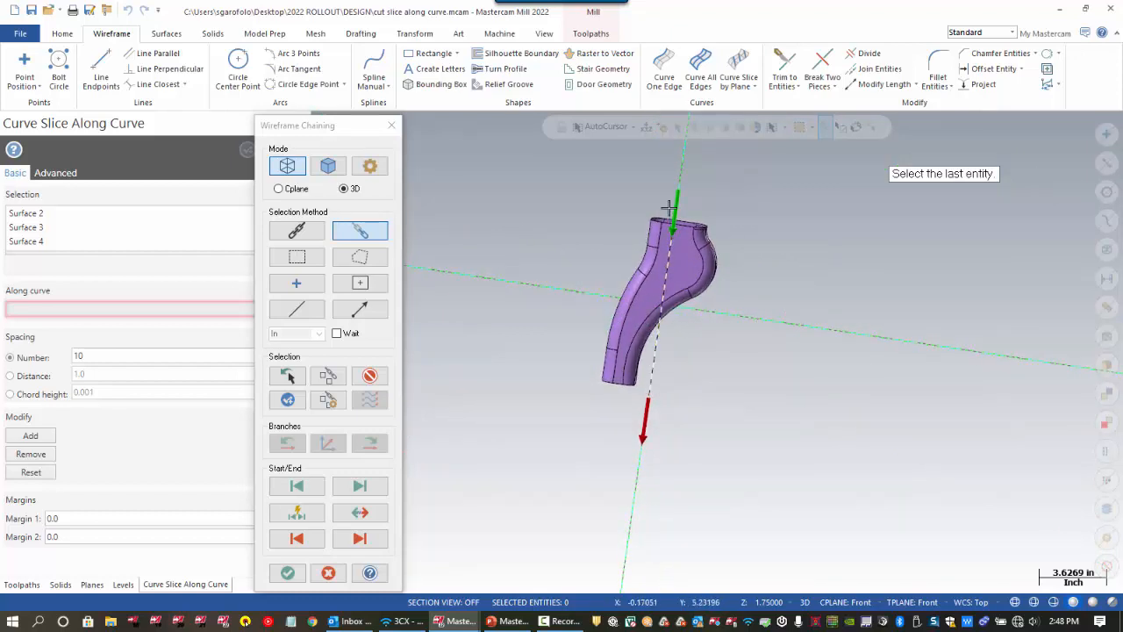
click(289, 572)
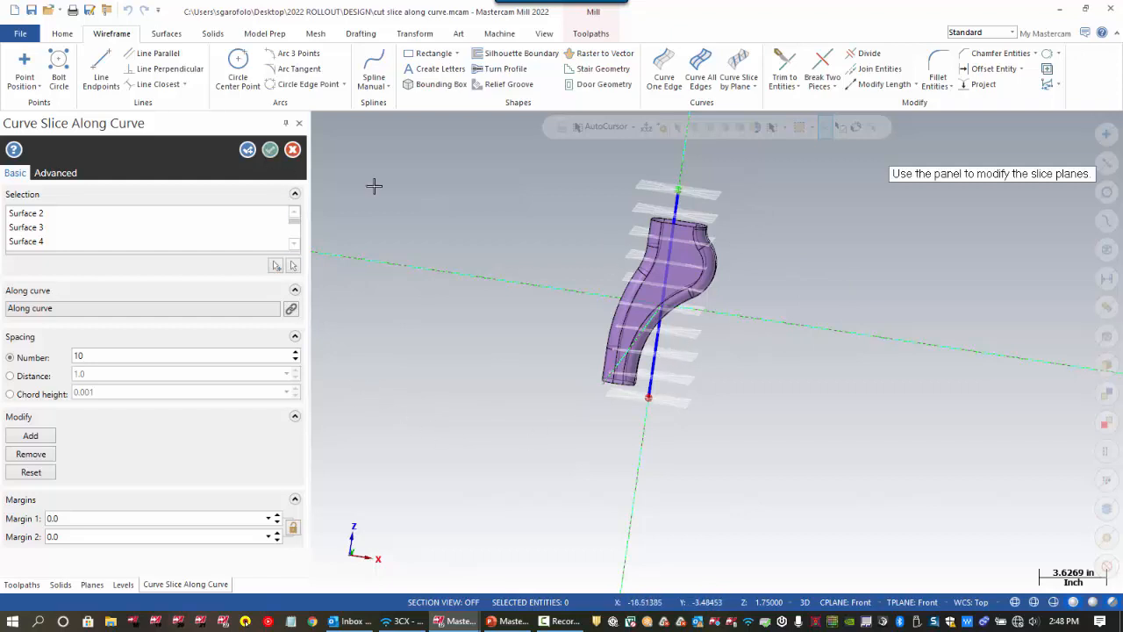
key(Return)
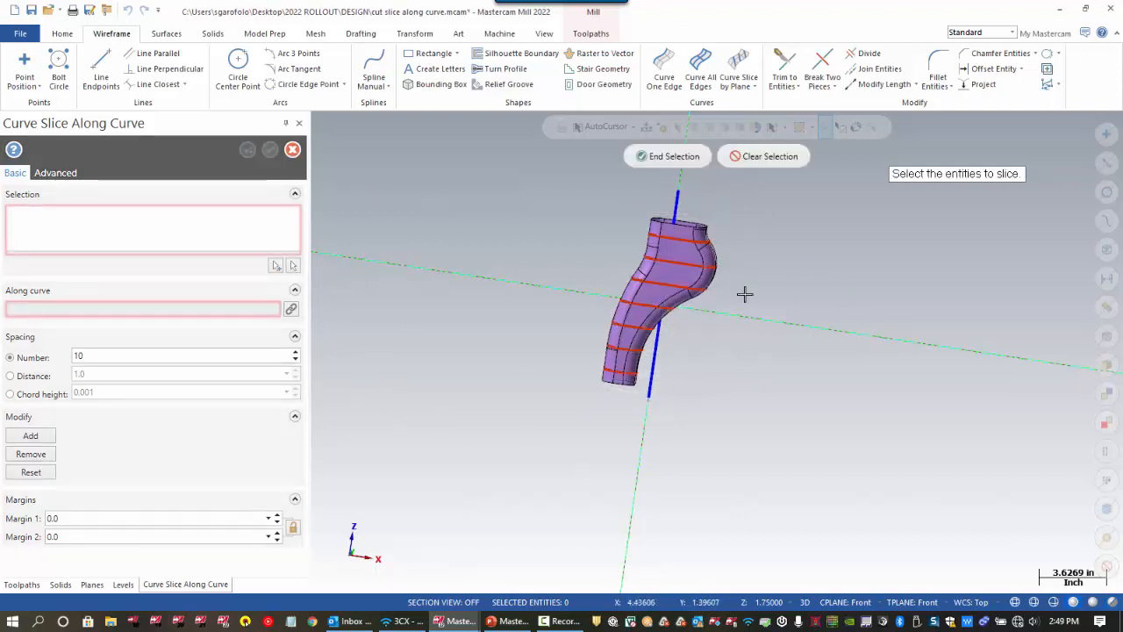
Examine the slice curves around the part, highlighting the upper five segments on its flat face, and leave Curve Slice Along Curve.
middle_drag(799, 299, 707, 297)
scroll(706, 297, up, 4)
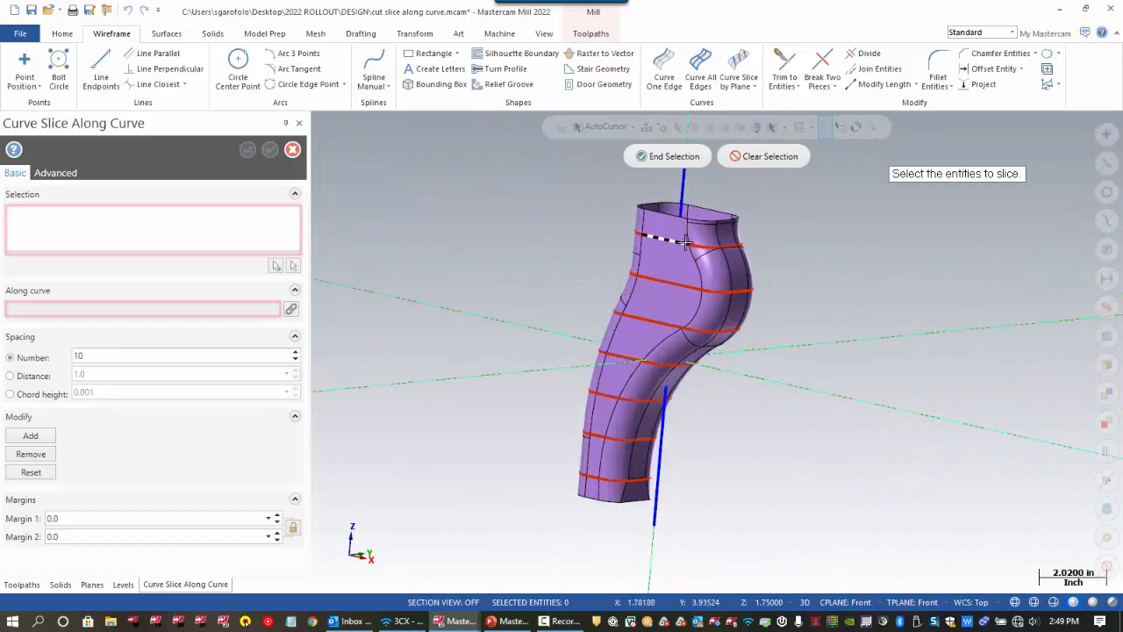
click(663, 240)
click(669, 284)
click(649, 317)
click(625, 358)
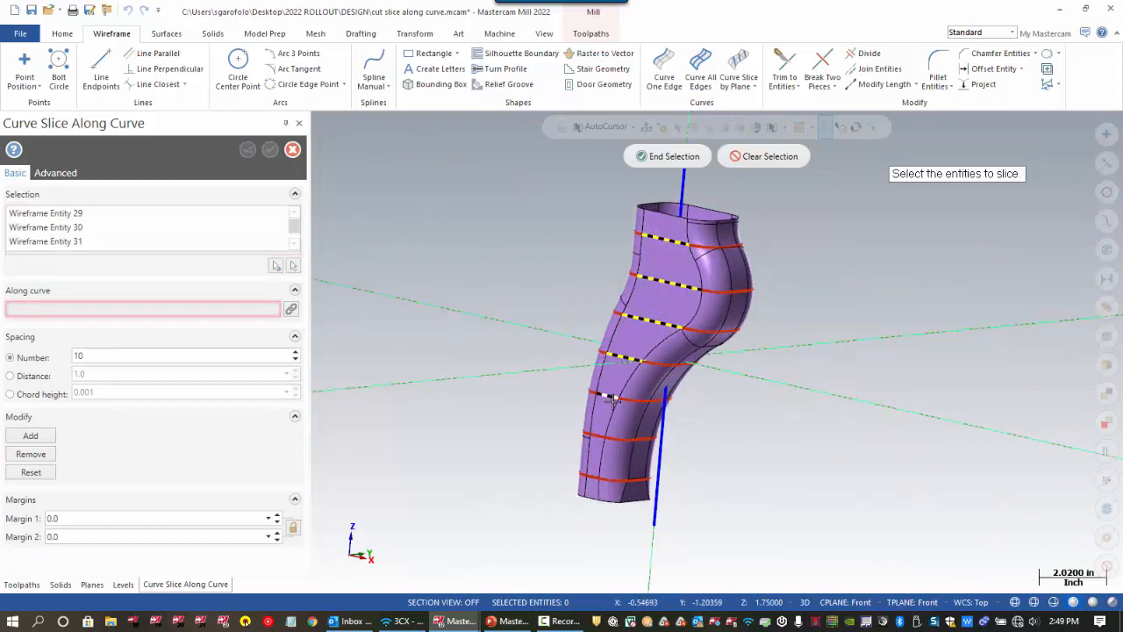
click(609, 398)
key(Escape)
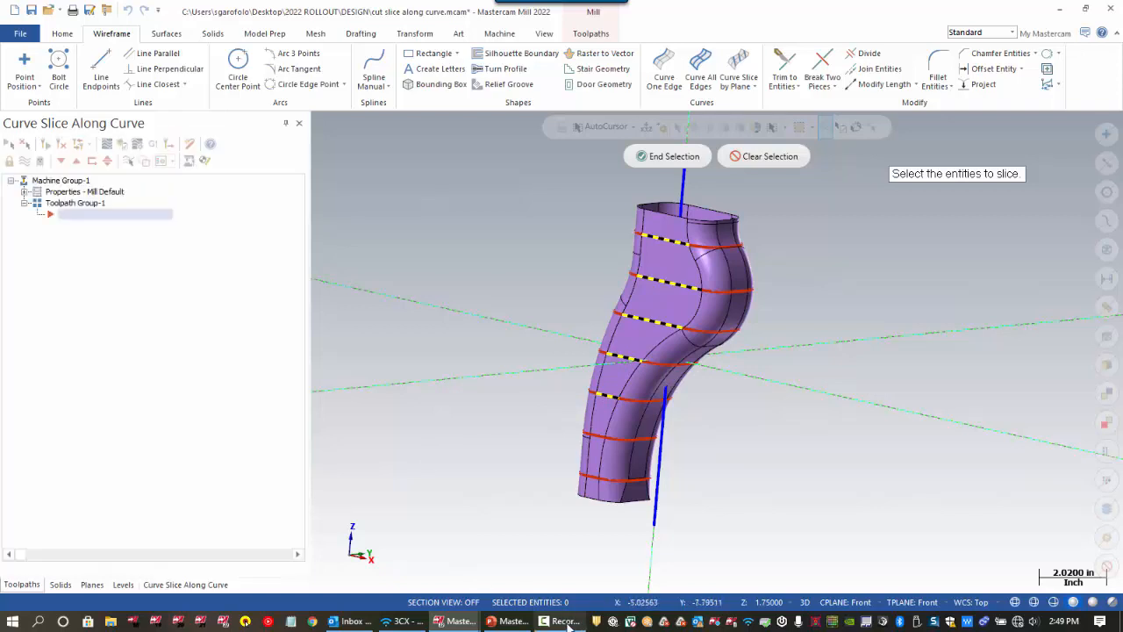
Switch to the PowerPoint presentation of the Mastercam 2022 design enhancements and go to slide 12.
mouse_move(514, 622)
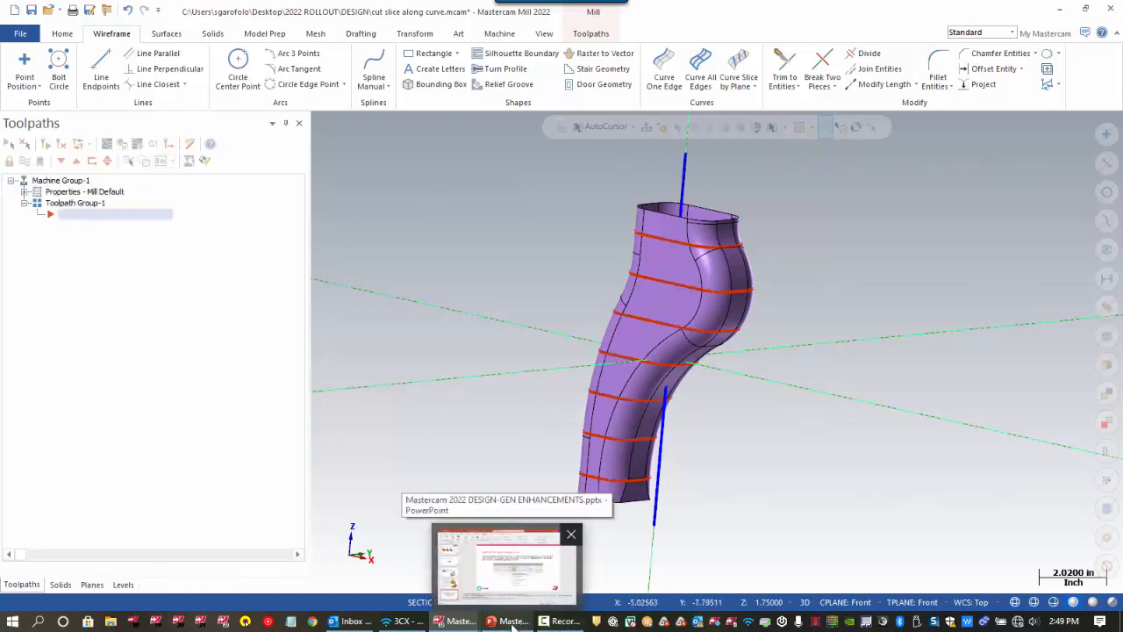
click(507, 566)
click(138, 547)
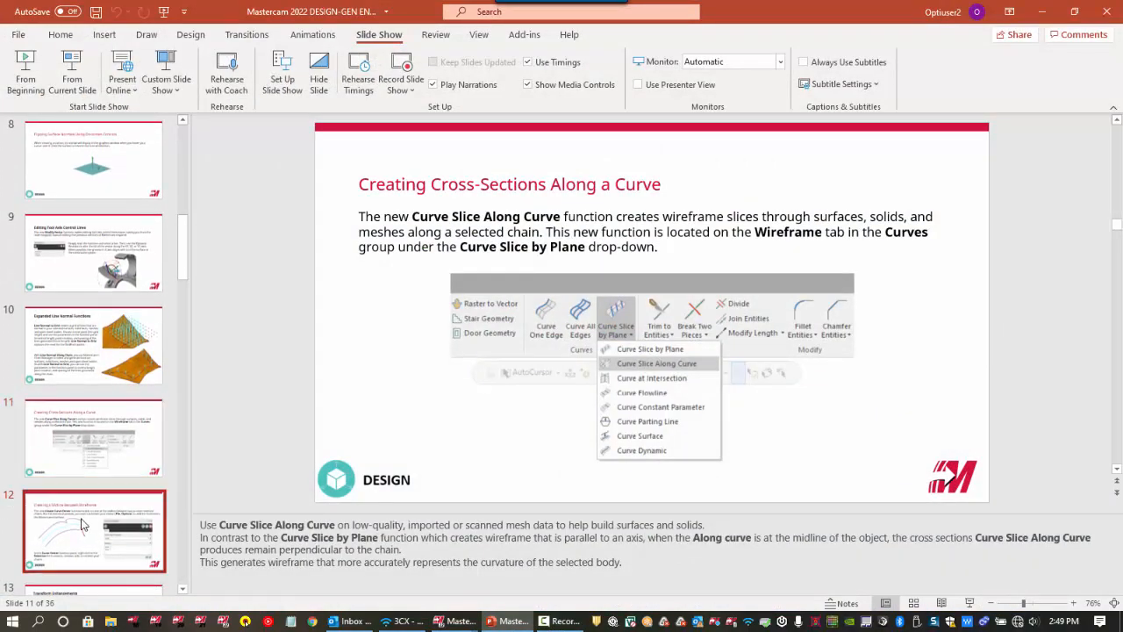